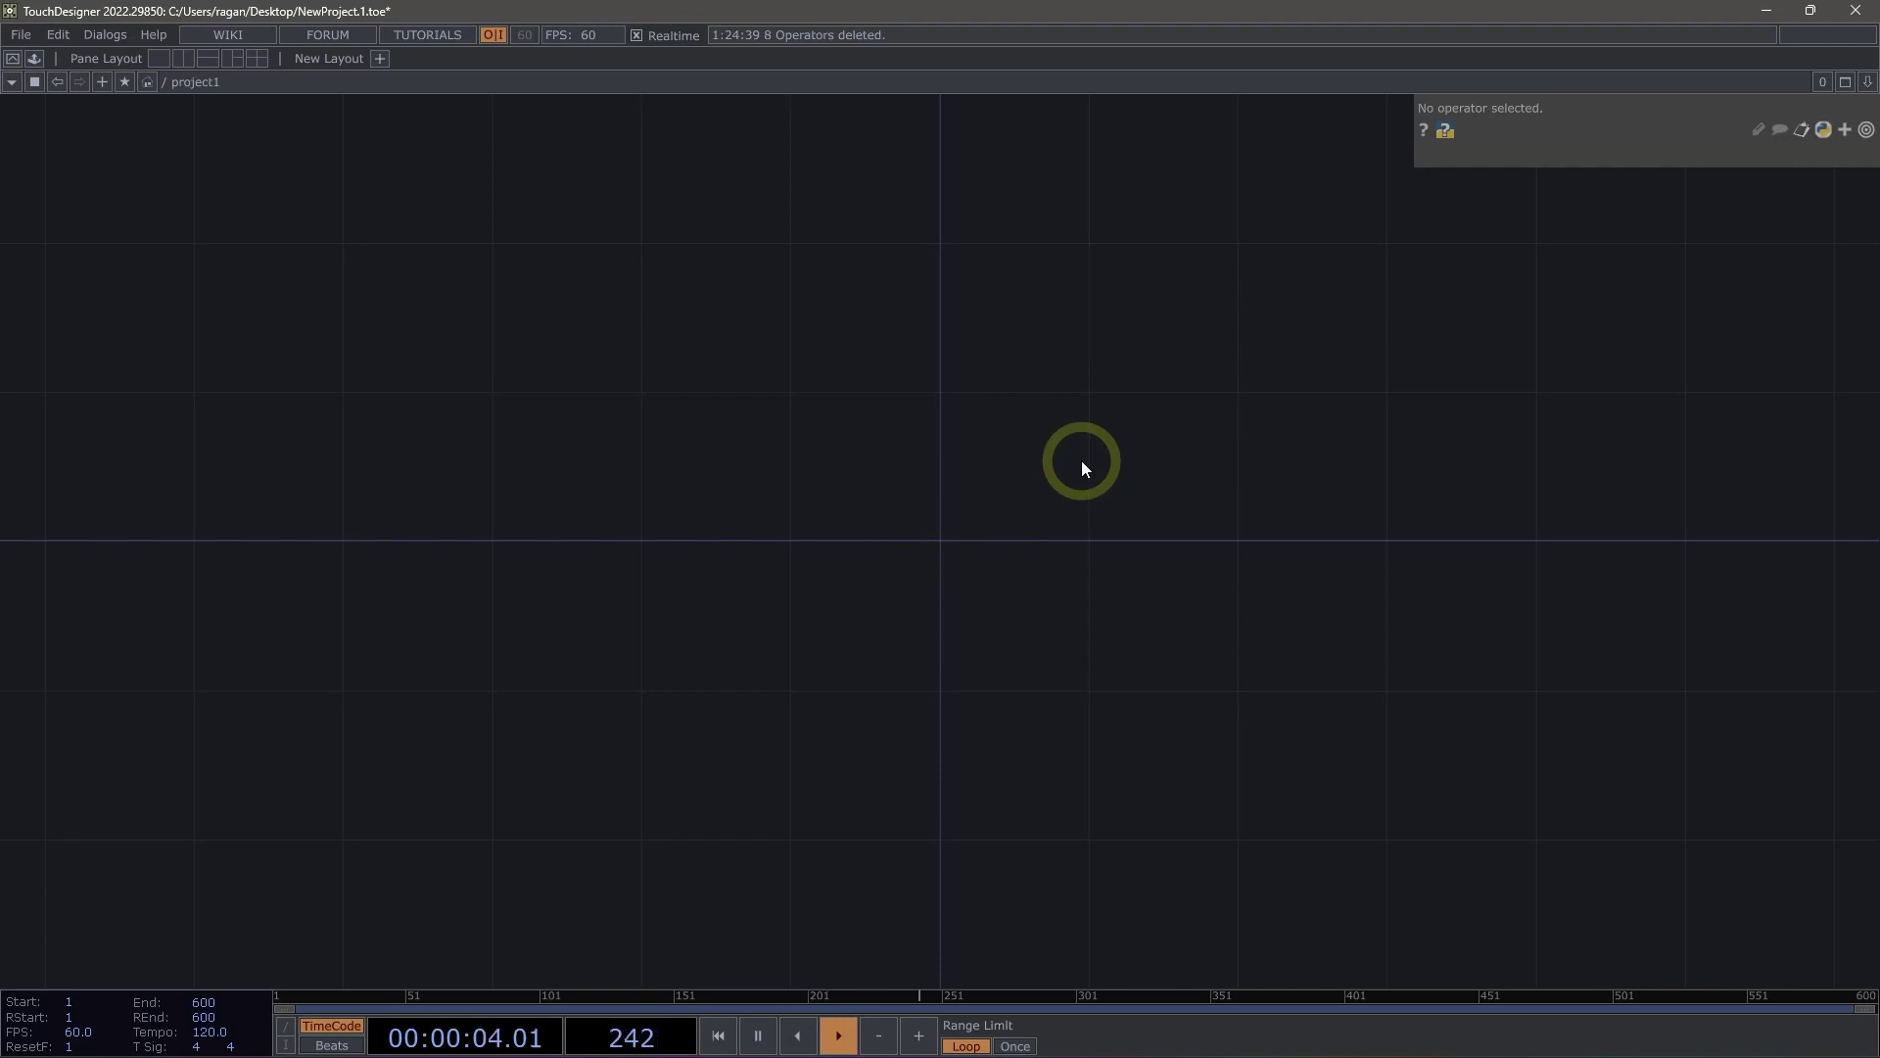
# Step: Open the OP Create Dialog via Add Operator on the network and centre it on screen
pyautogui.doubleClick(927, 501)
pyautogui.click(431, 376)
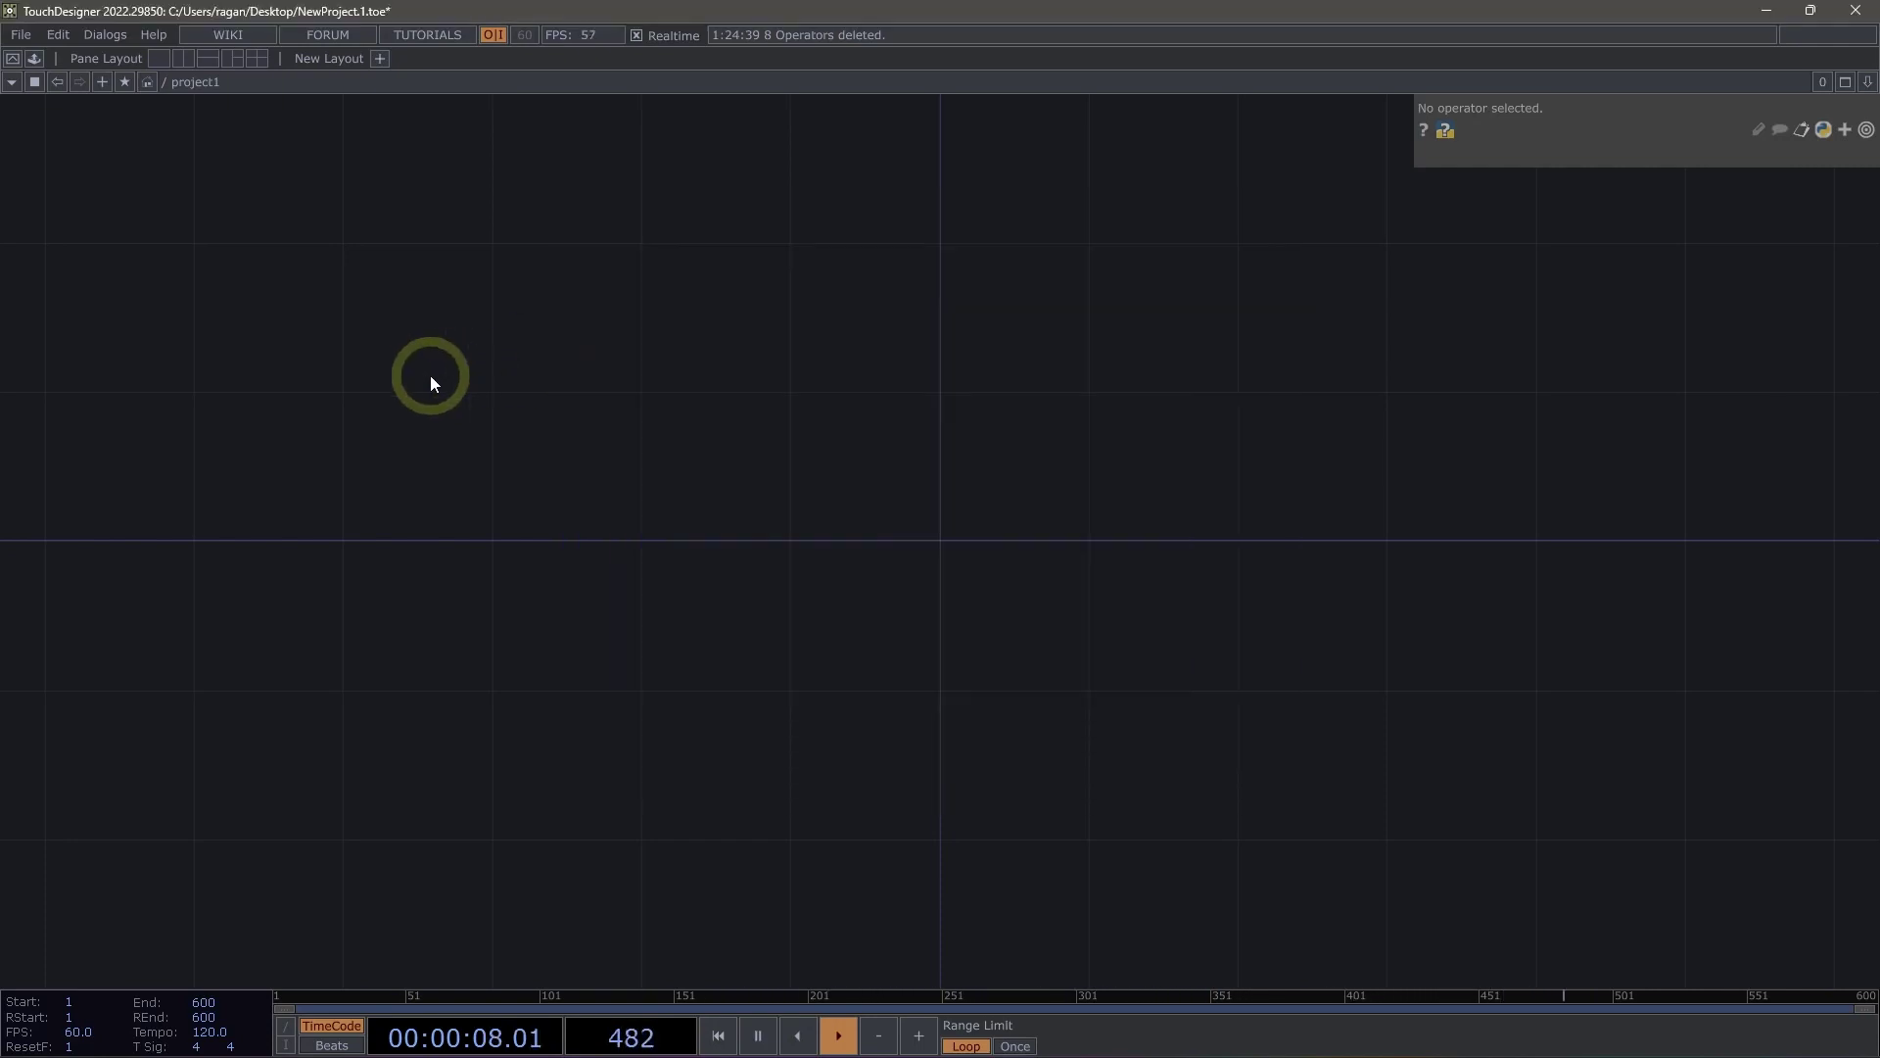
pyautogui.doubleClick(431, 376)
pyautogui.click(935, 367)
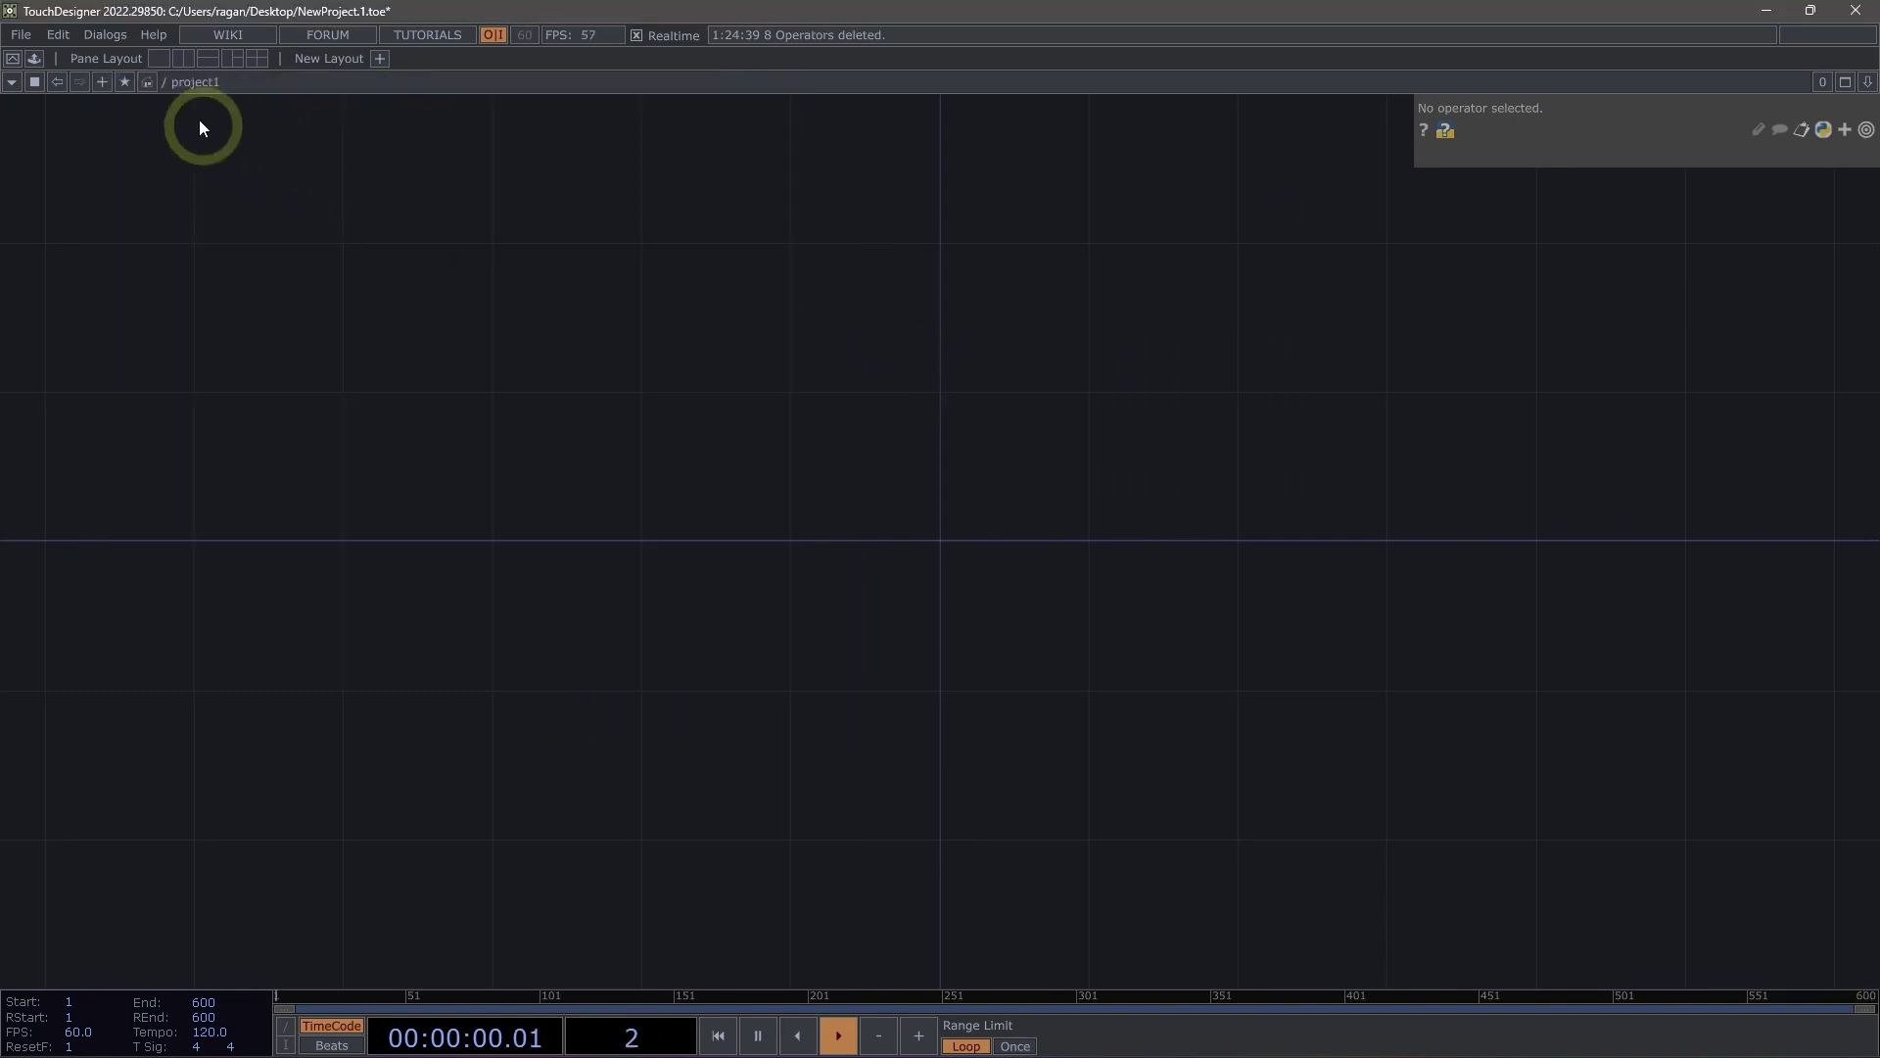
pyautogui.click(100, 82)
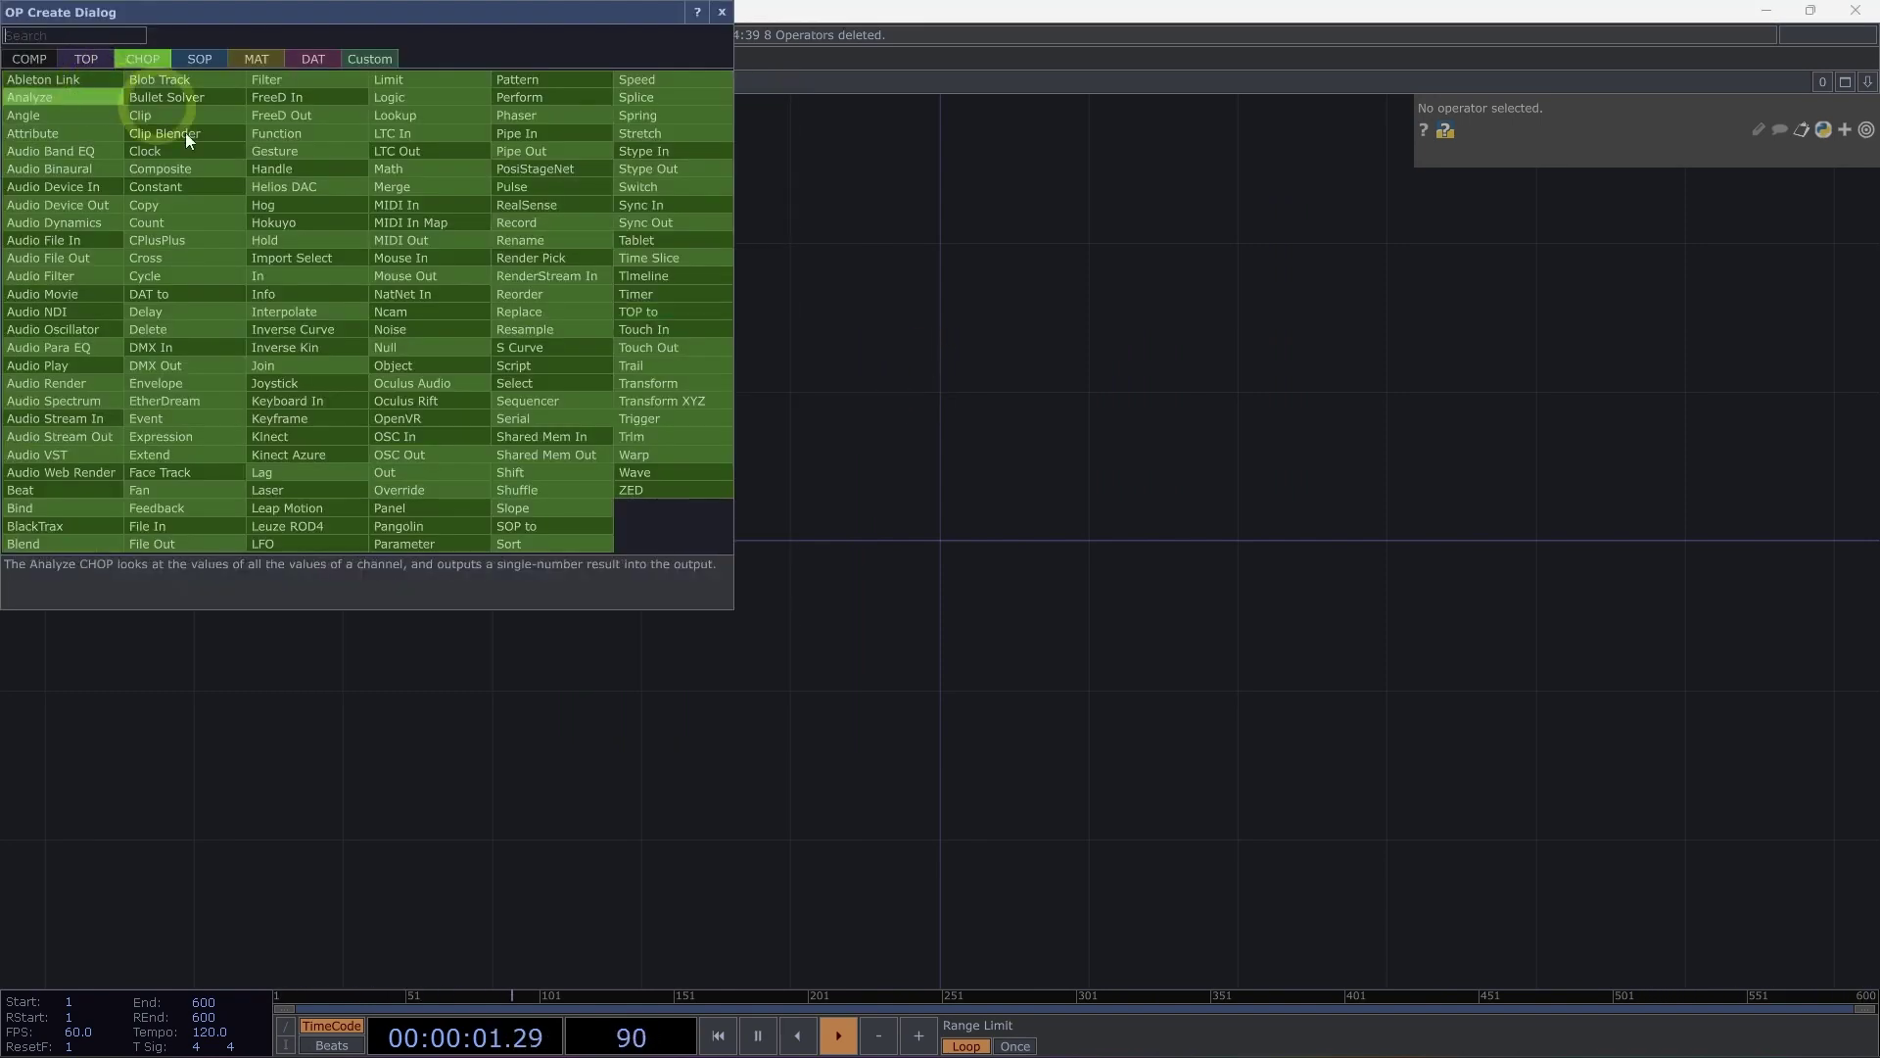
pyautogui.click(881, 305)
pyautogui.rightClick(766, 342)
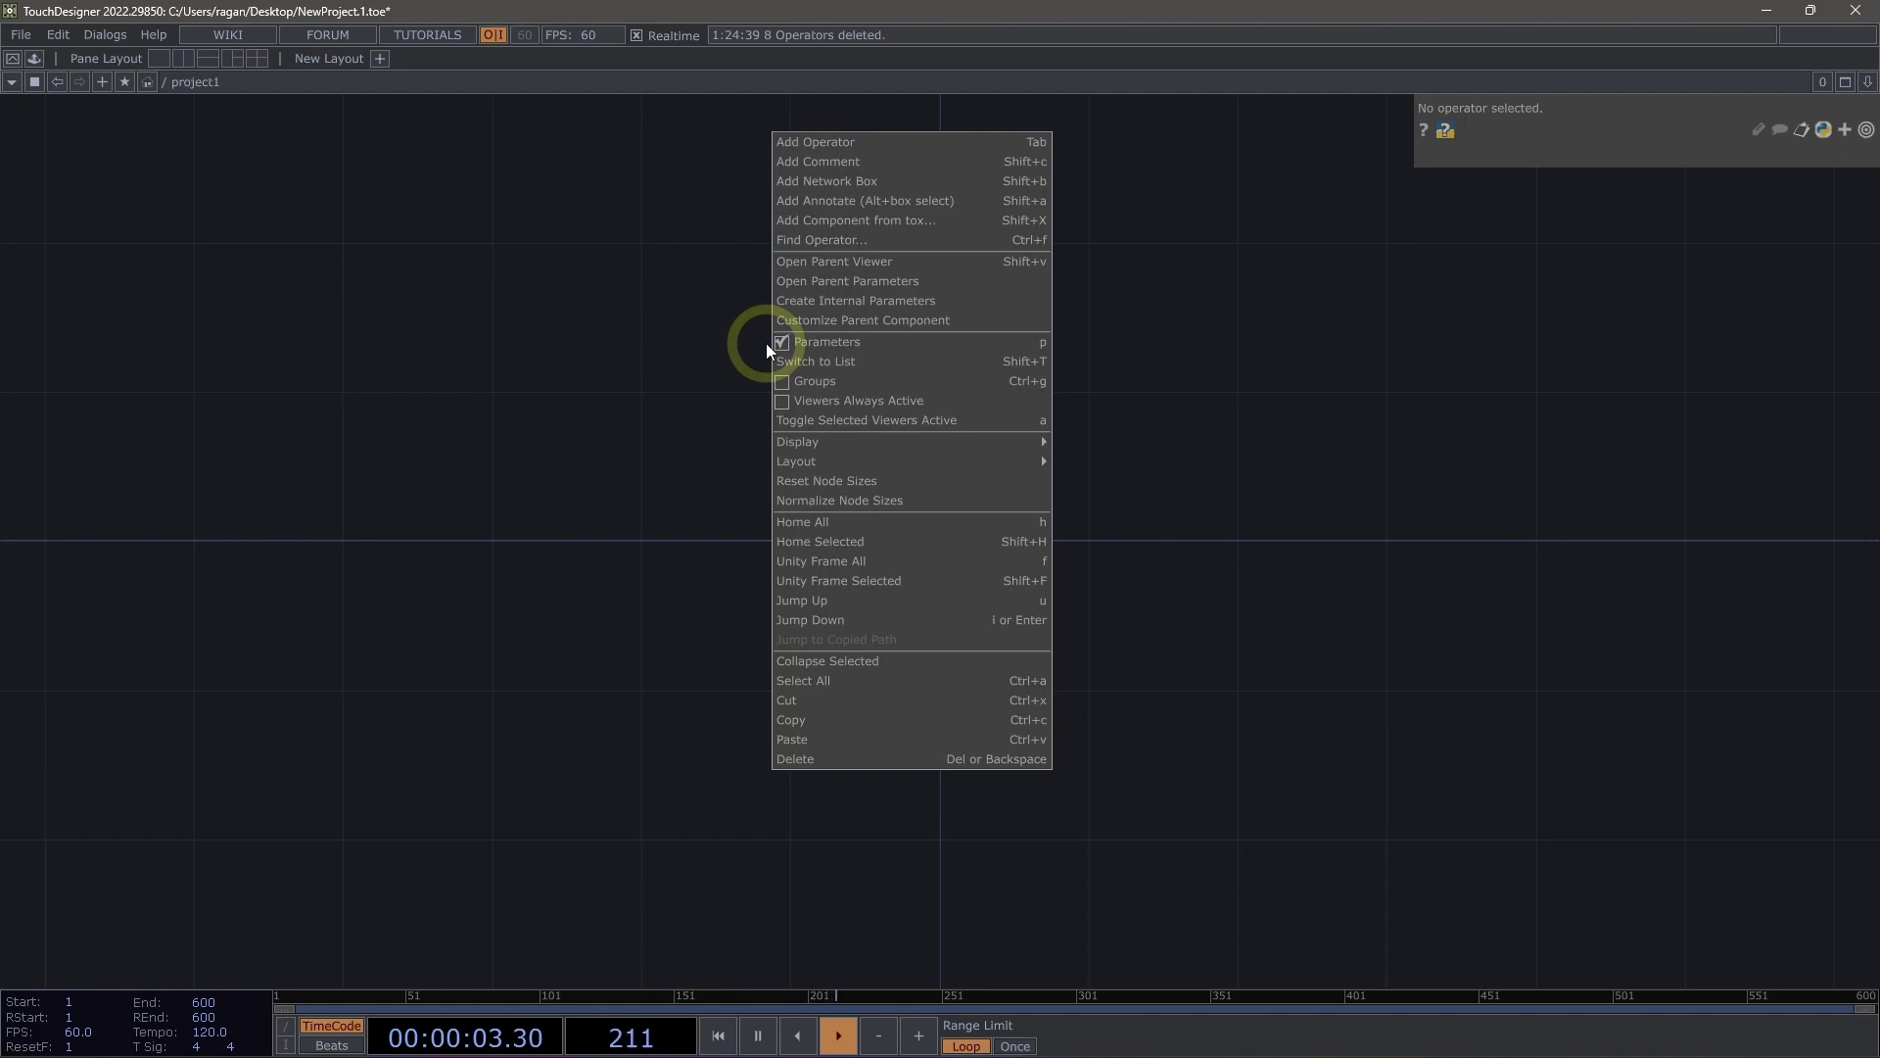
pyautogui.click(895, 149)
pyautogui.moveTo(919, 11); pyautogui.dragTo(920, 319)
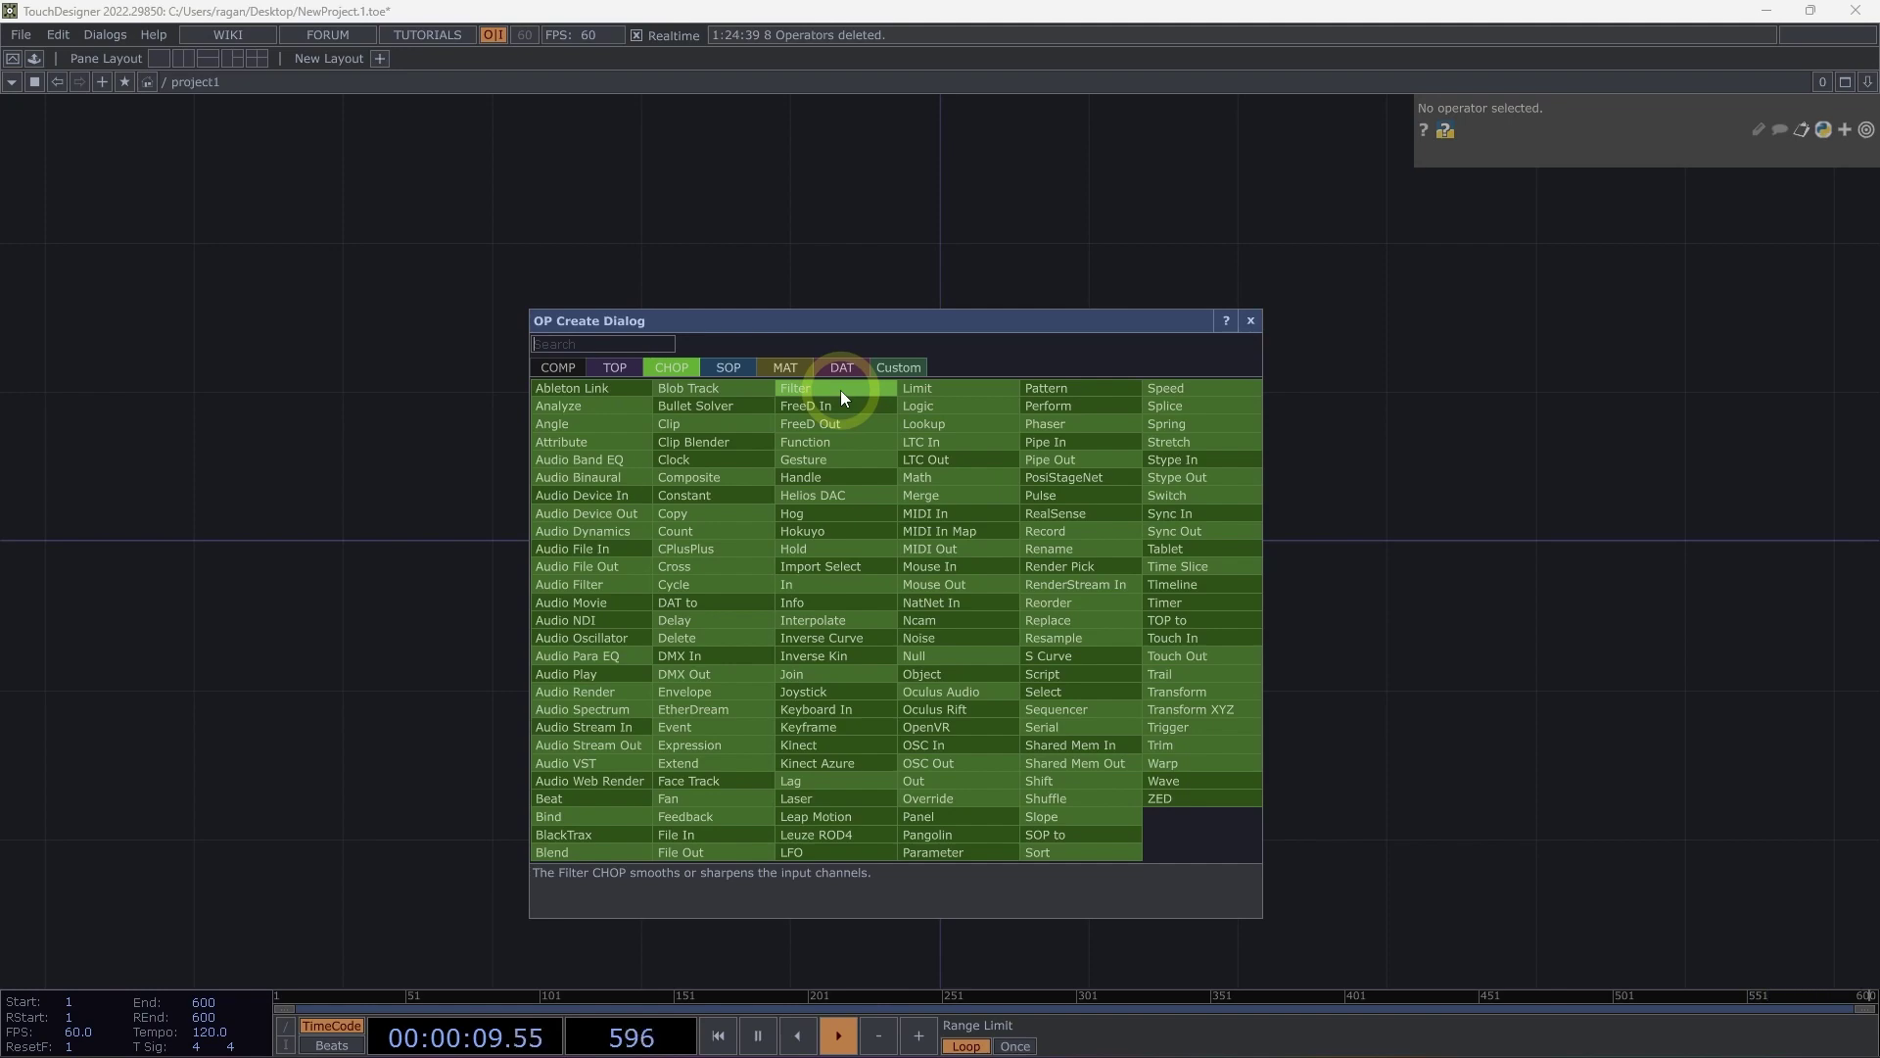
# Step: Show the TOP family and filter the list with 'mov' to reach Movie File In
pyautogui.press('Tab')
pyautogui.press('Tab')
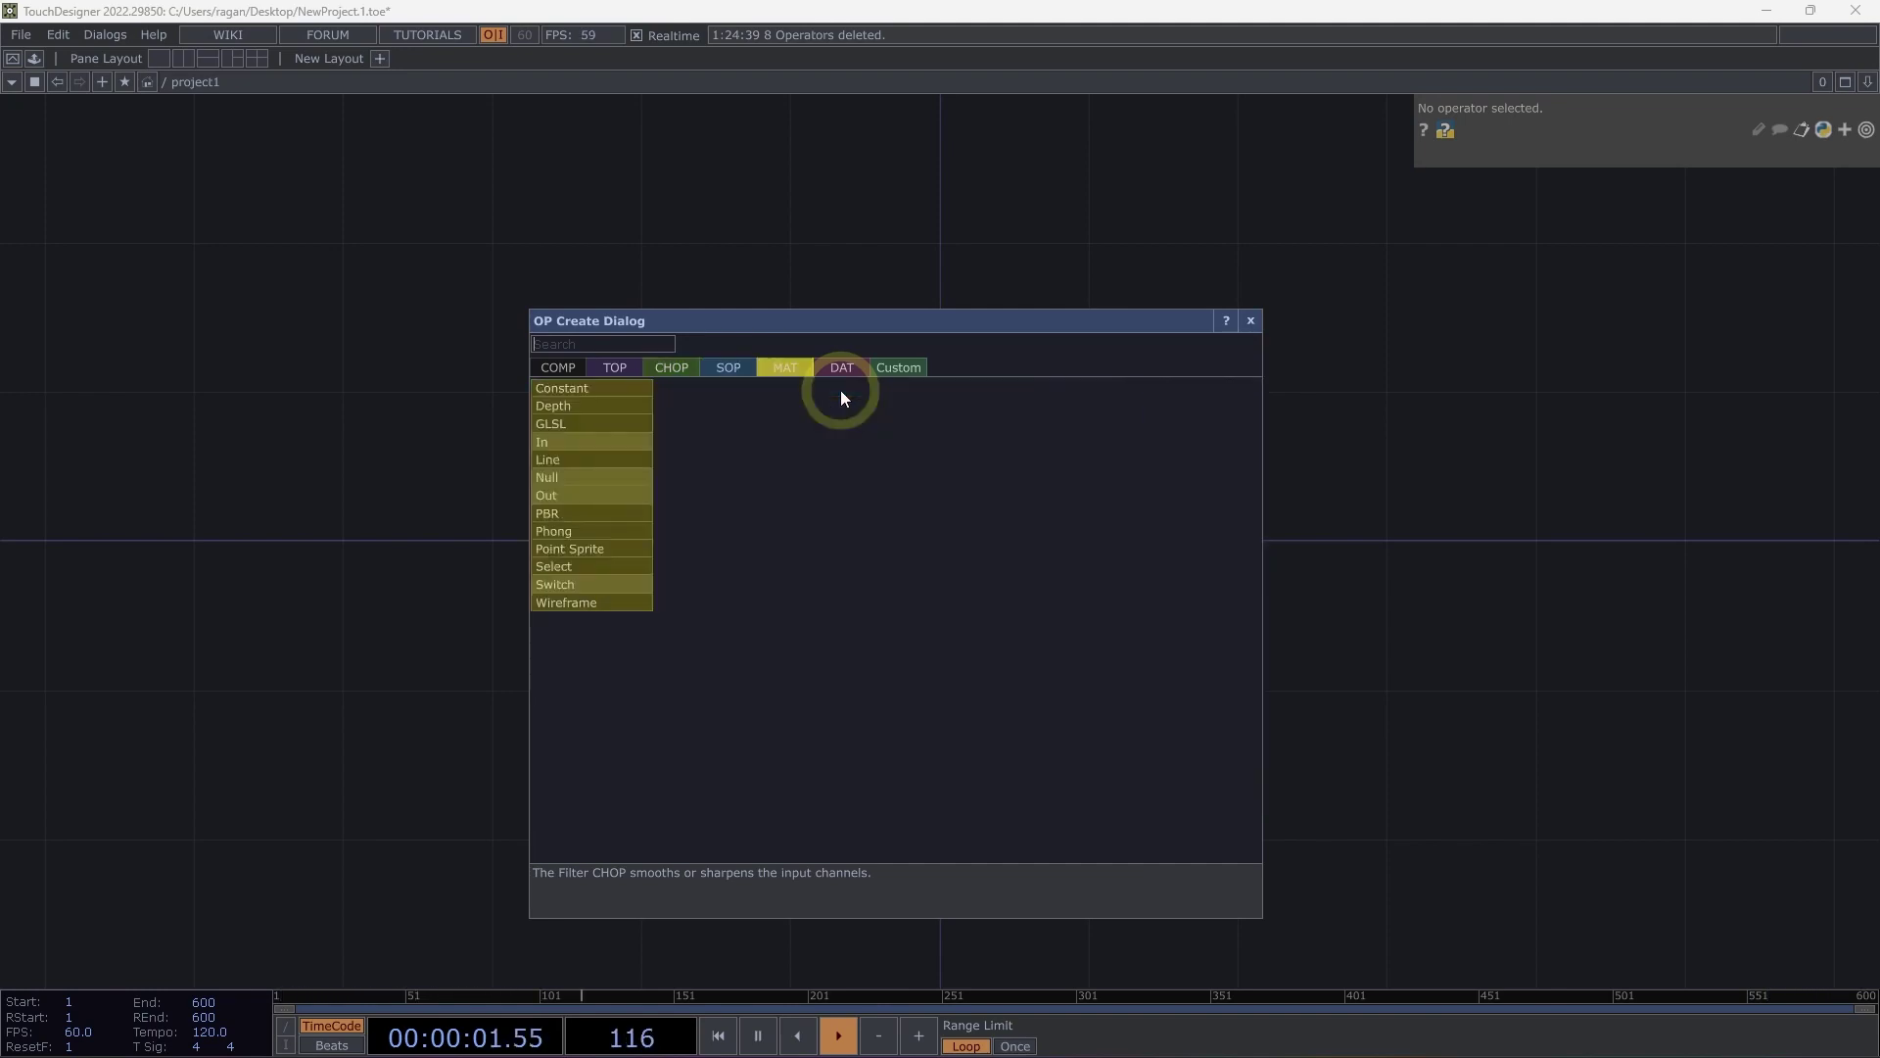
pyautogui.hotkey('shift', 'Tab')
pyautogui.hotkey('shift', 'Tab')
pyautogui.hotkey('shift', 'Tab')
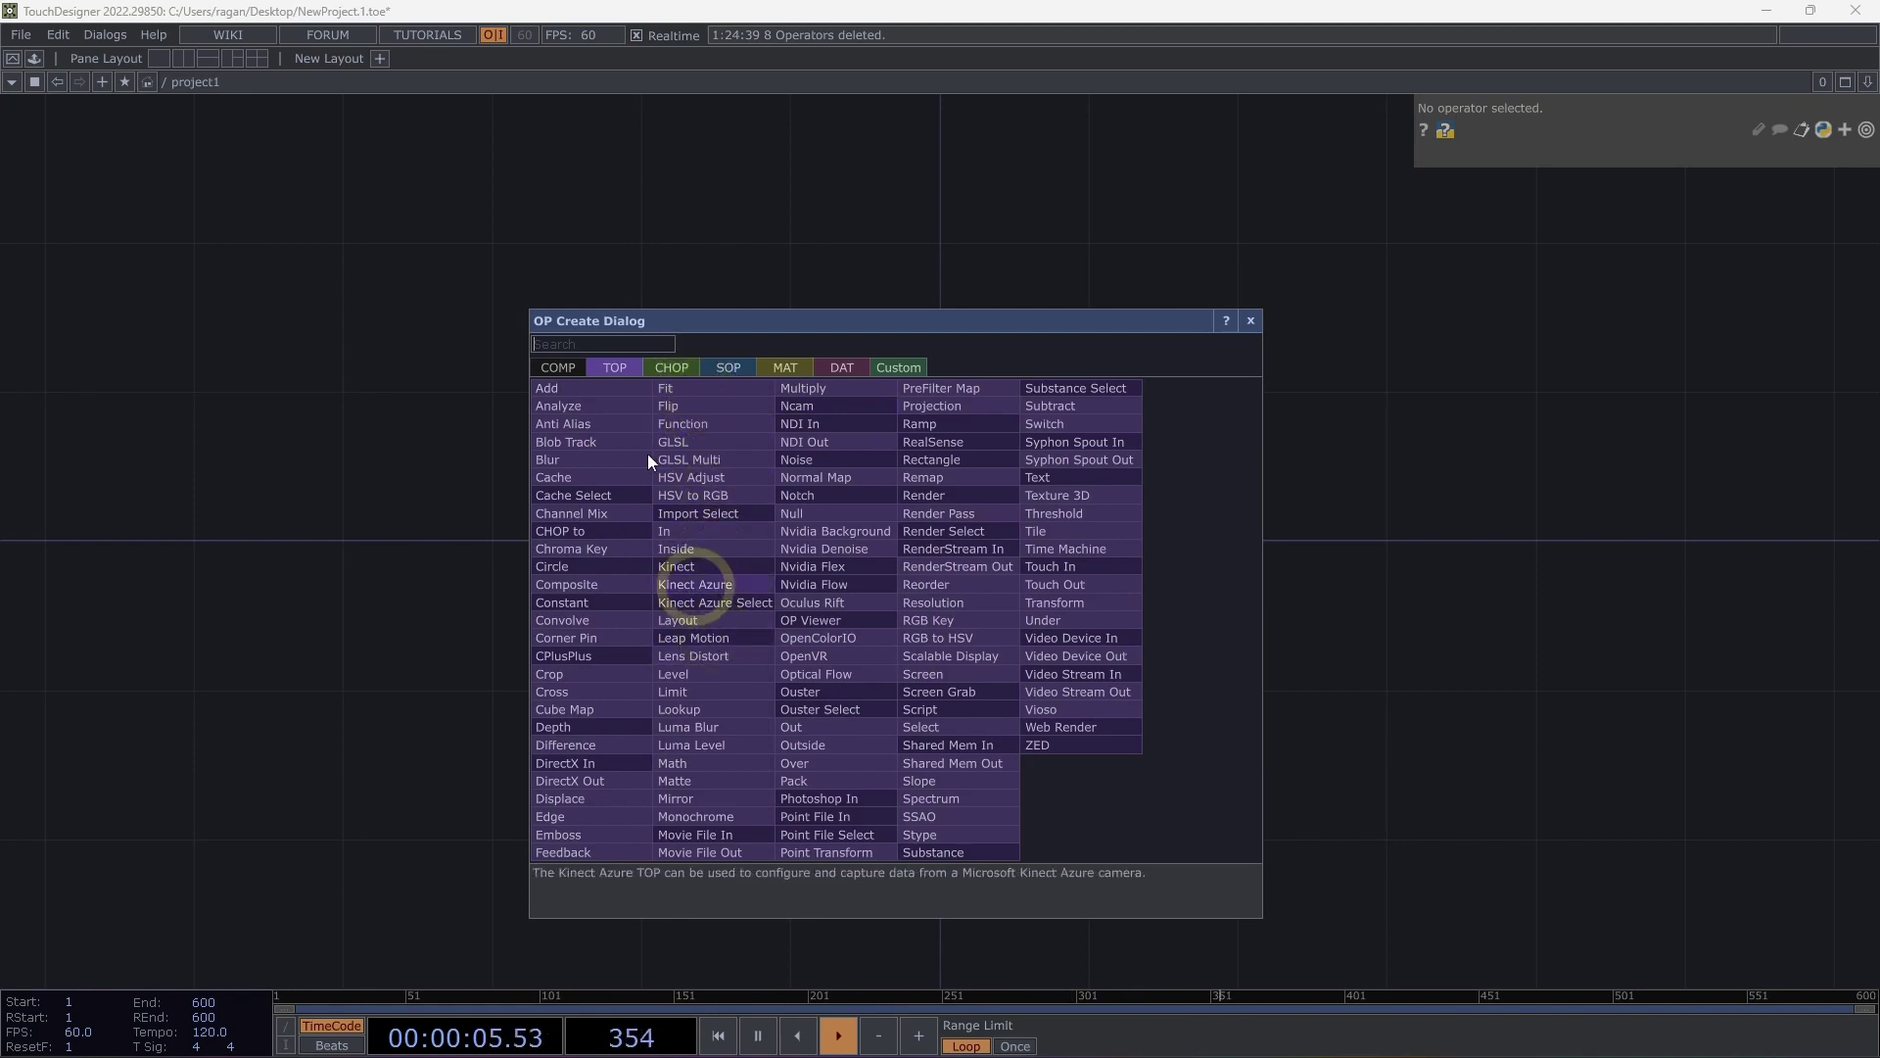
pyautogui.write('mov')
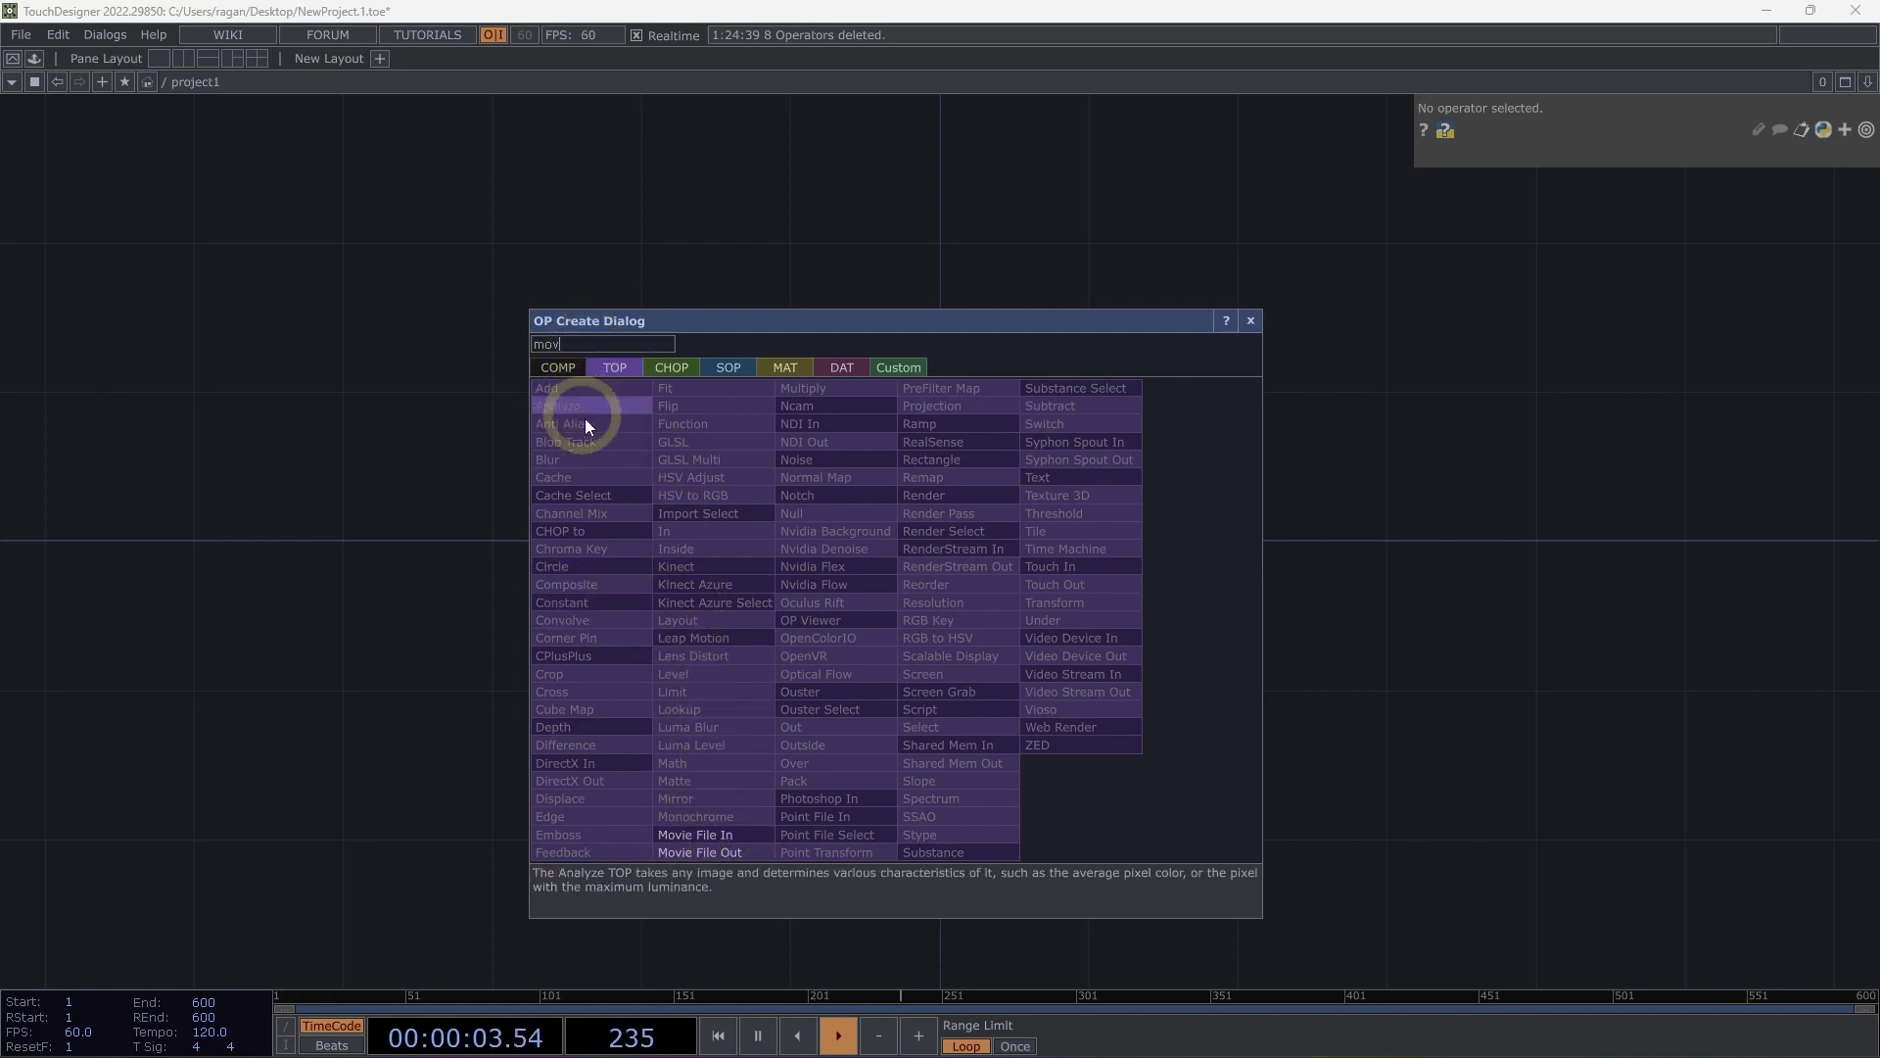
# Step: Place the Movie File In TOP as moviefilein1 and pan the network left to make room
pyautogui.click(725, 834)
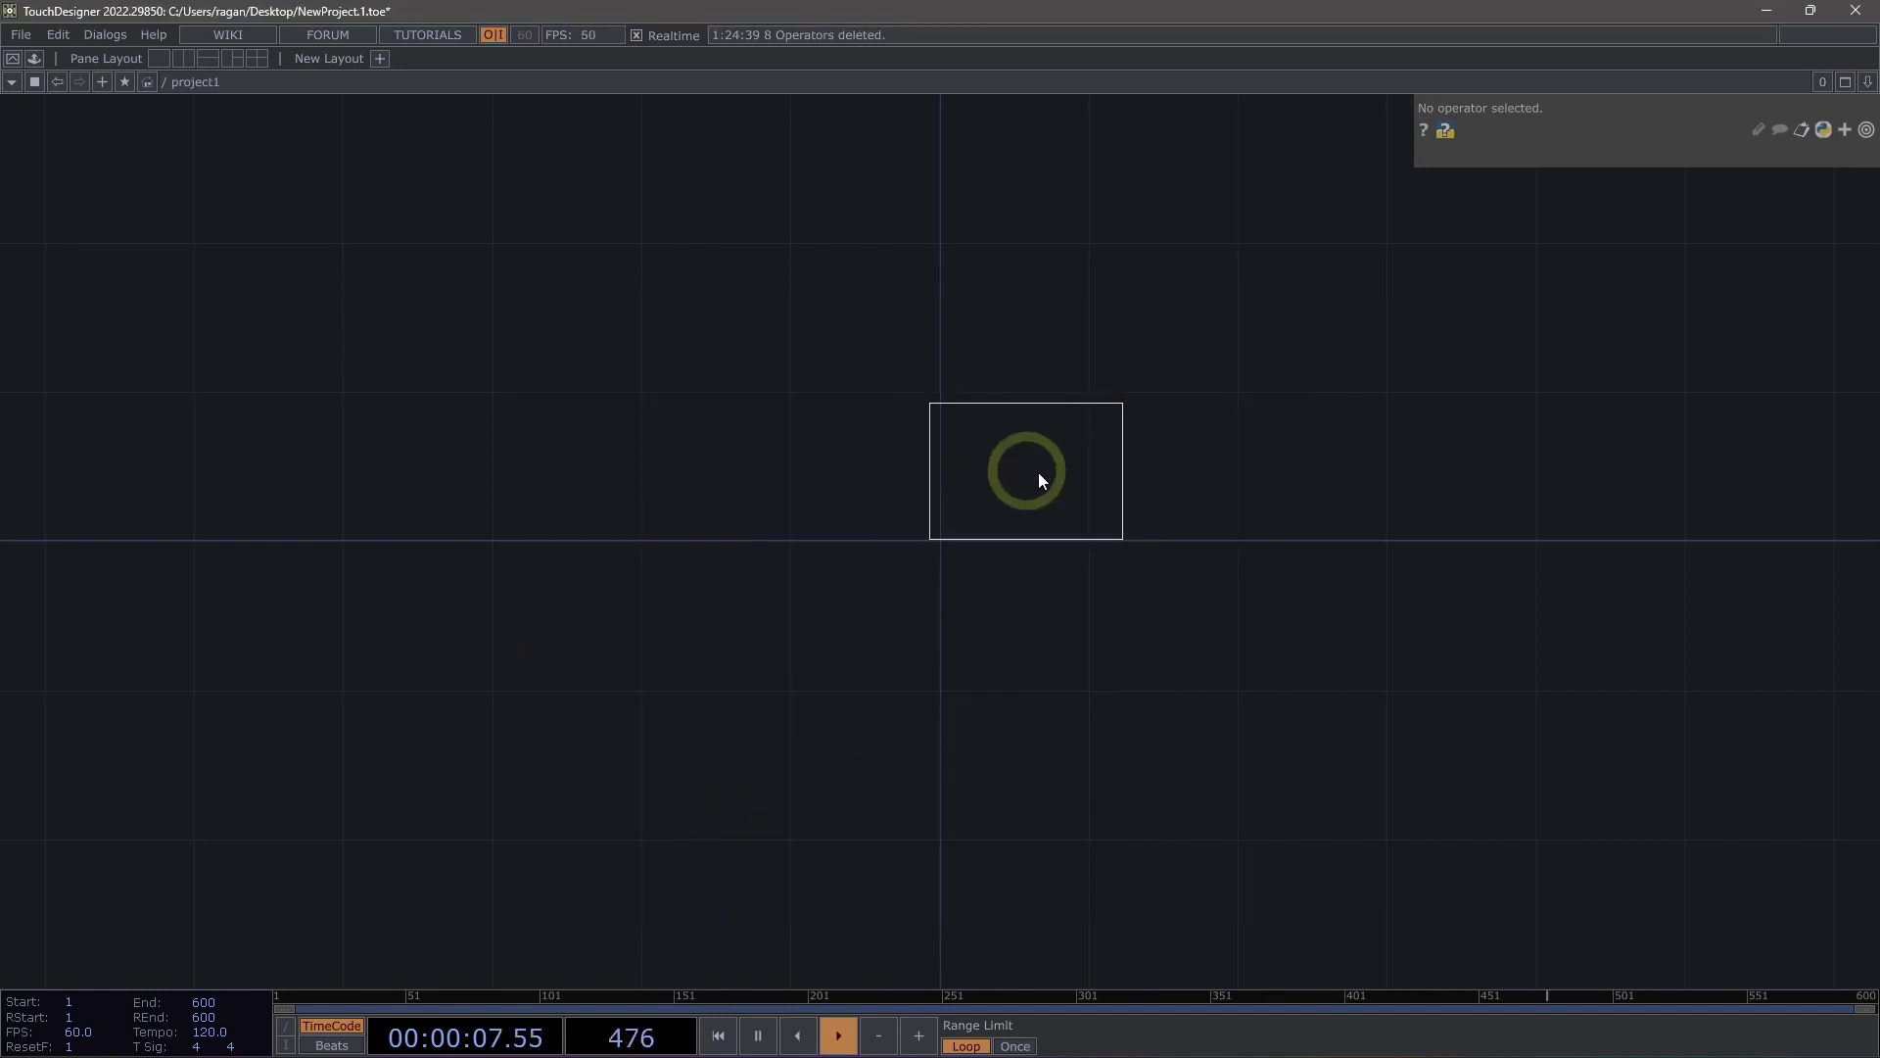
pyautogui.click(1049, 470)
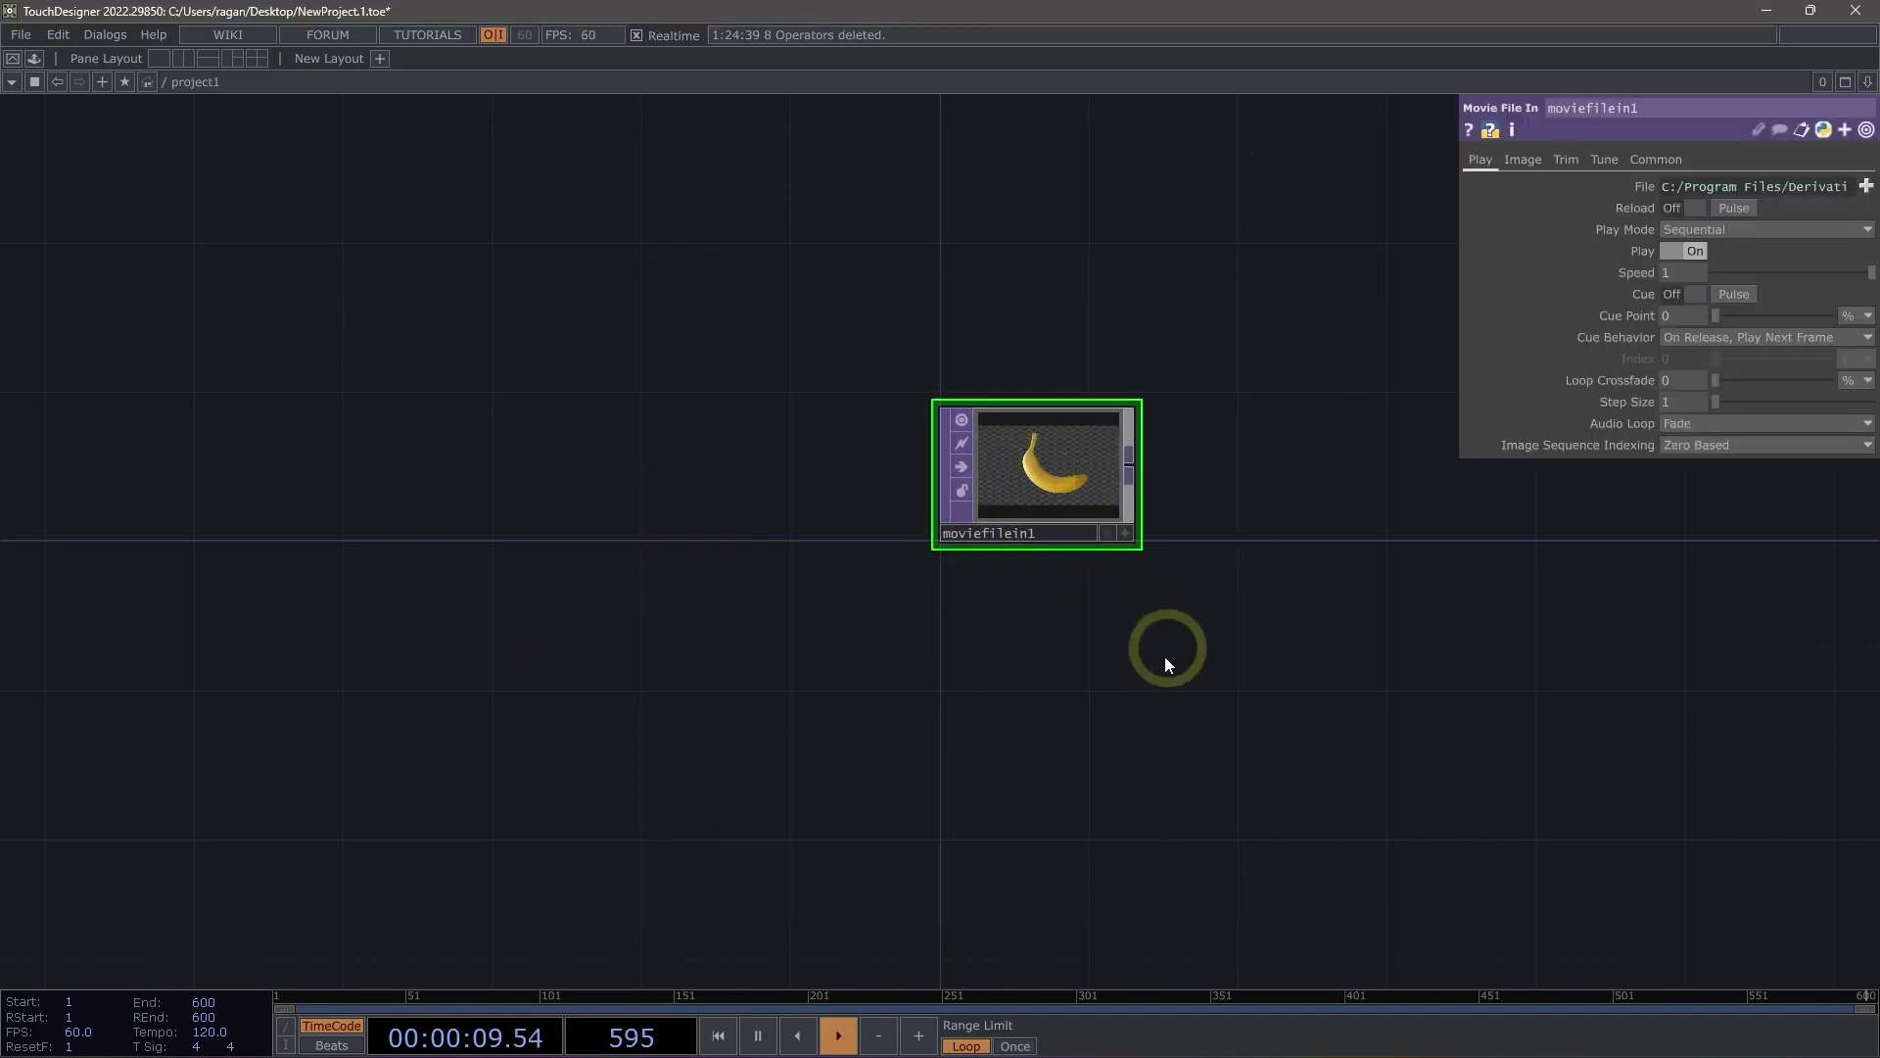
pyautogui.moveTo(1163, 651); pyautogui.dragTo(805, 478)
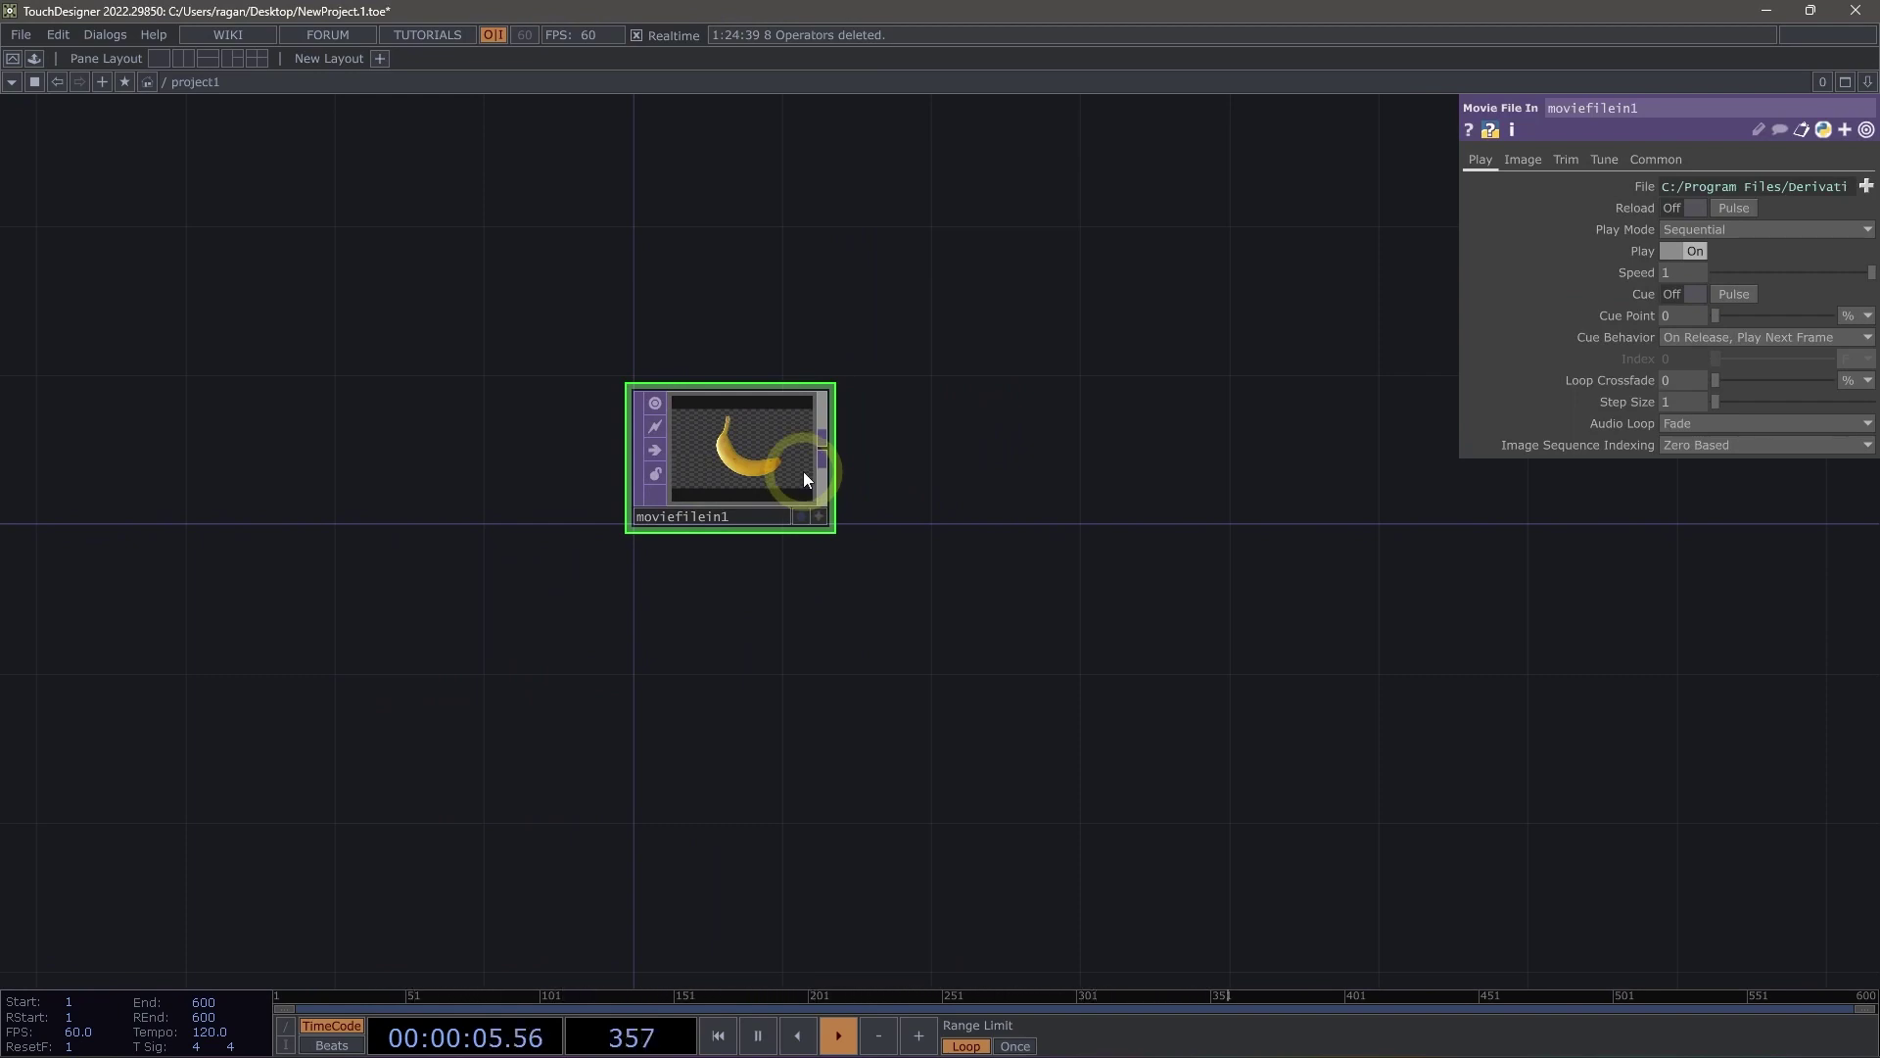
pyautogui.moveTo(1061, 508); pyautogui.dragTo(869, 516)
# Step: Add a Constant CHOP, constant1, right of moviefilein1 and set chan1 to 0.51
pyautogui.doubleClick(868, 517)
pyautogui.click(646, 270)
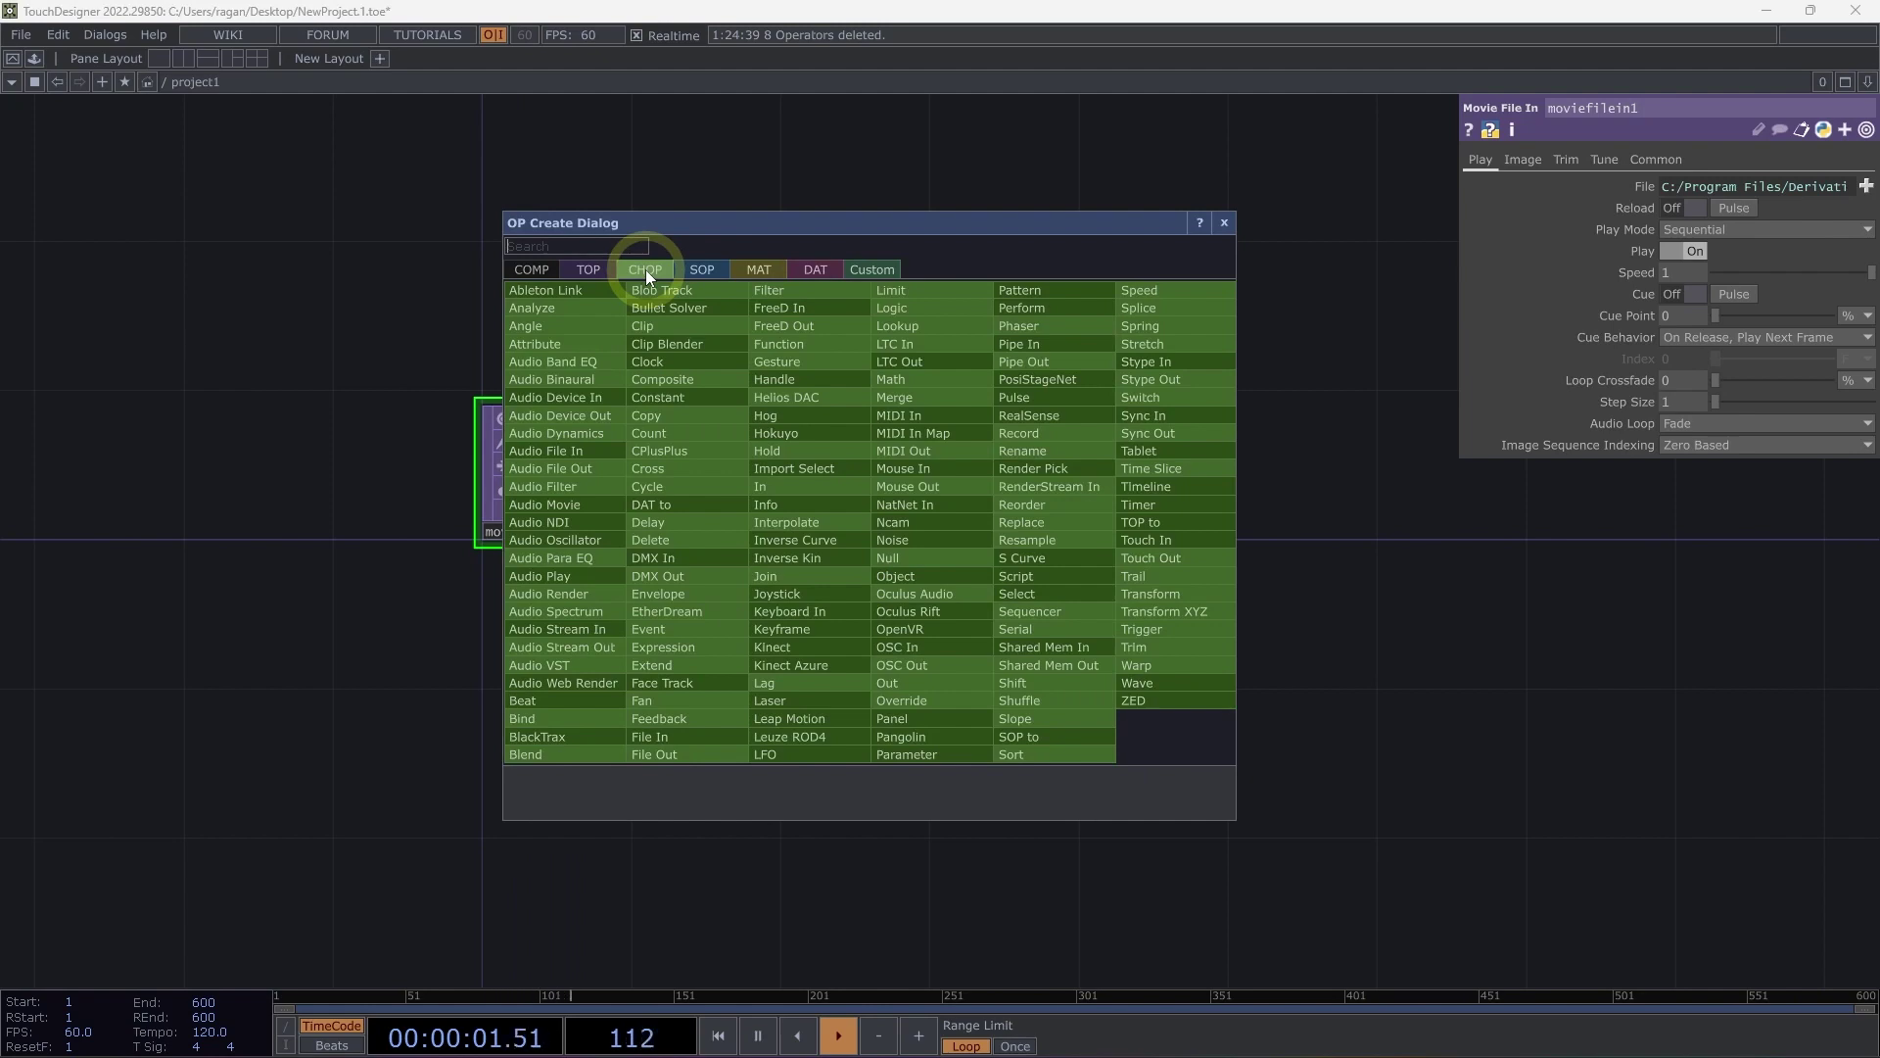
pyautogui.write('cons')
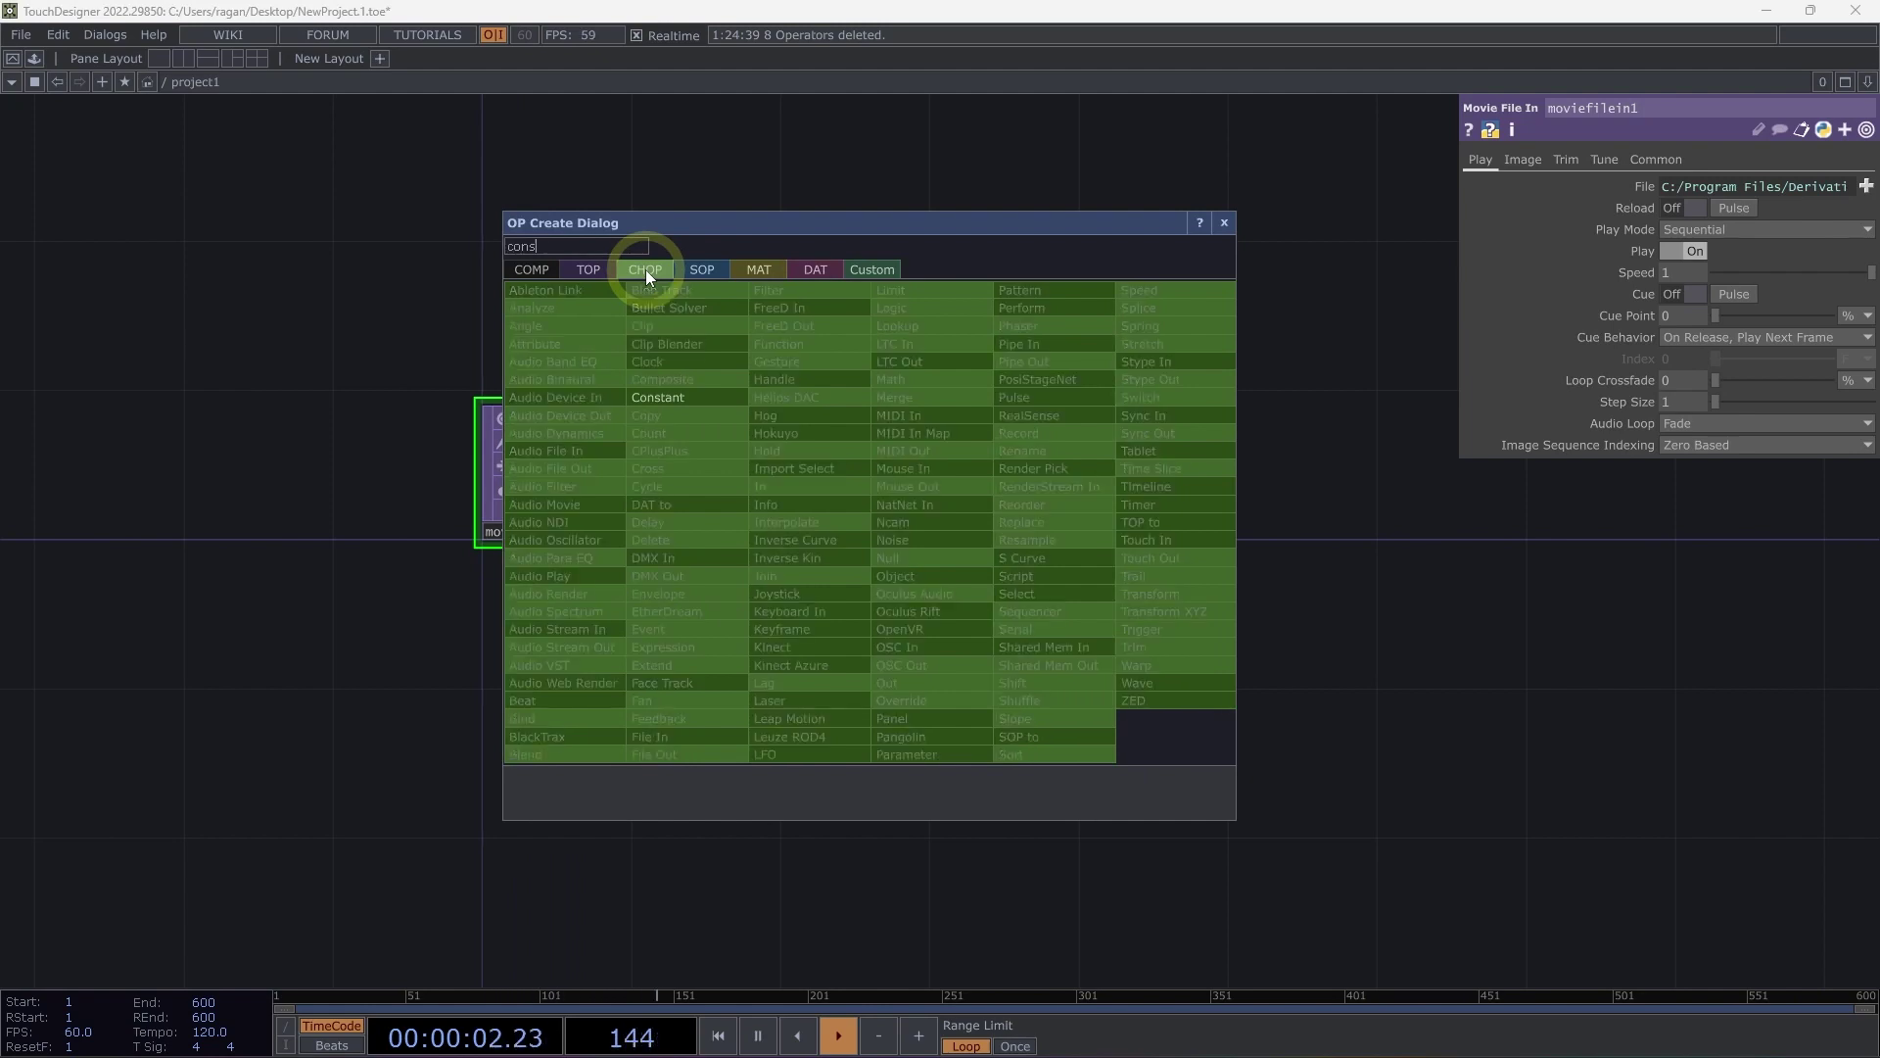
pyautogui.click(695, 403)
pyautogui.click(882, 462)
pyautogui.scroll(3, 862, 480)
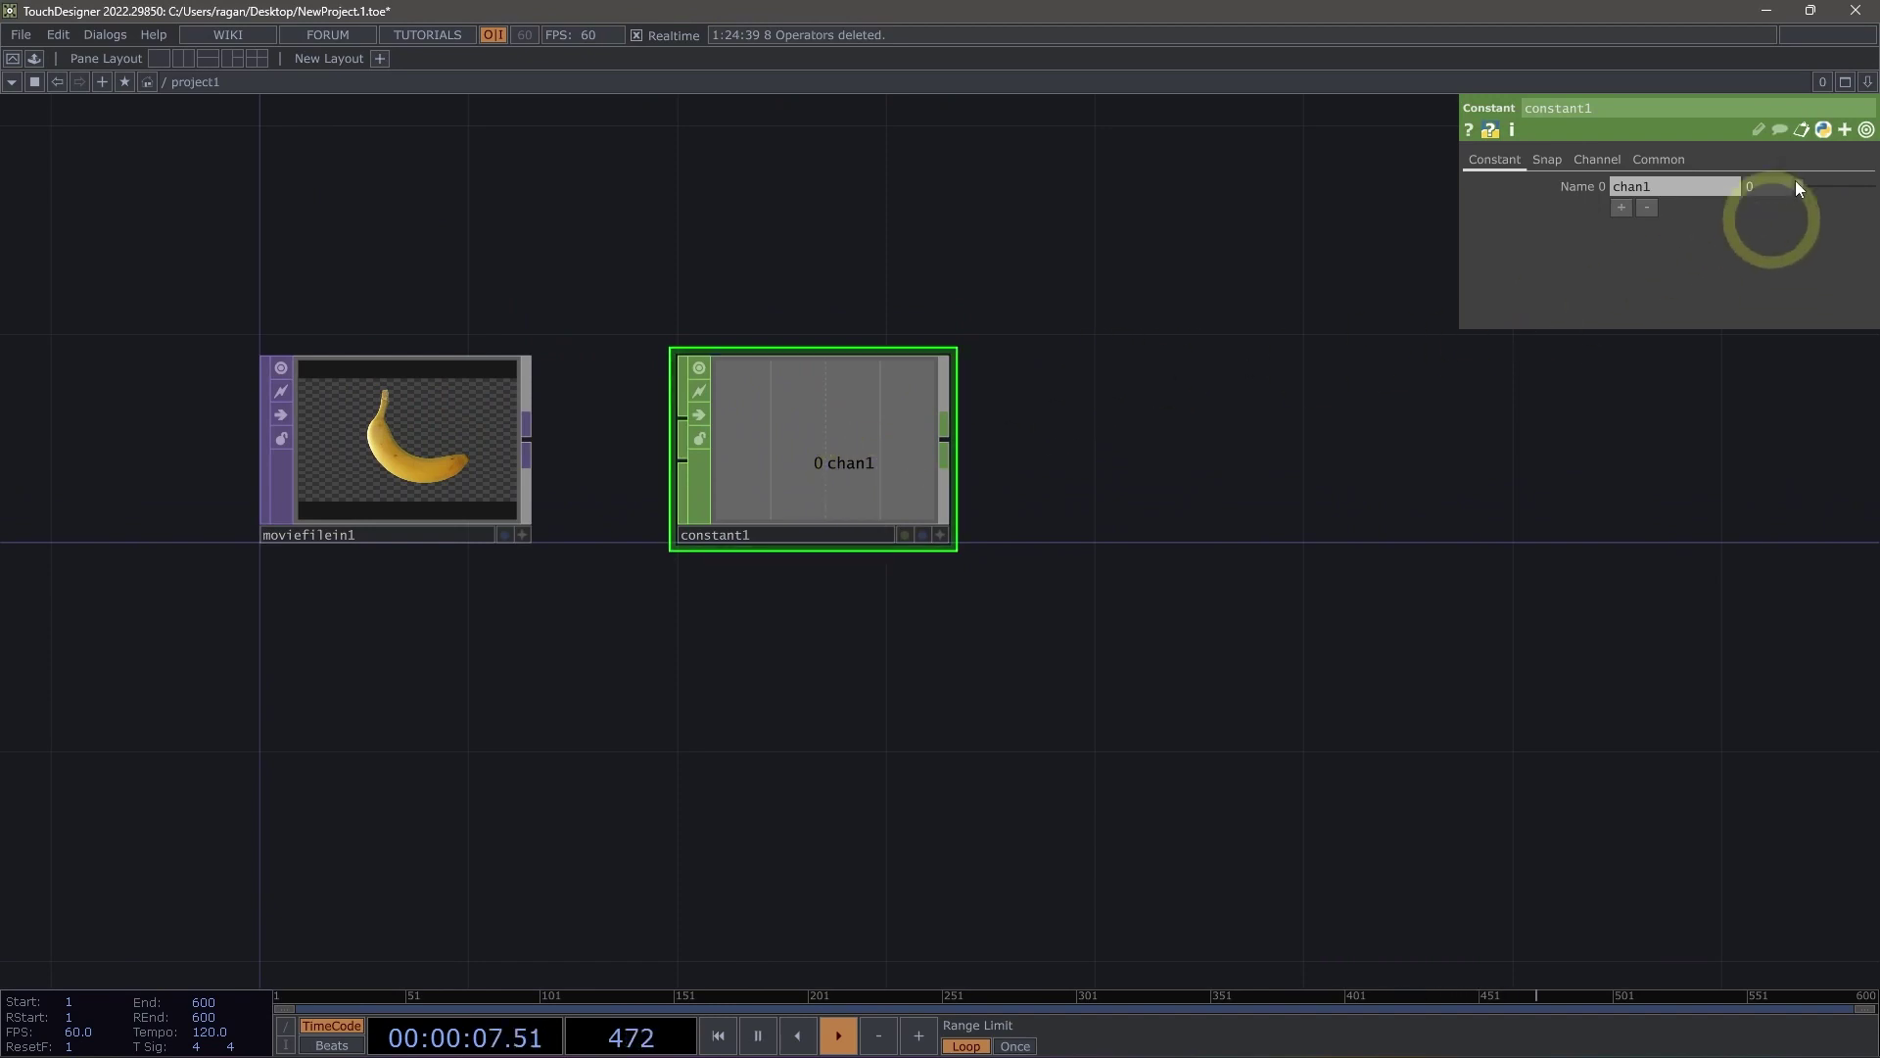
pyautogui.moveTo(1799, 186); pyautogui.dragTo(1836, 186)
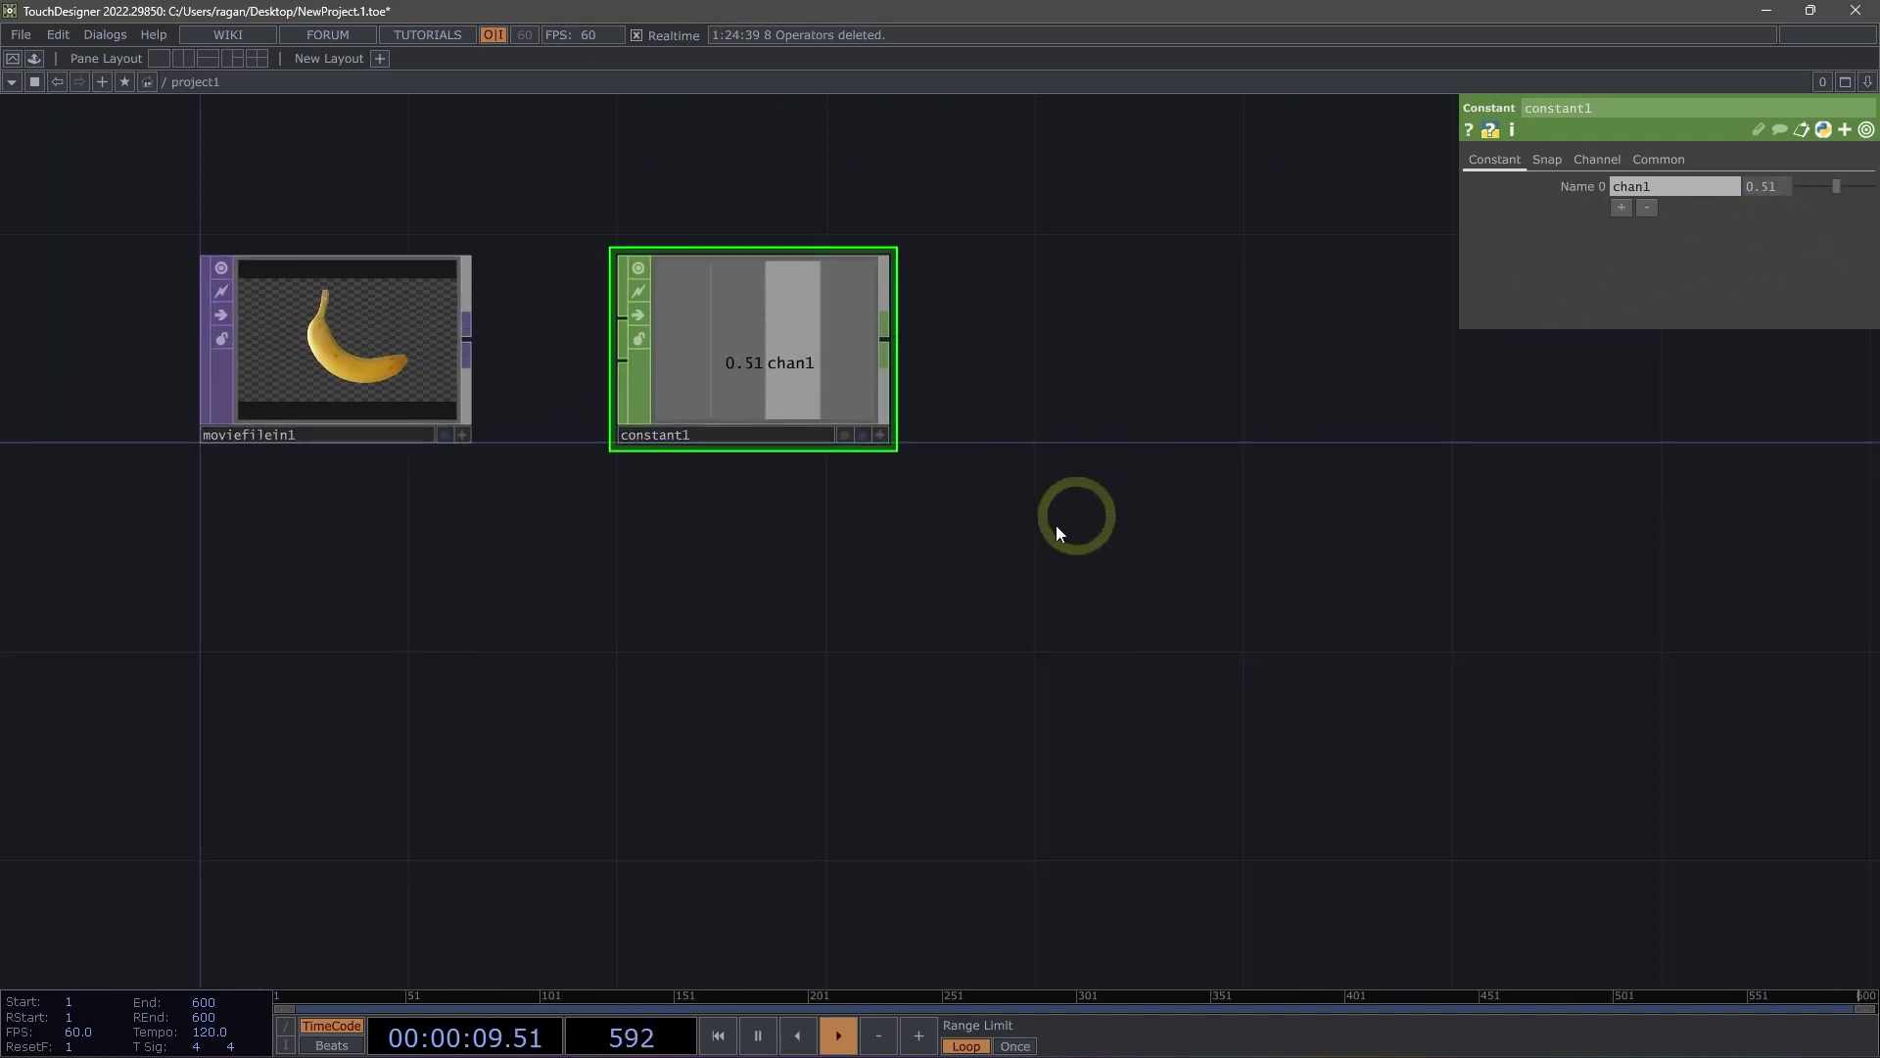
# Step: Add a sine-wave Pattern CHOP, pattern1, below constant1
pyautogui.doubleClick(1056, 529)
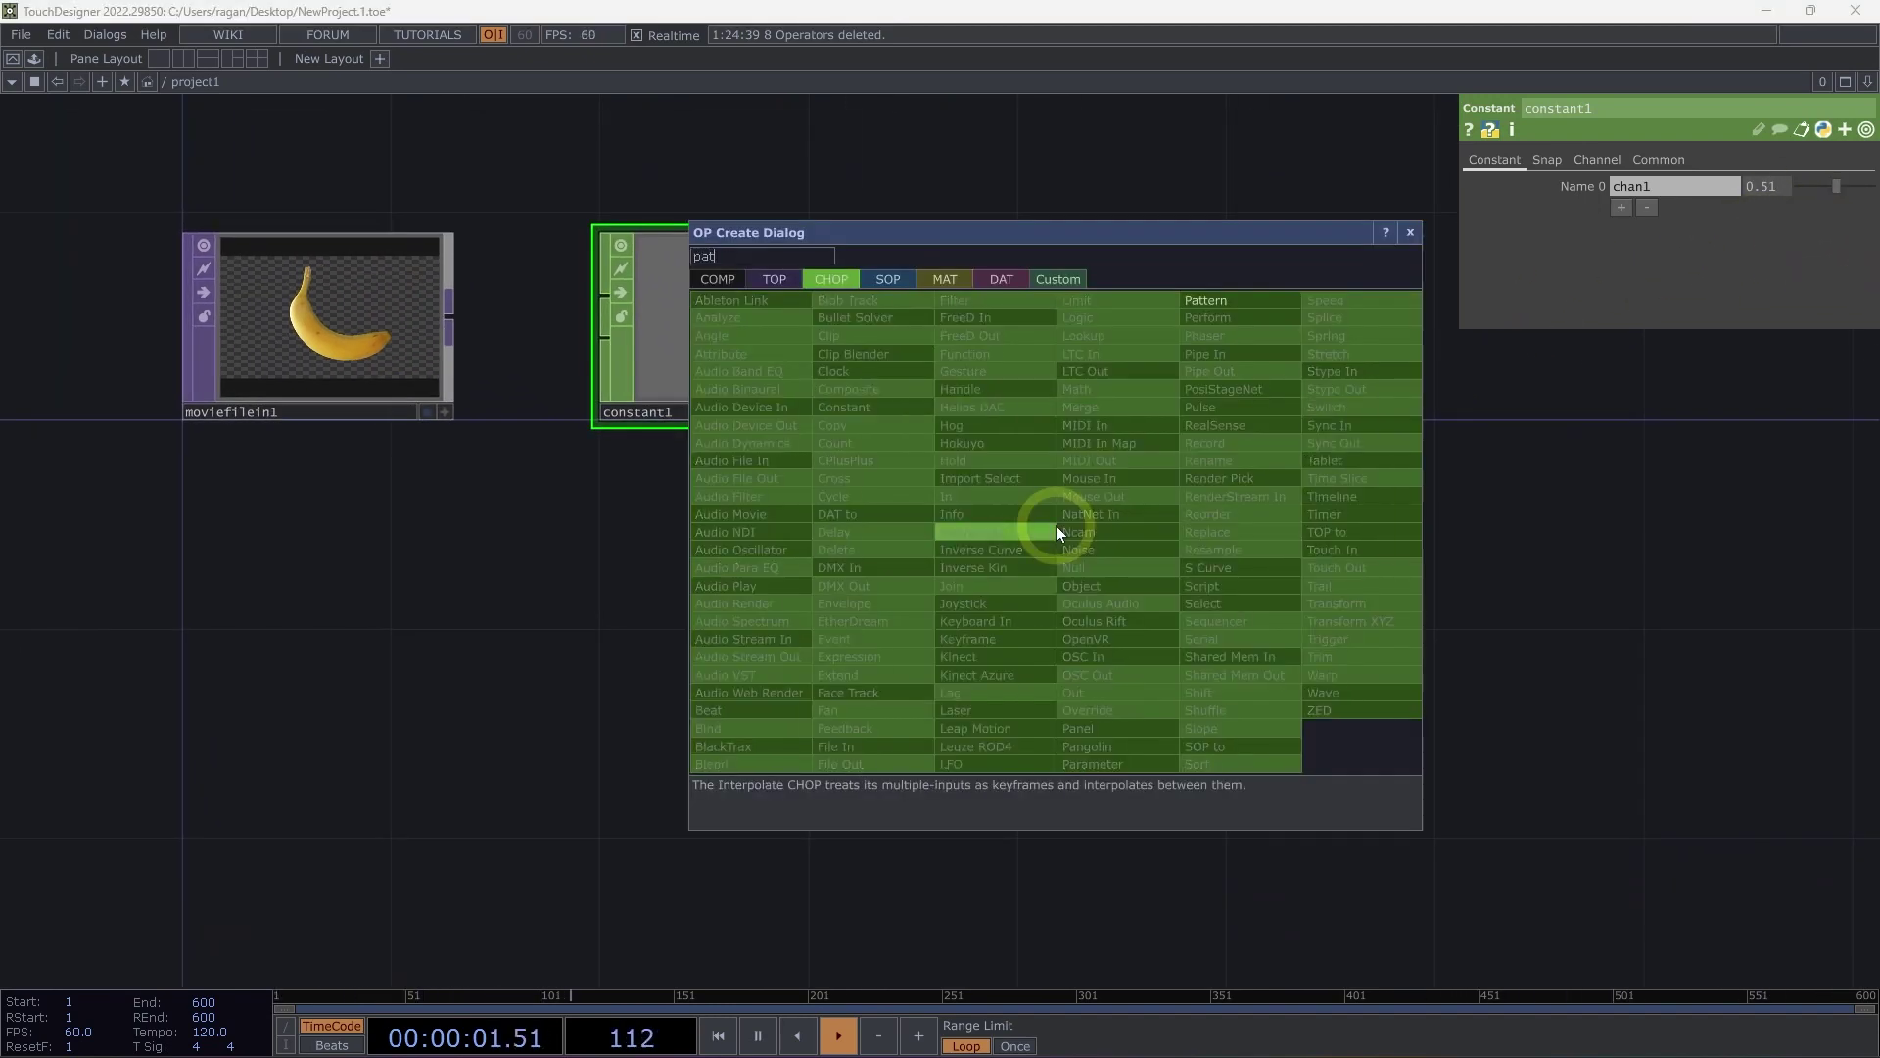
pyautogui.press('Escape')
pyautogui.click(778, 545)
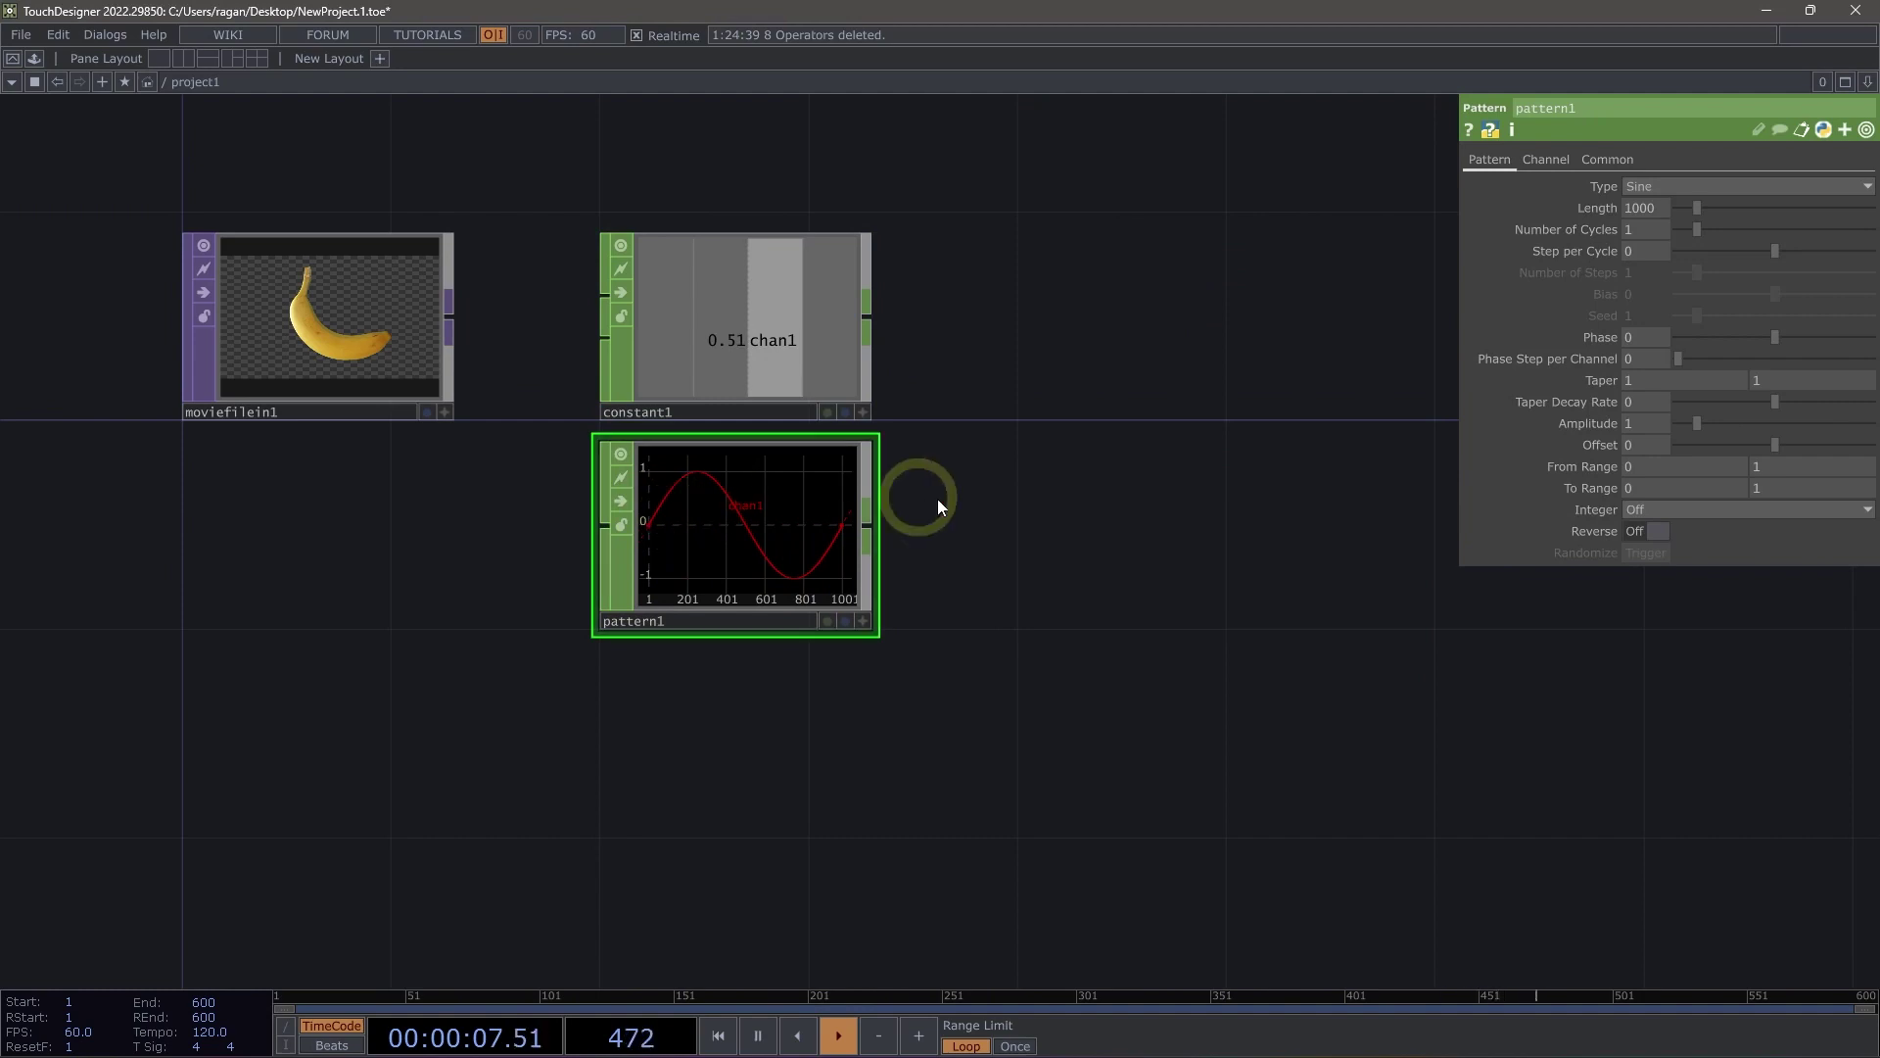
# Step: Add a torus1 Torus SOP right of constant1 with Orientation set to Z Axis
pyautogui.press('Tab')
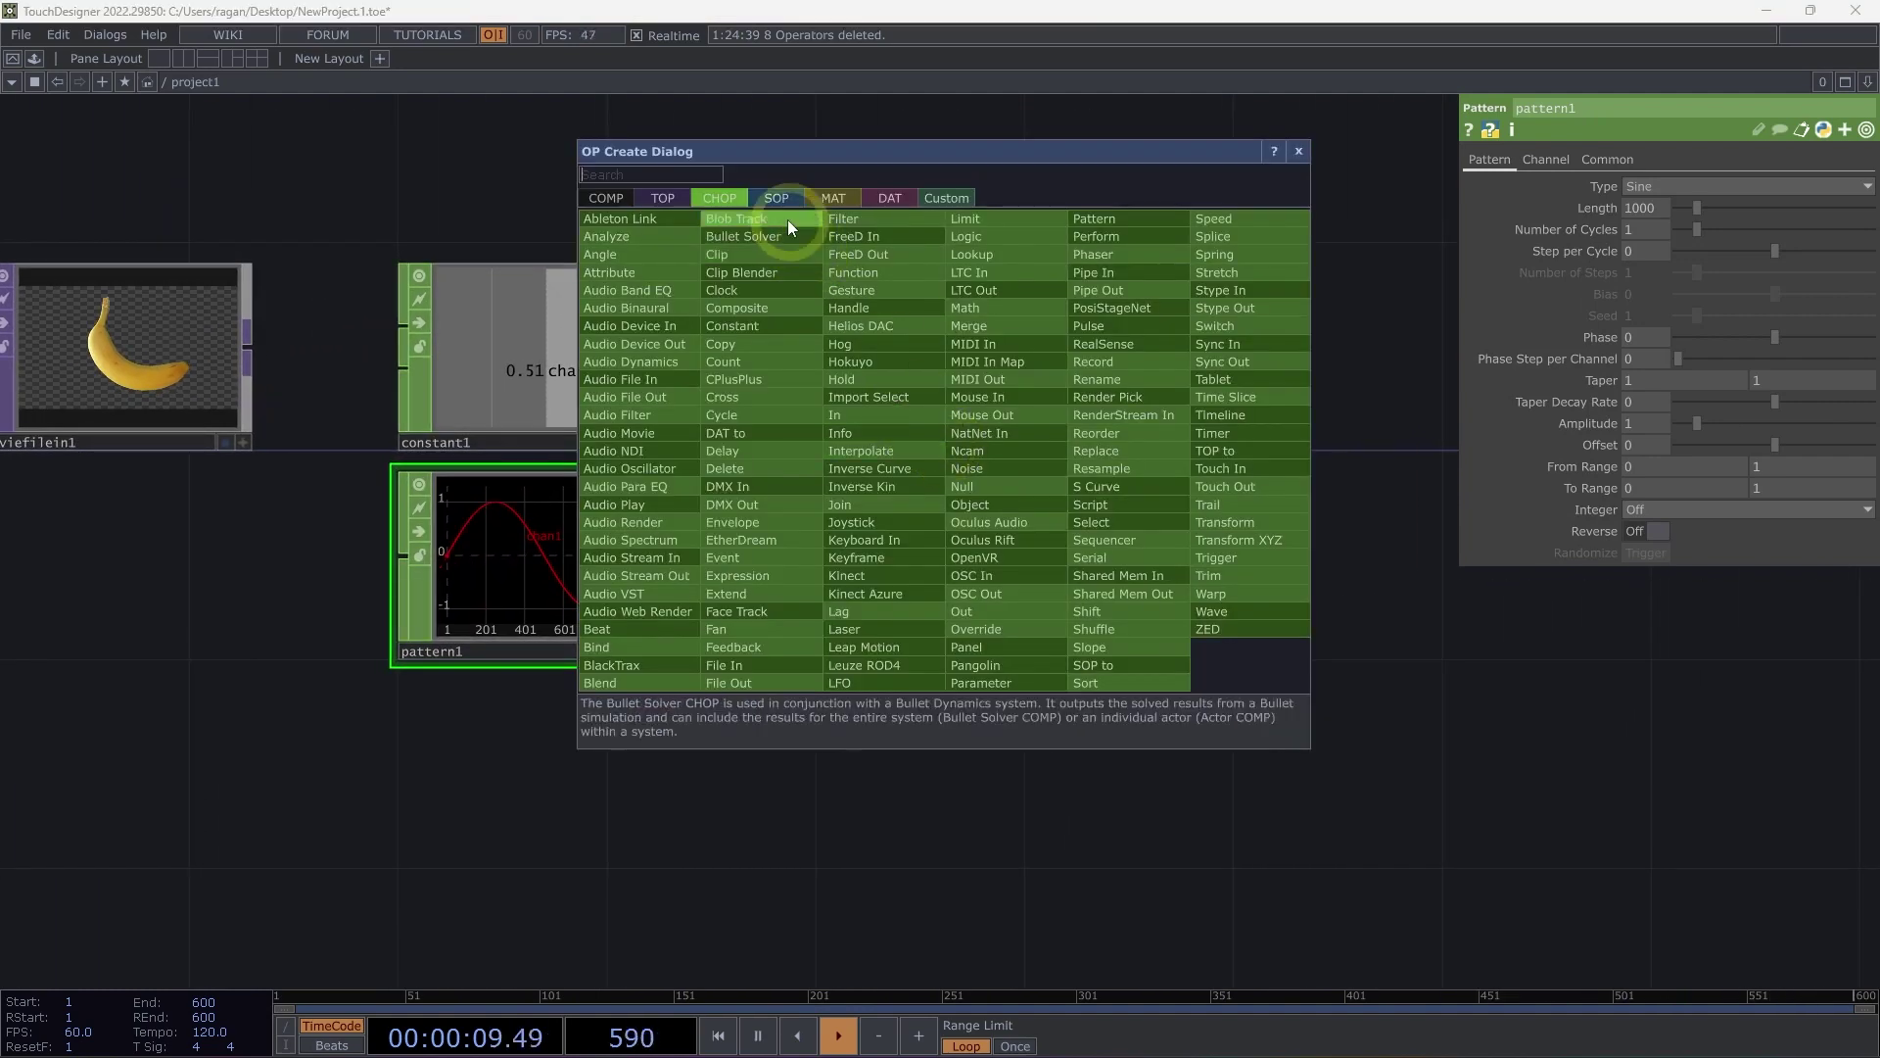
pyautogui.click(779, 199)
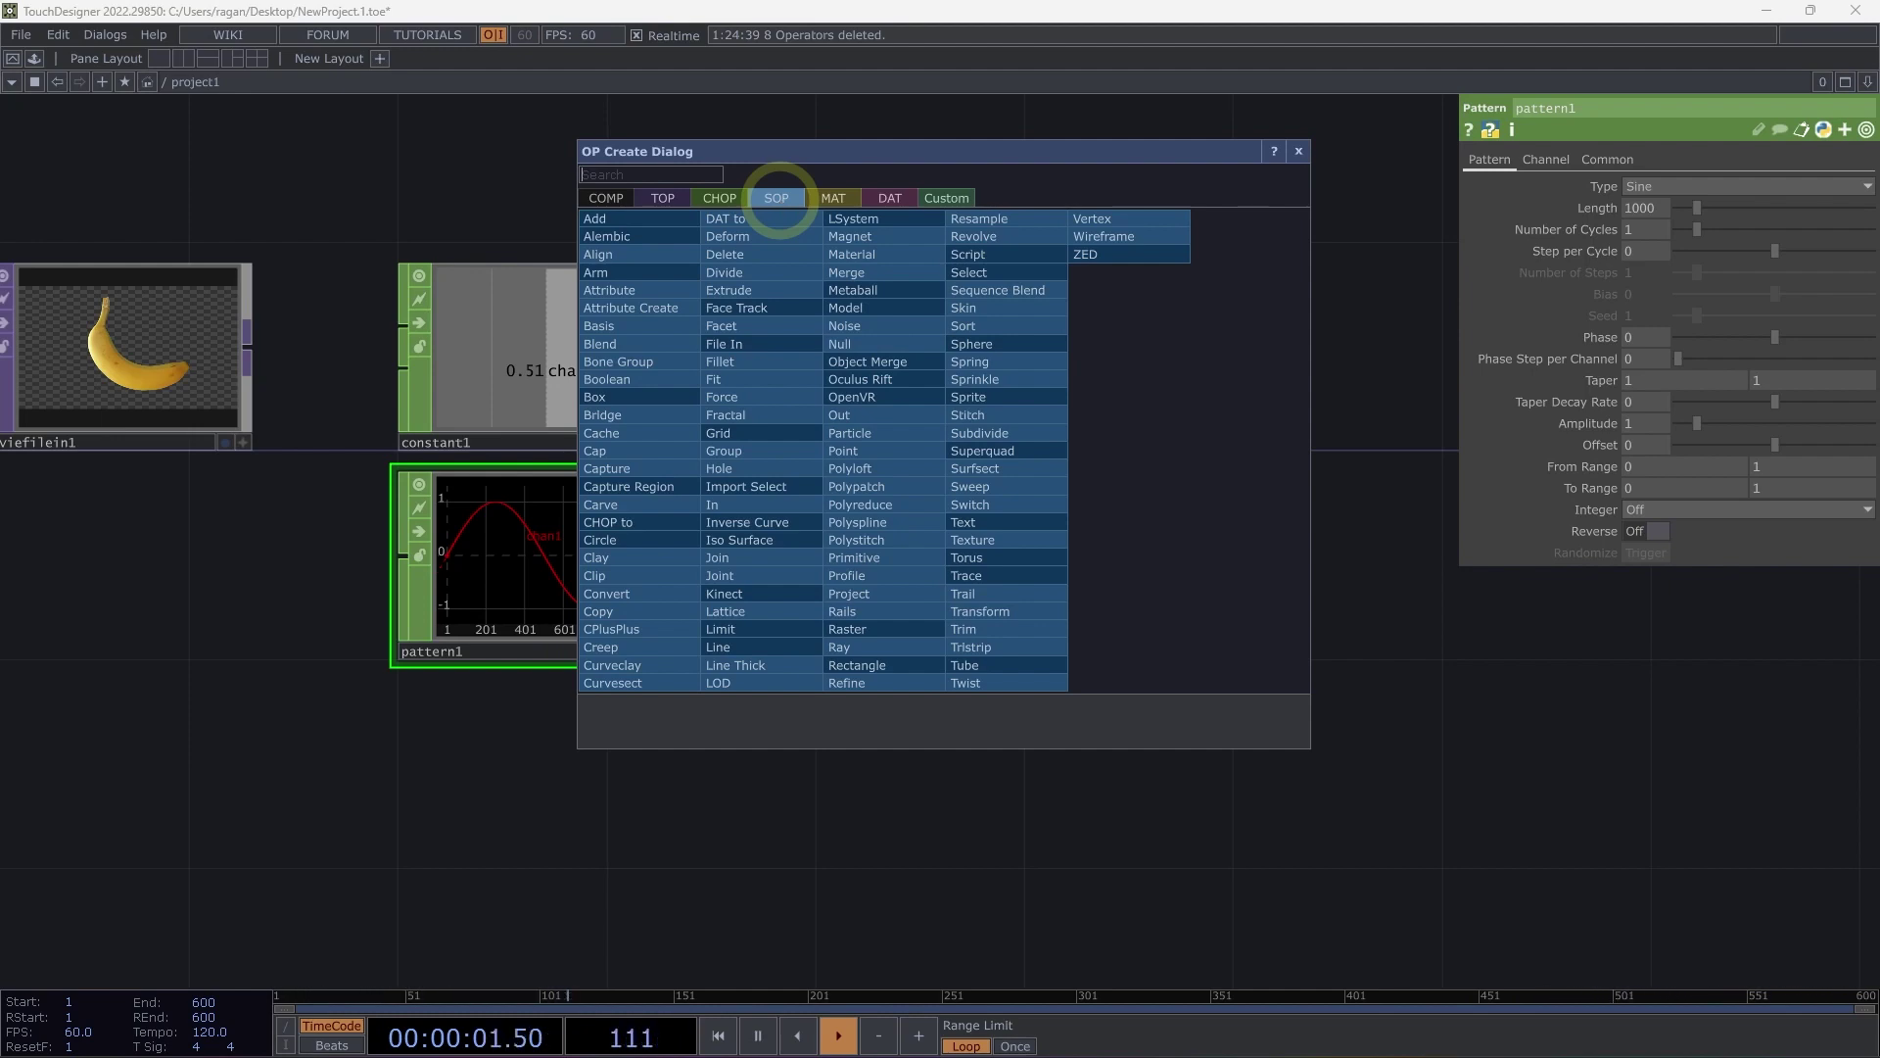
pyautogui.write('tor')
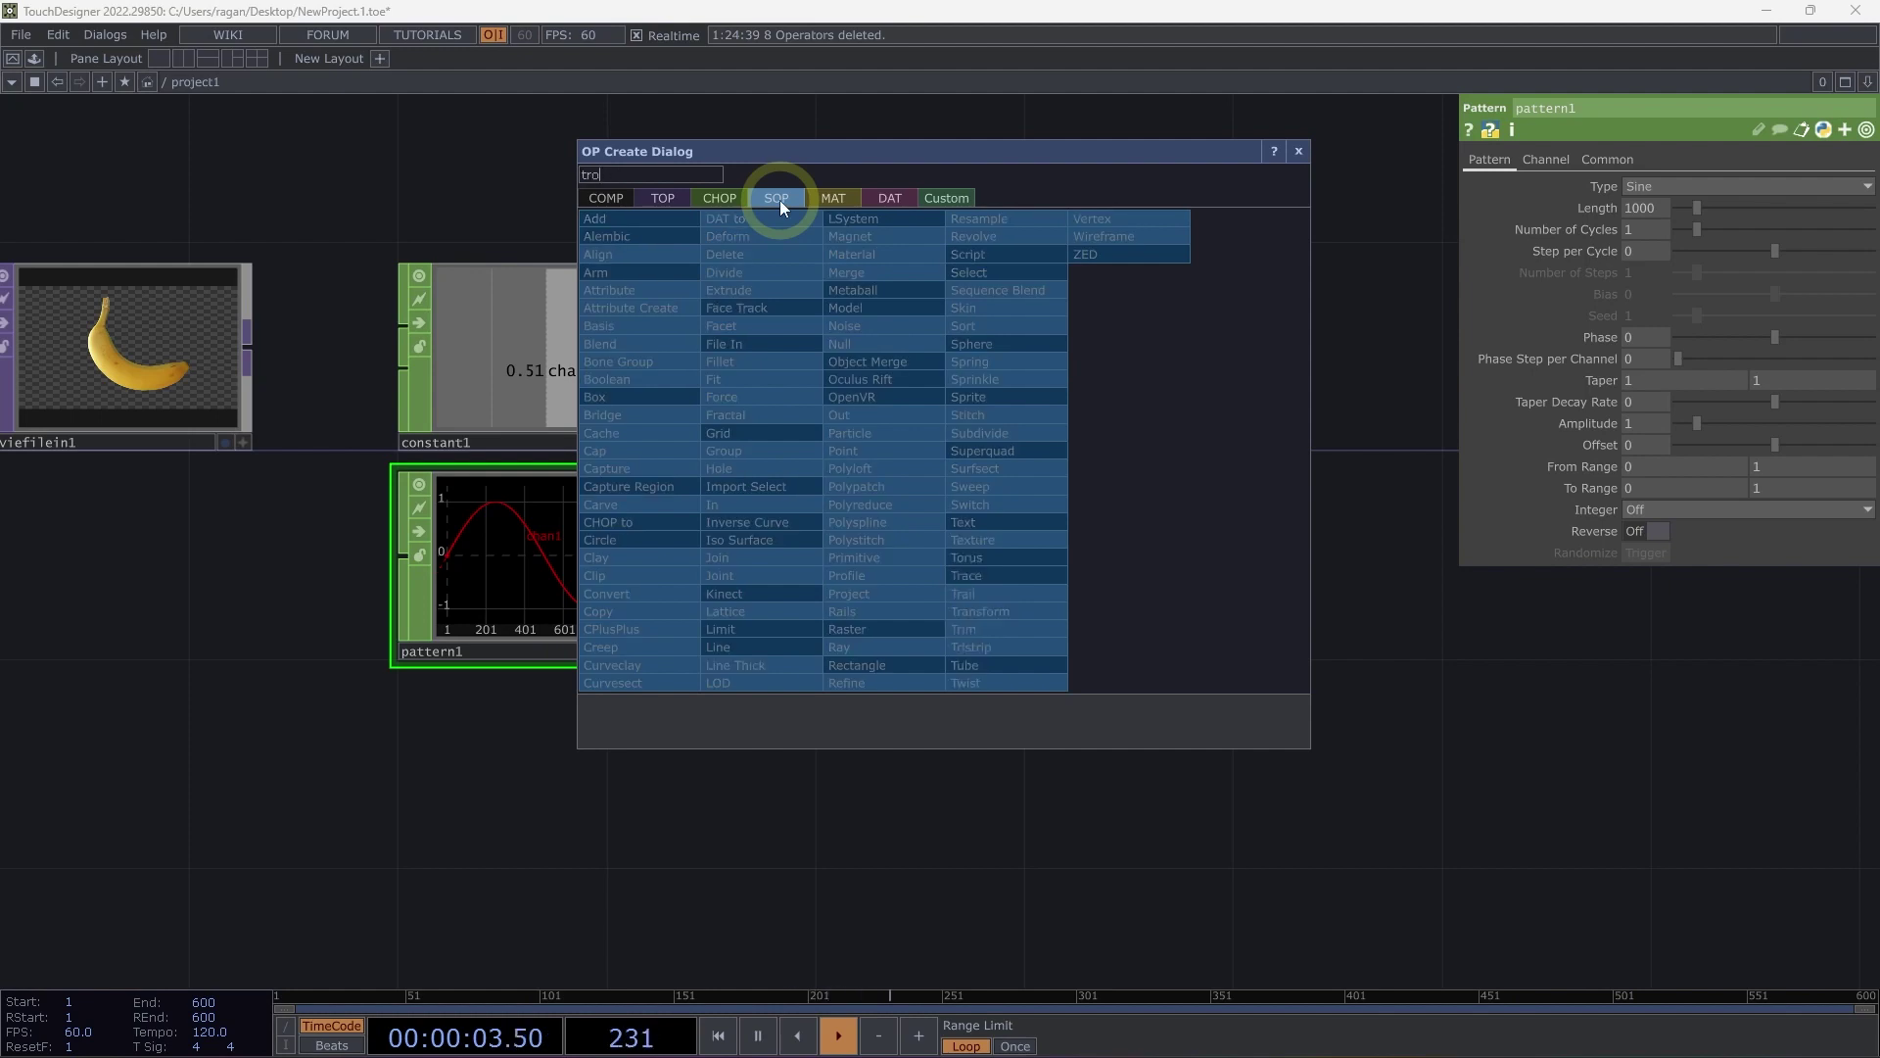
pyautogui.click(1004, 563)
pyautogui.click(938, 297)
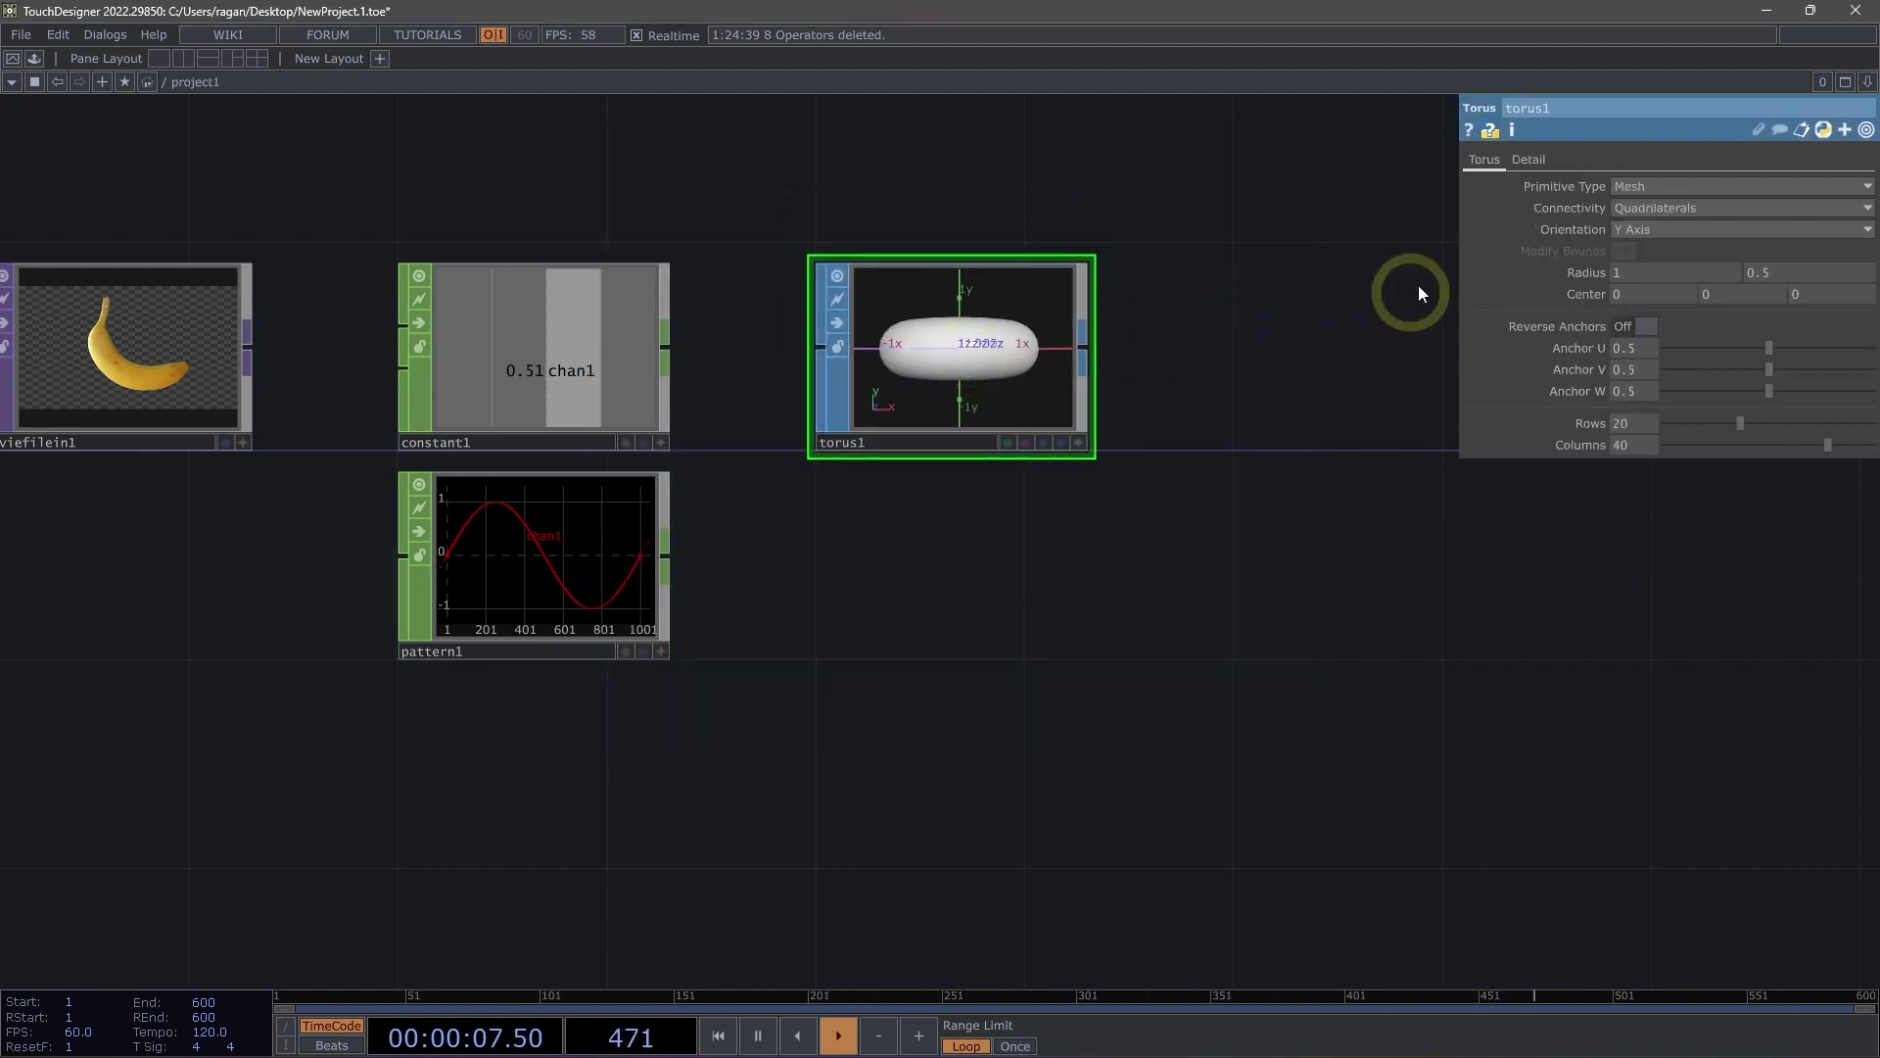
pyautogui.click(1722, 235)
pyautogui.click(1634, 289)
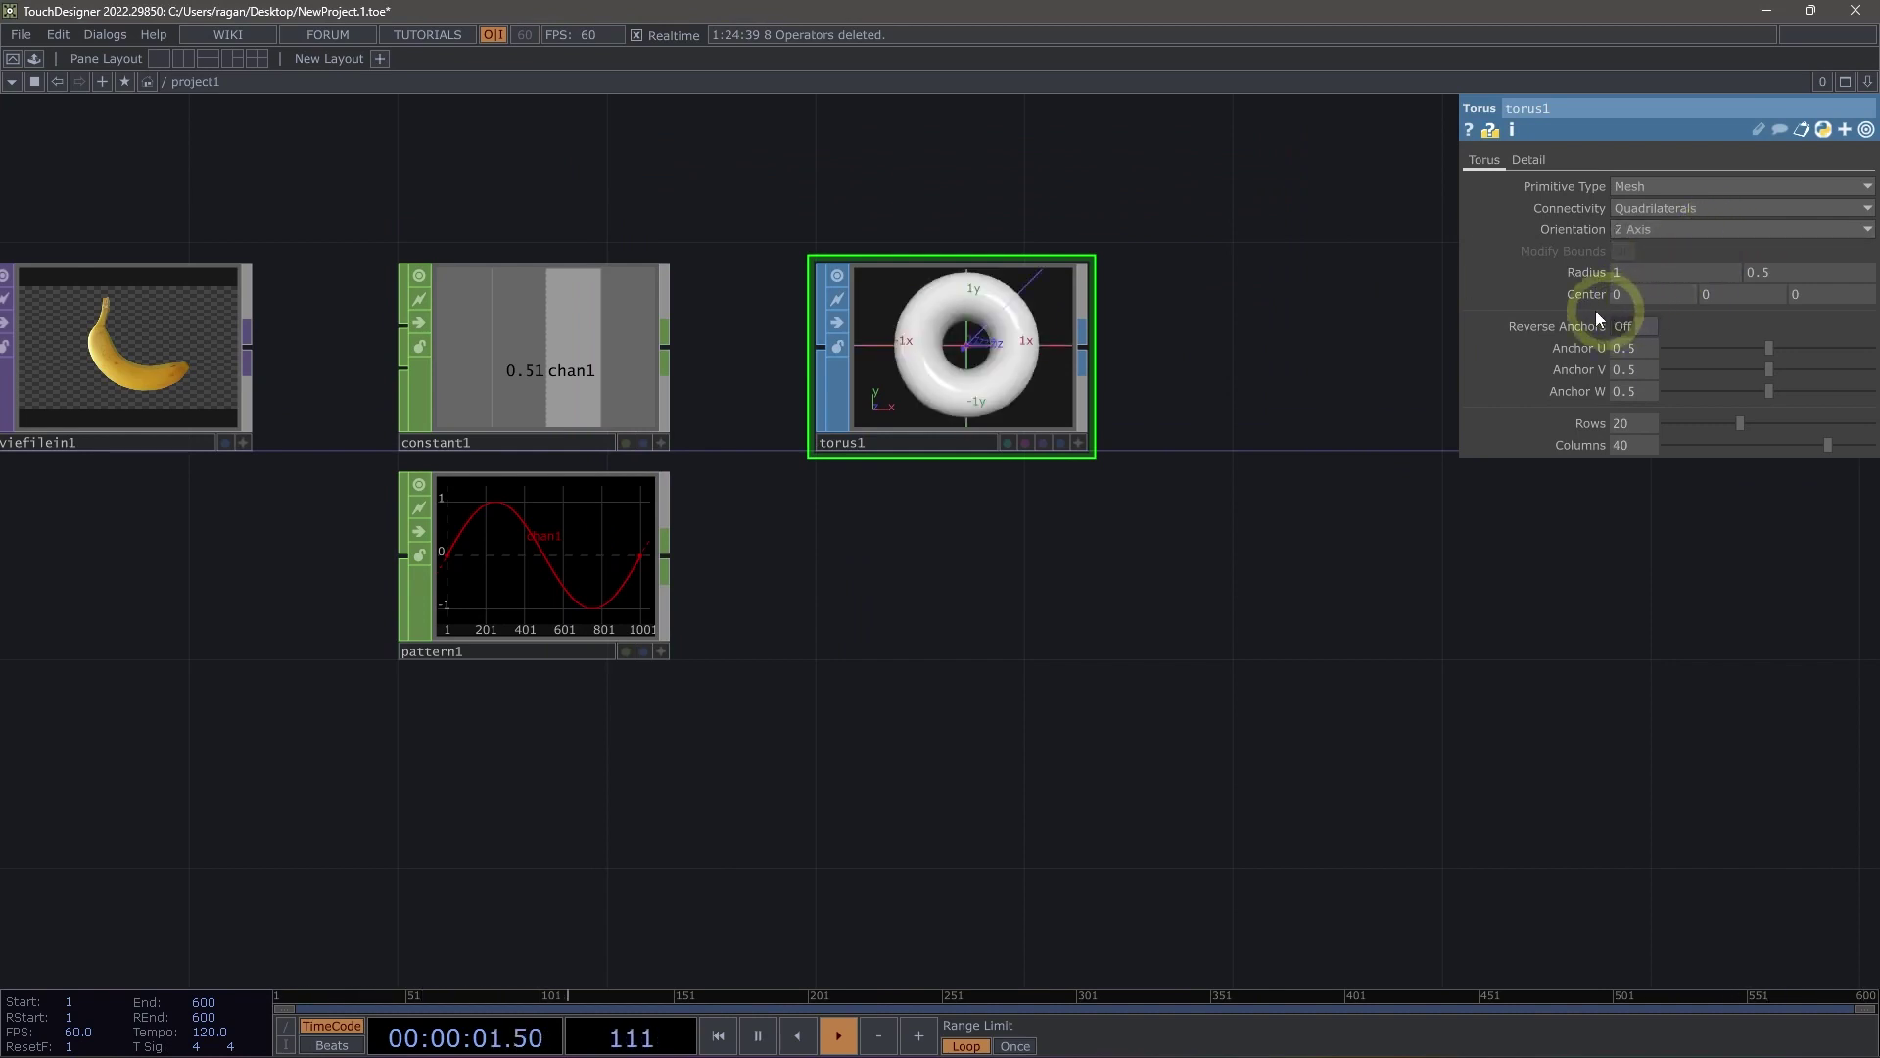
pyautogui.moveTo(1306, 355); pyautogui.dragTo(1038, 394)
pyautogui.doubleClick(1038, 394)
# Step: Place a Line MAT, line1, to the right of torus1, previewing the torus as wireframe
pyautogui.click(938, 149)
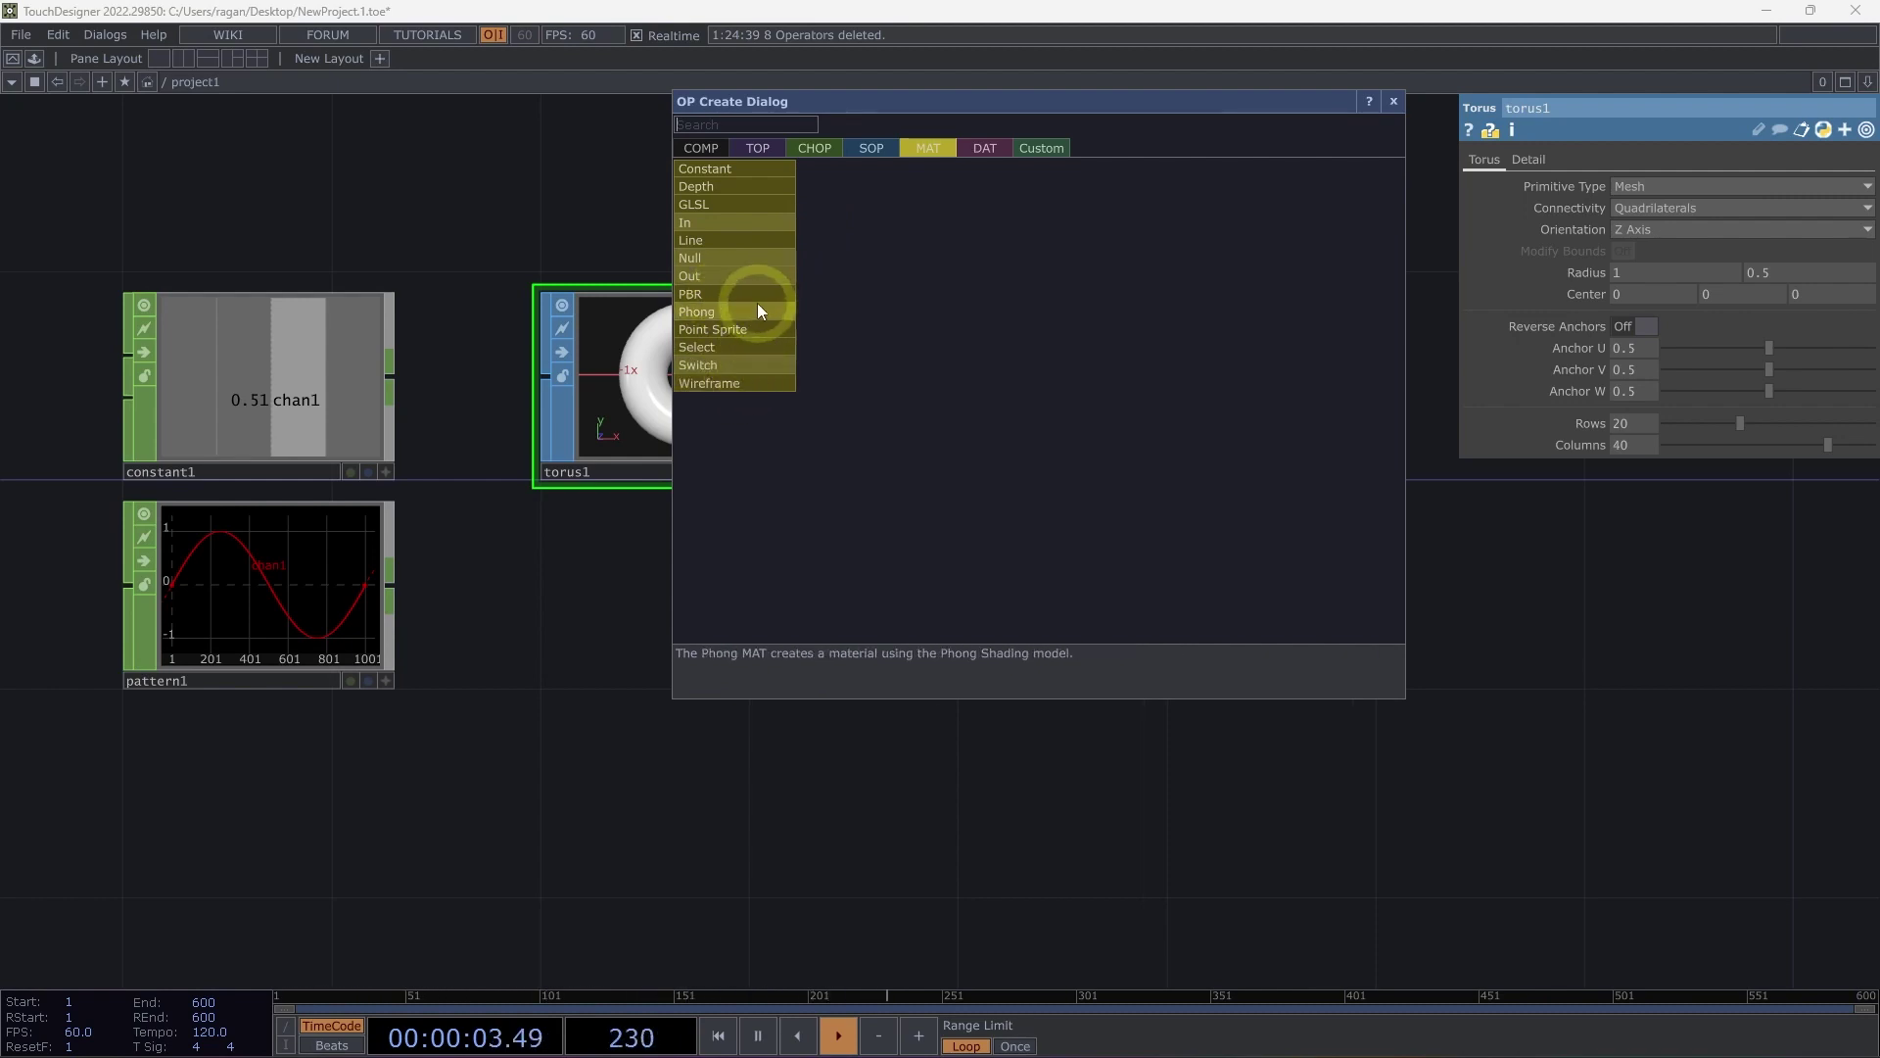
pyautogui.click(726, 242)
pyautogui.click(1088, 370)
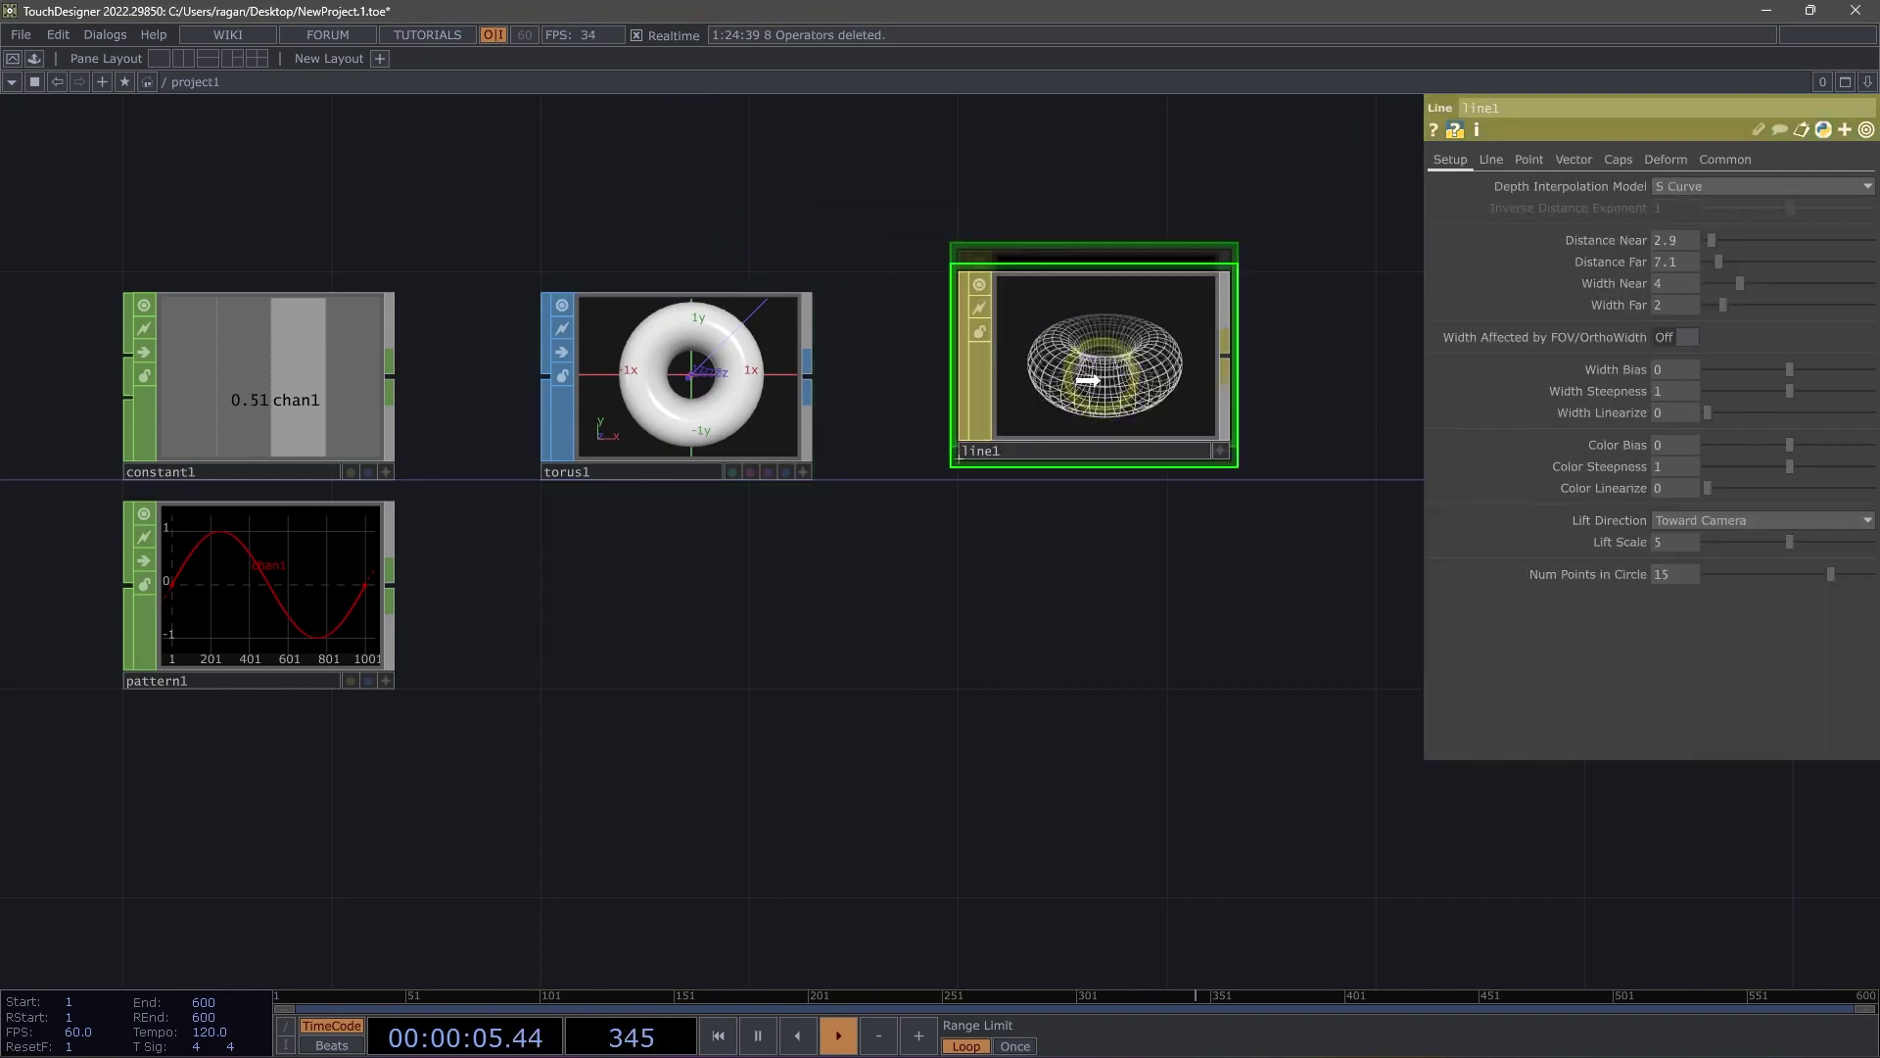
pyautogui.moveTo(1247, 617); pyautogui.dragTo(932, 449)
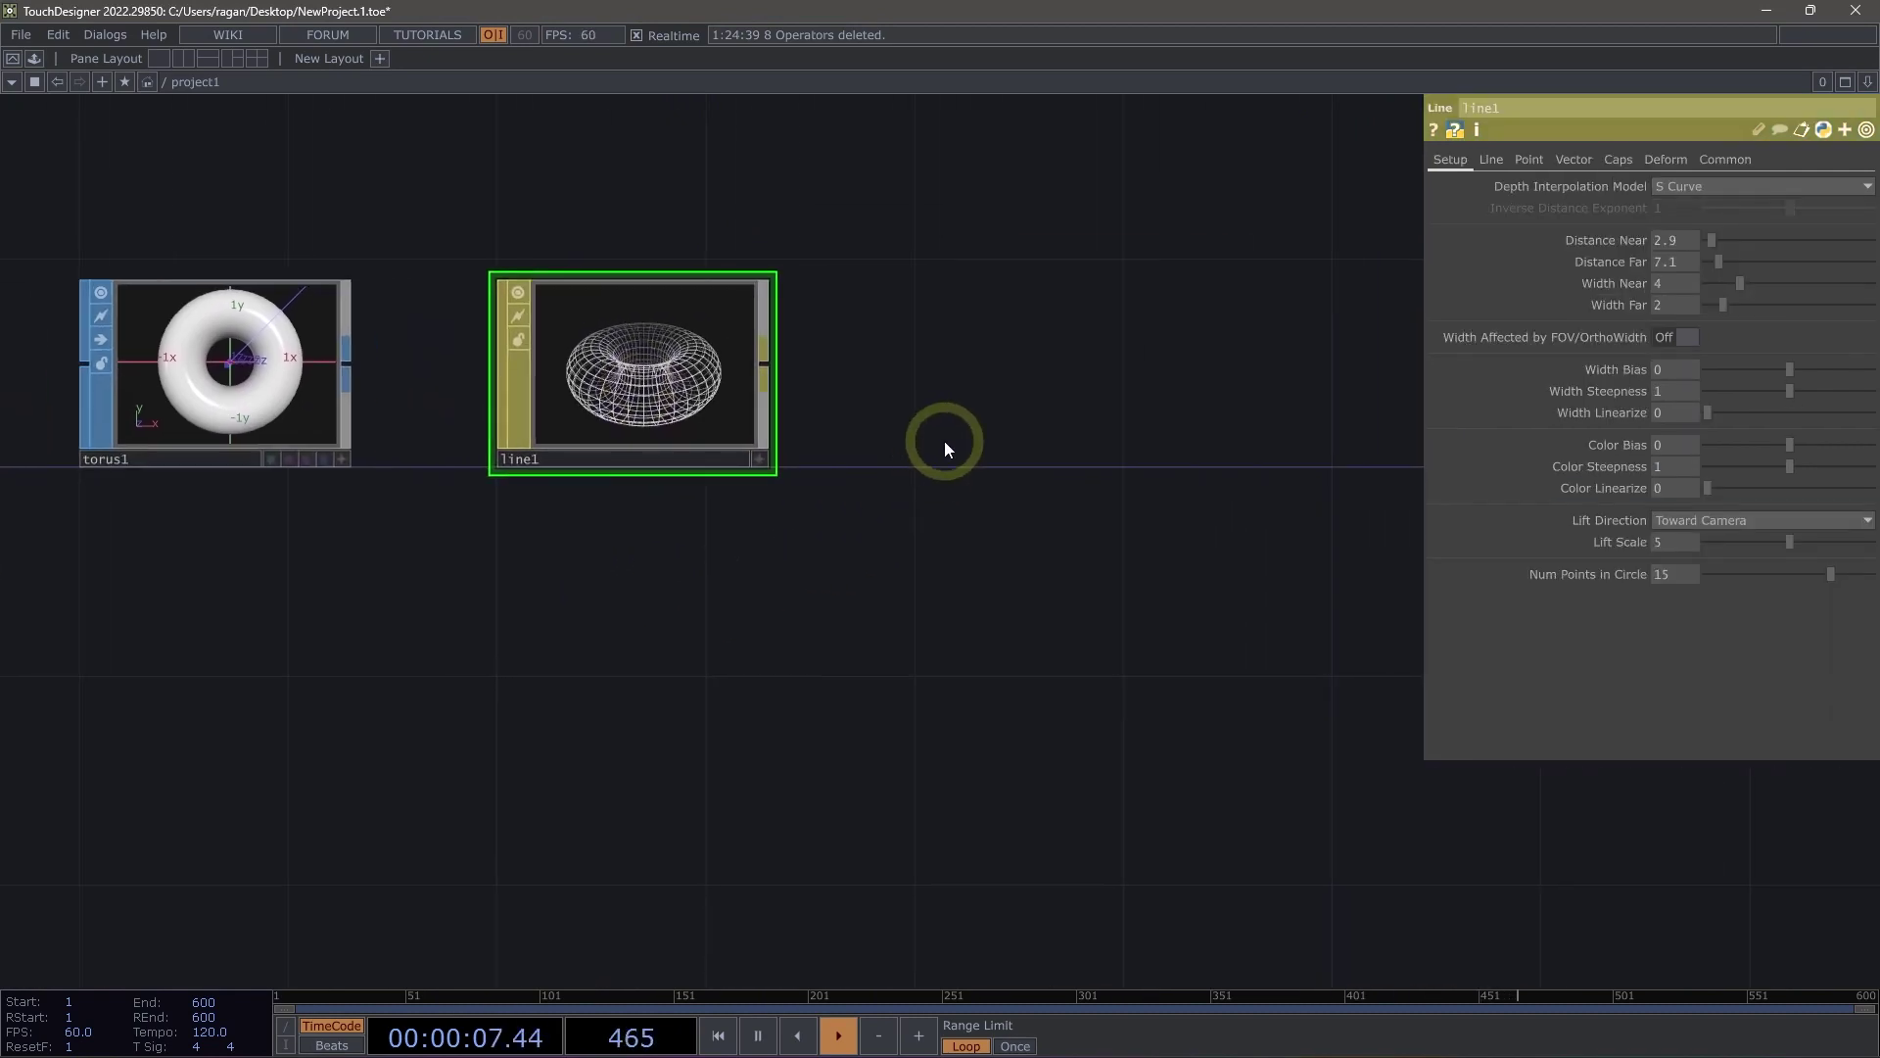
# Step: Place a CHOP Execute DAT, chopexec1, with its default callback script beside line1
pyautogui.doubleClick(944, 441)
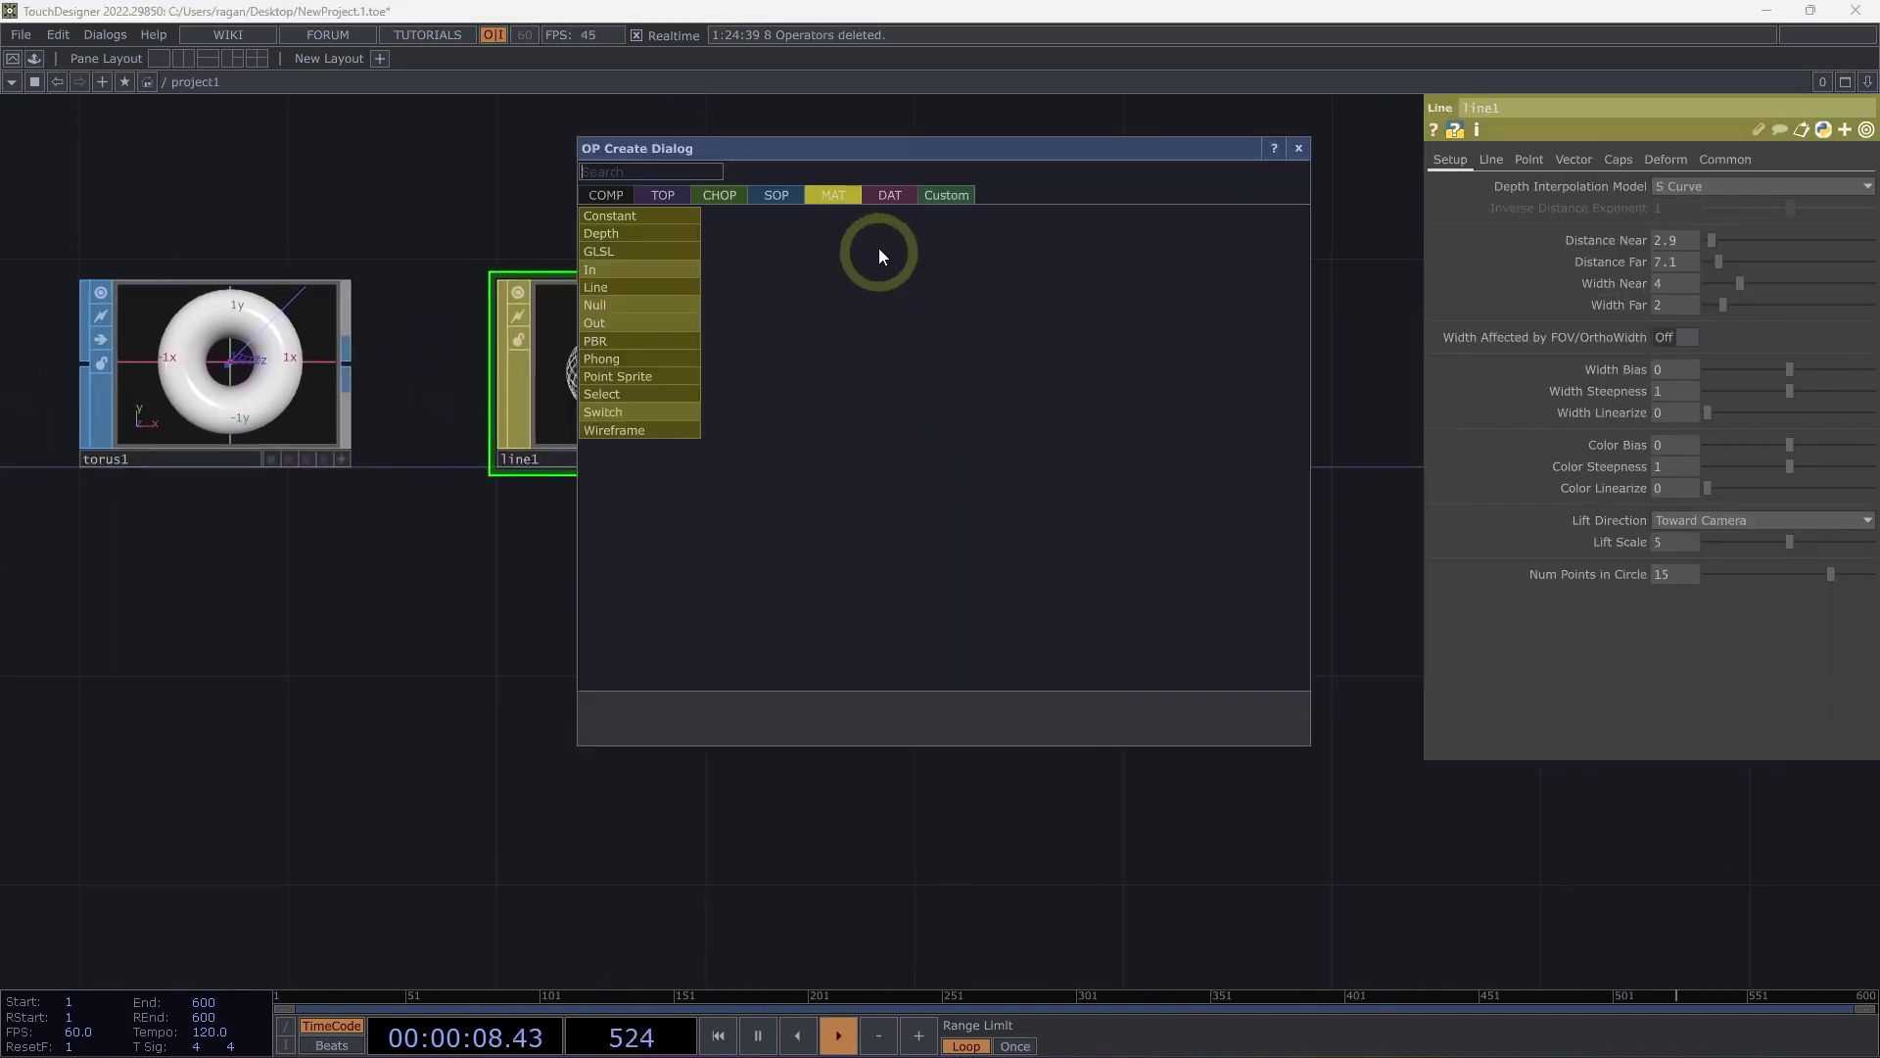
pyautogui.click(887, 196)
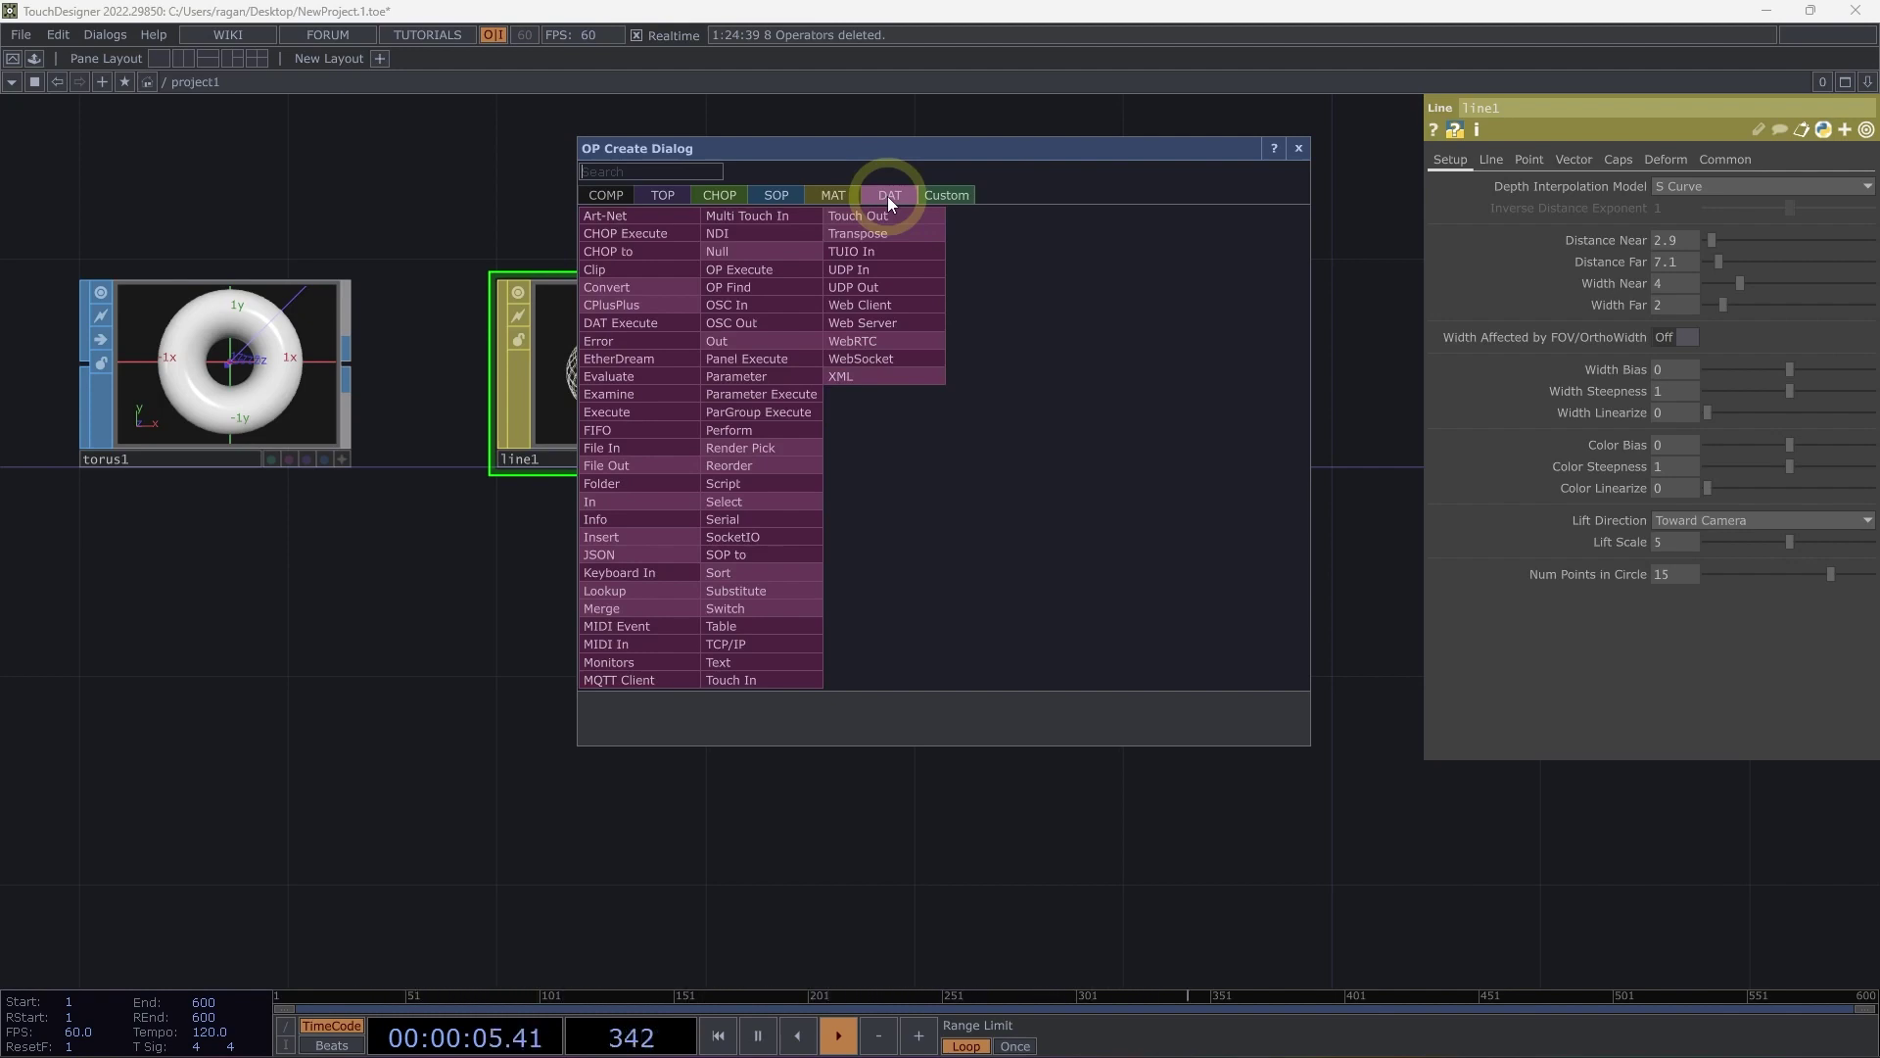
pyautogui.click(641, 231)
pyautogui.click(1058, 323)
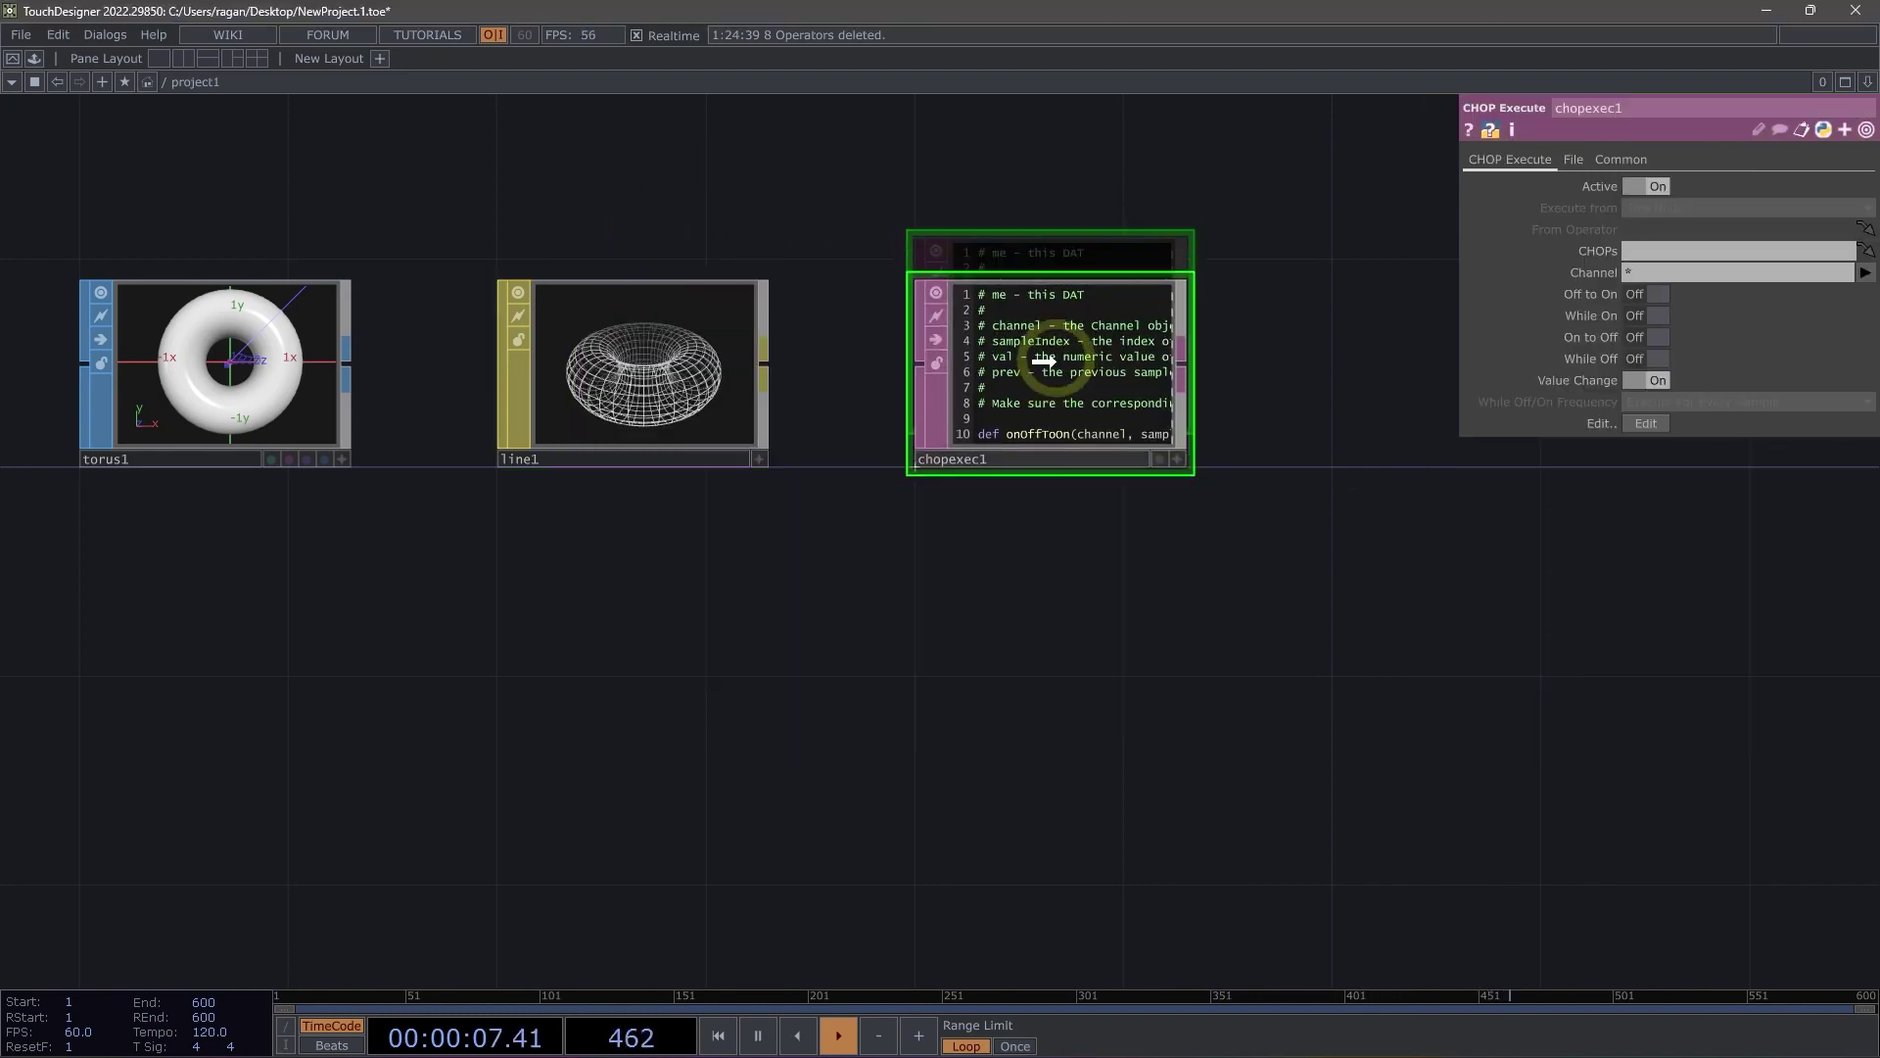
pyautogui.scroll(2, 1014, 470)
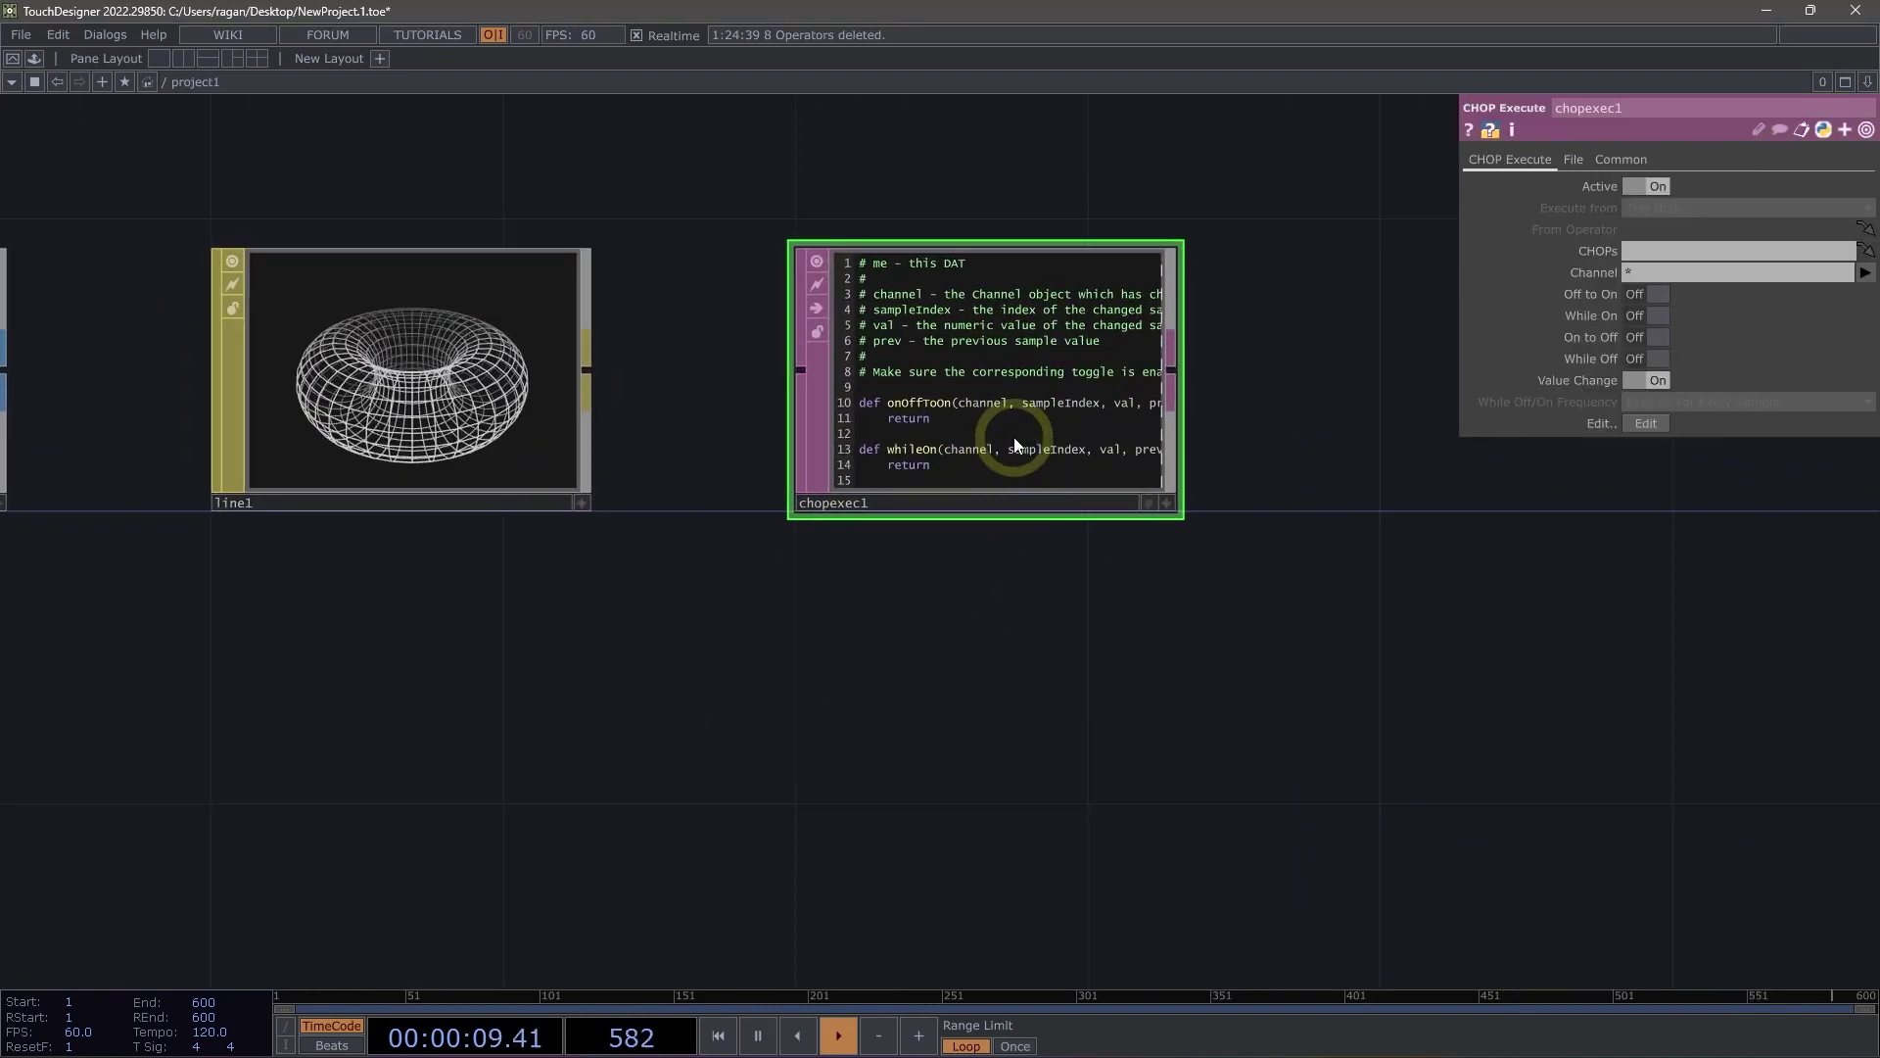
pyautogui.scroll(2, 995, 331)
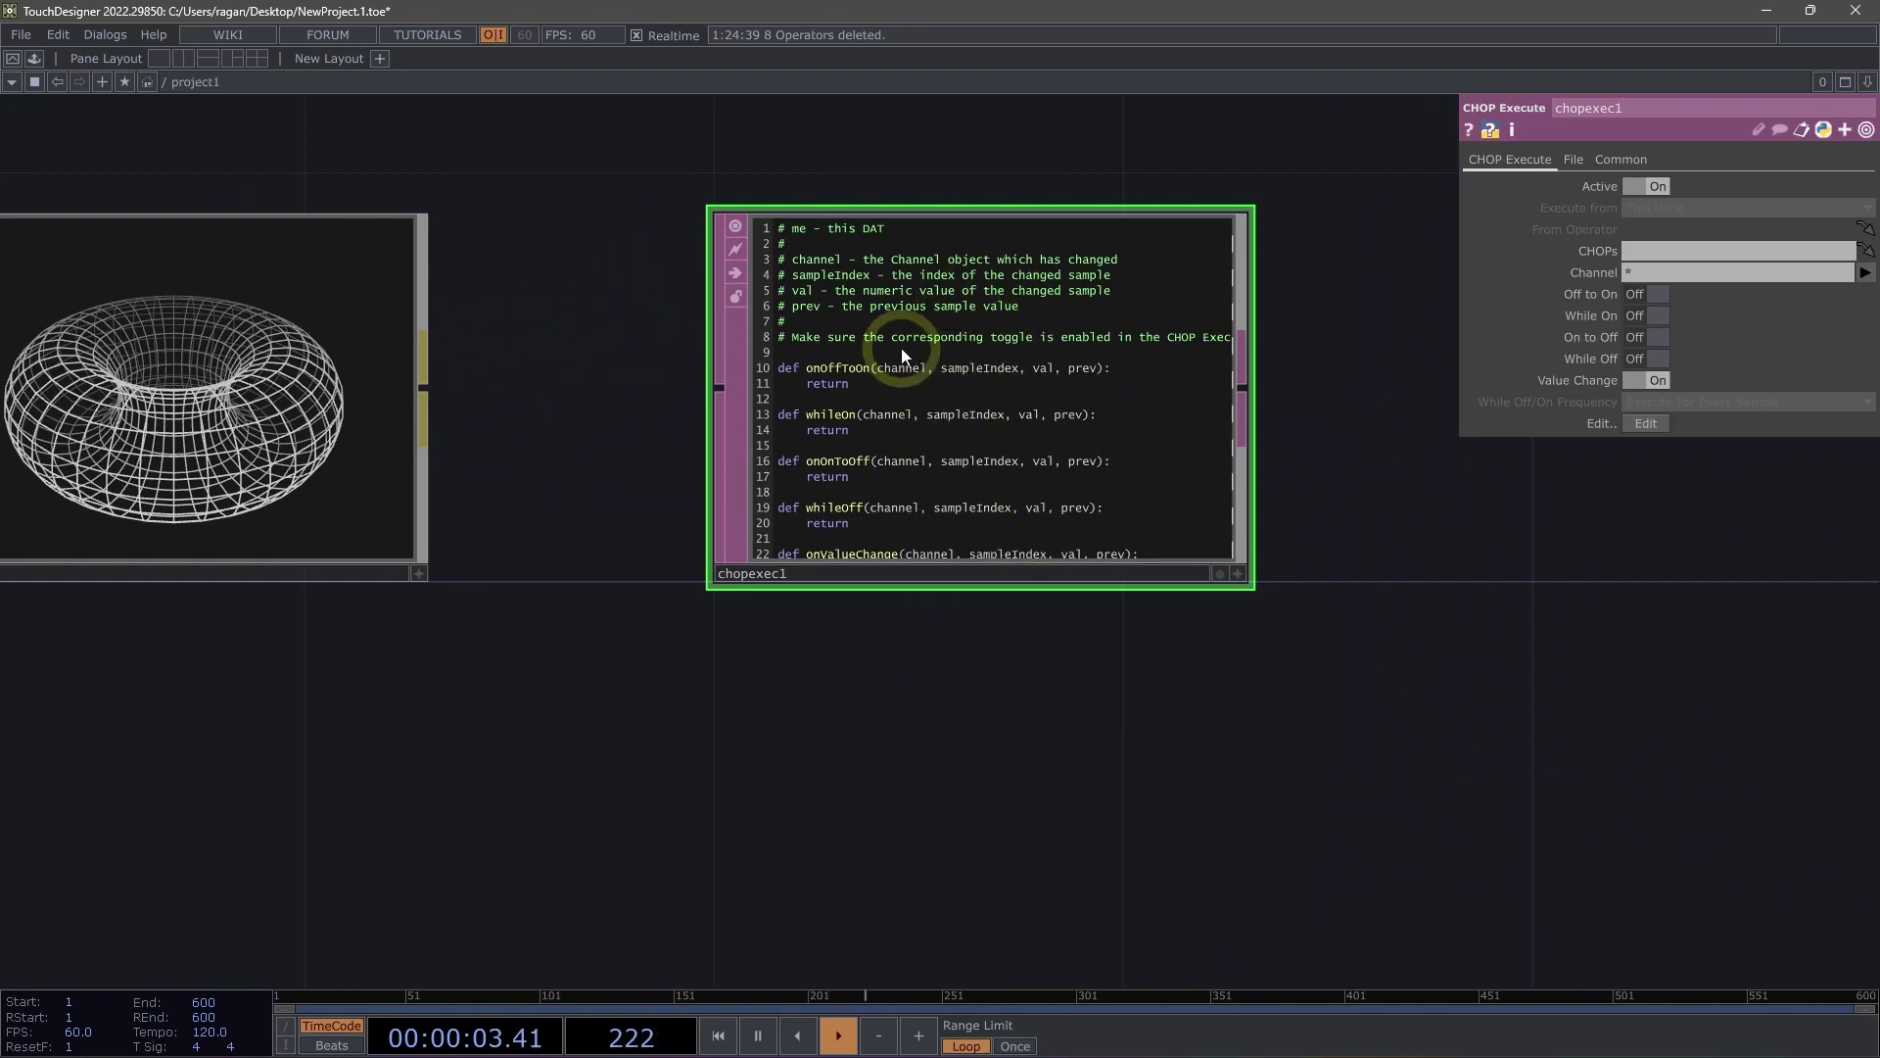
pyautogui.scroll(-3, 844, 337)
pyautogui.scroll(-2, 857, 489)
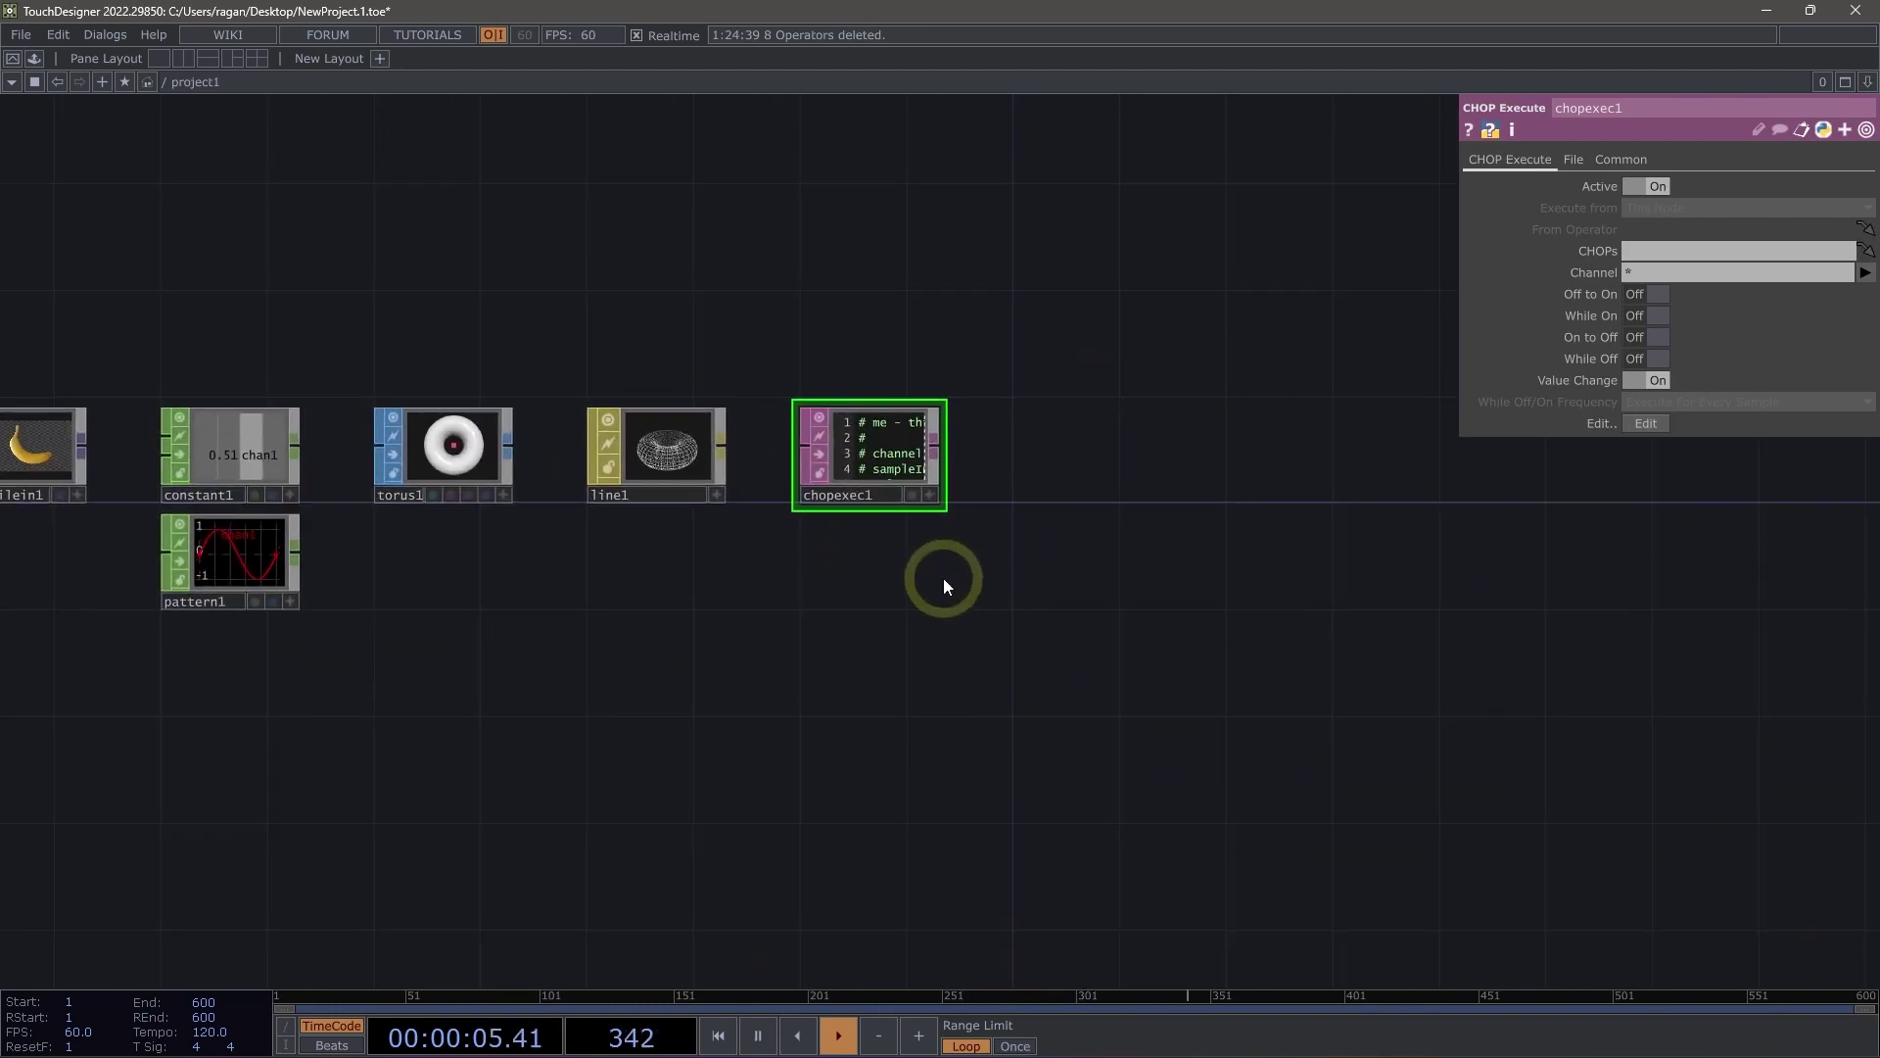
# Step: Place table1 below chopexec1 and turn on Exact Dimensions with 3 rows and 4 columns
pyautogui.press('Tab')
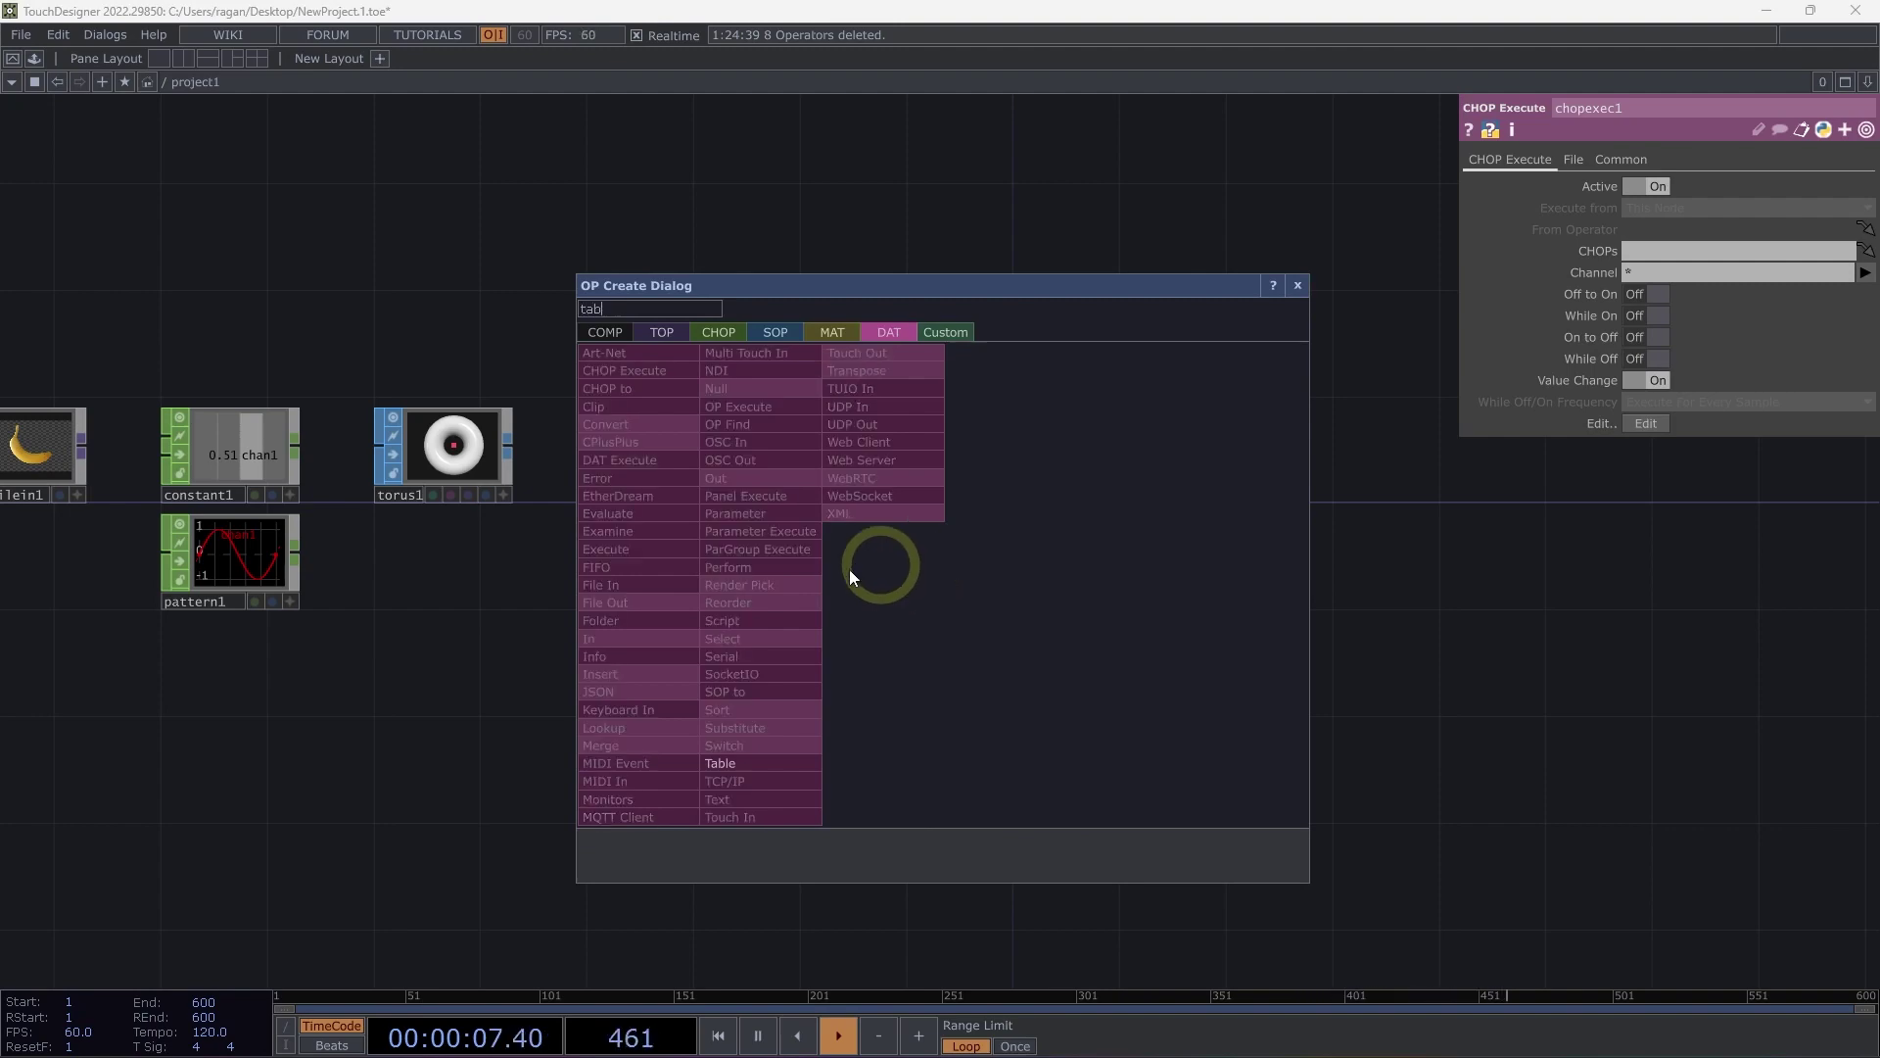
pyautogui.press('Escape')
pyautogui.click(891, 578)
pyautogui.scroll(4, 891, 578)
pyautogui.scroll(2, 851, 559)
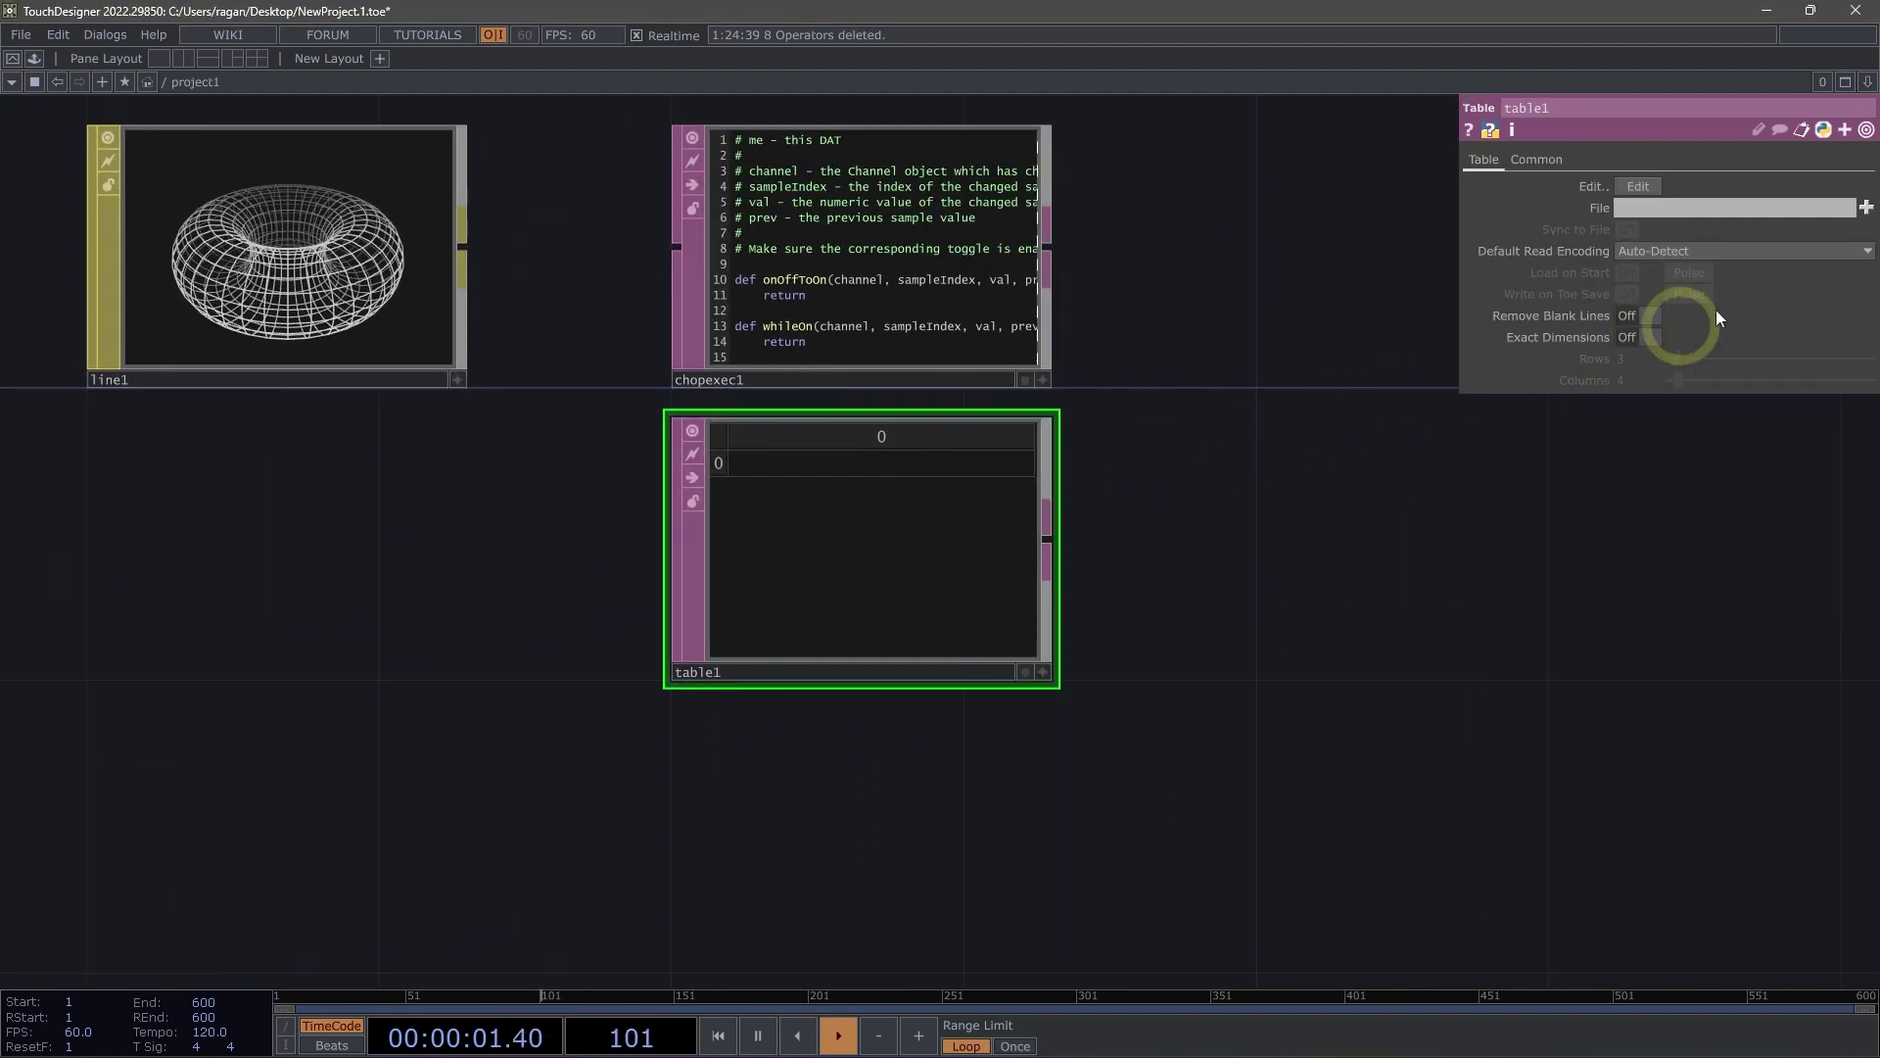
pyautogui.click(1653, 338)
pyautogui.click(903, 472)
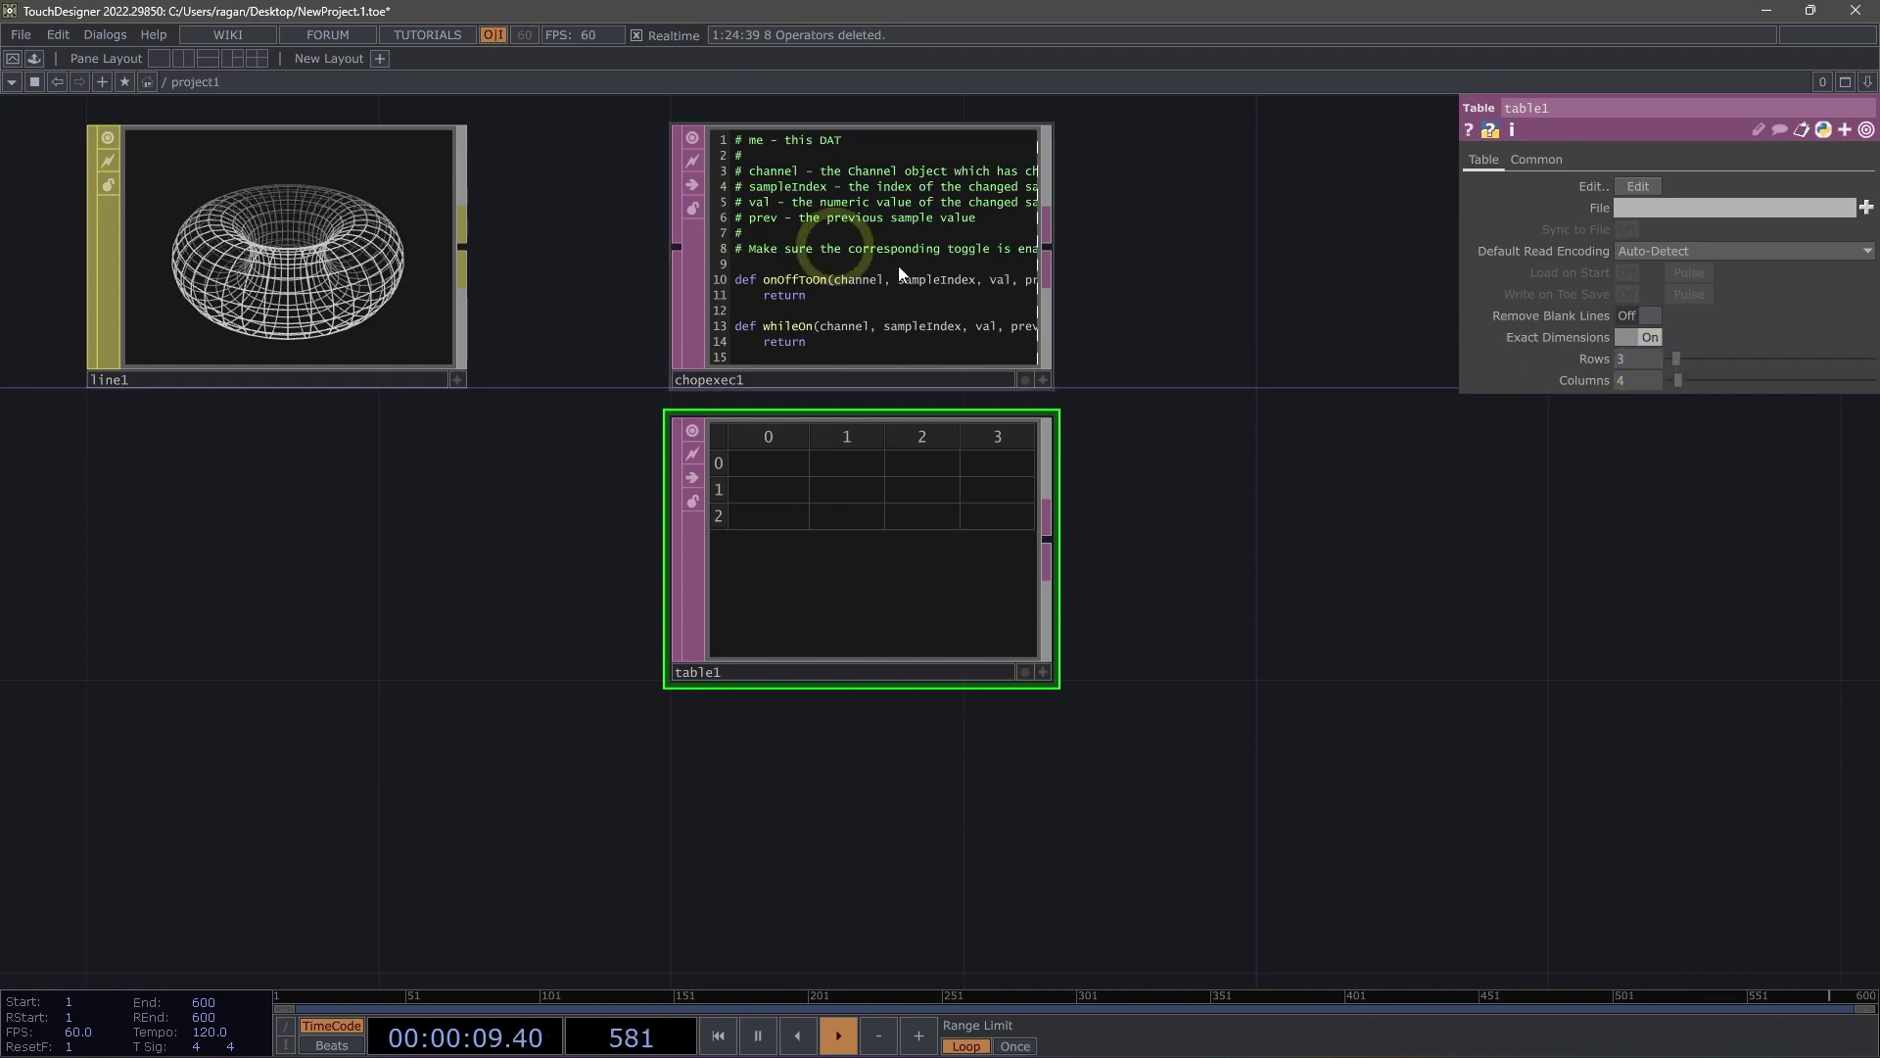
pyautogui.scroll(-5, 784, 480)
# Step: Place a Geometry COMP, geo1, to the right of chopexec1 from the COMP list
pyautogui.press('Tab')
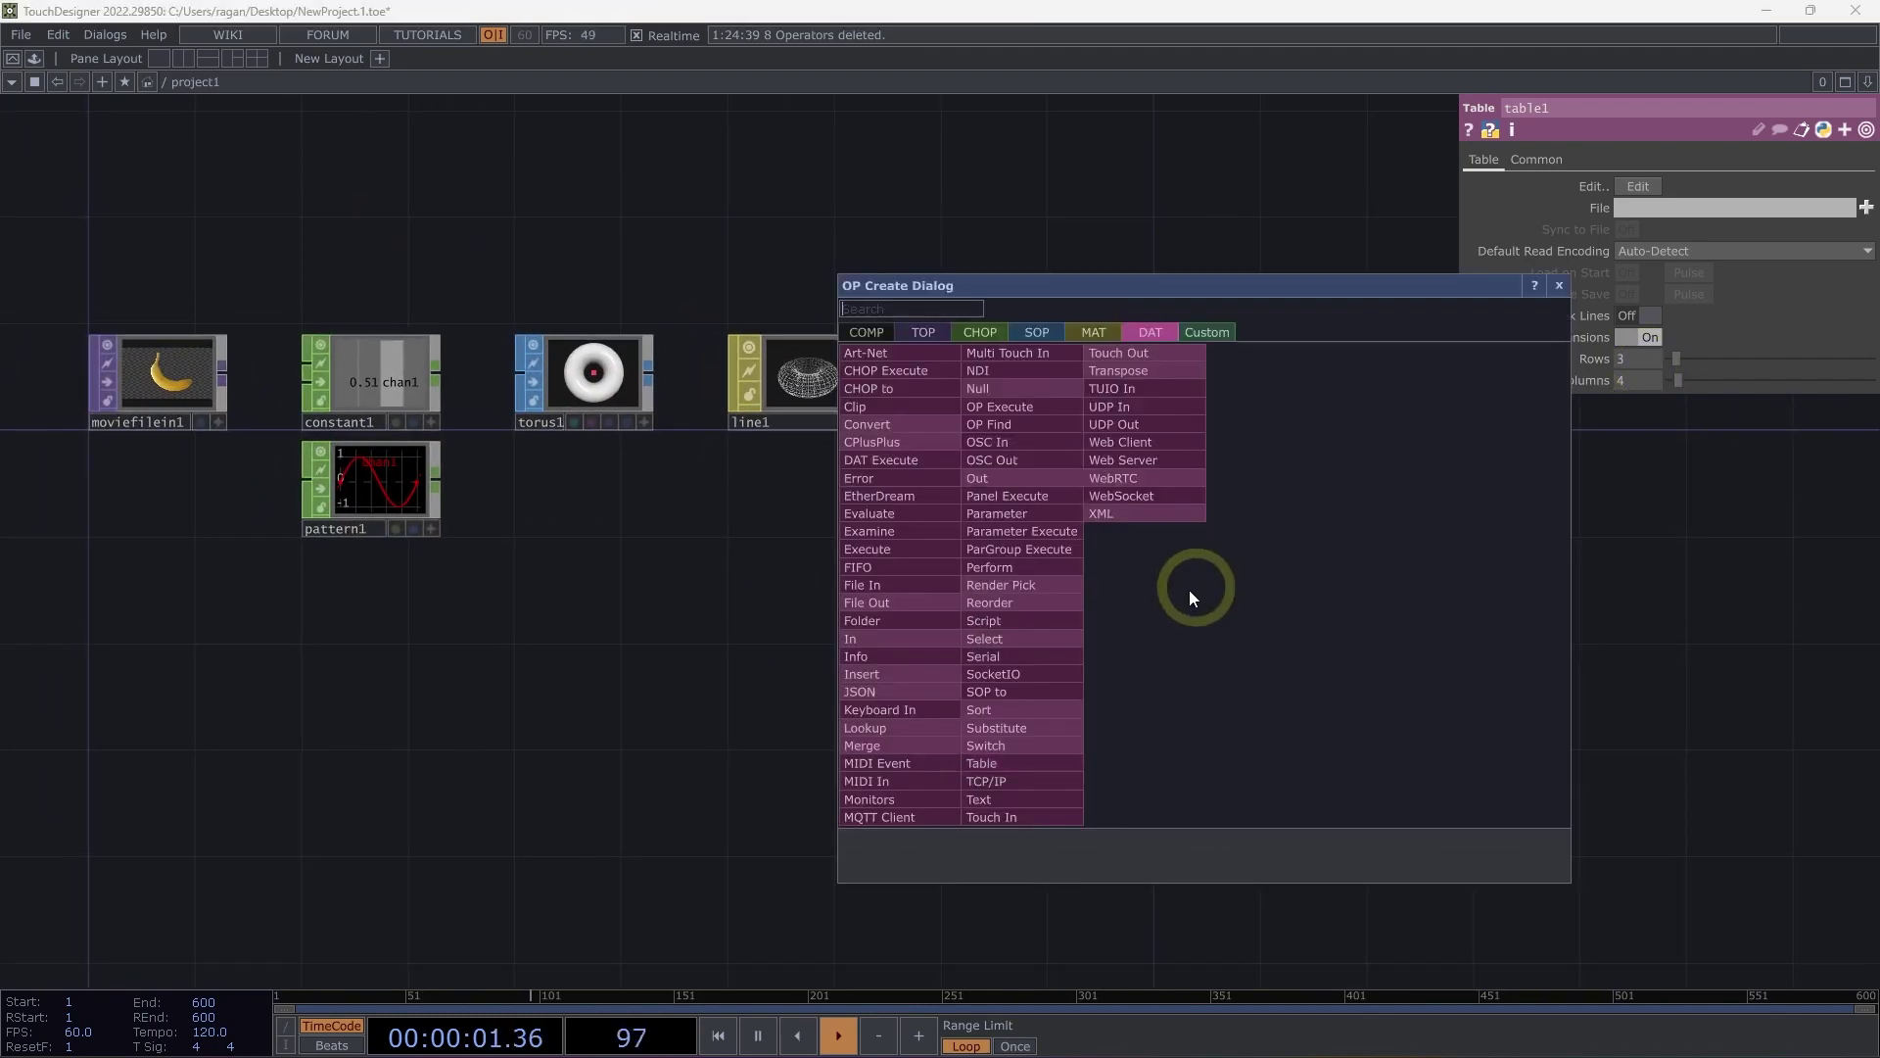
pyautogui.click(868, 333)
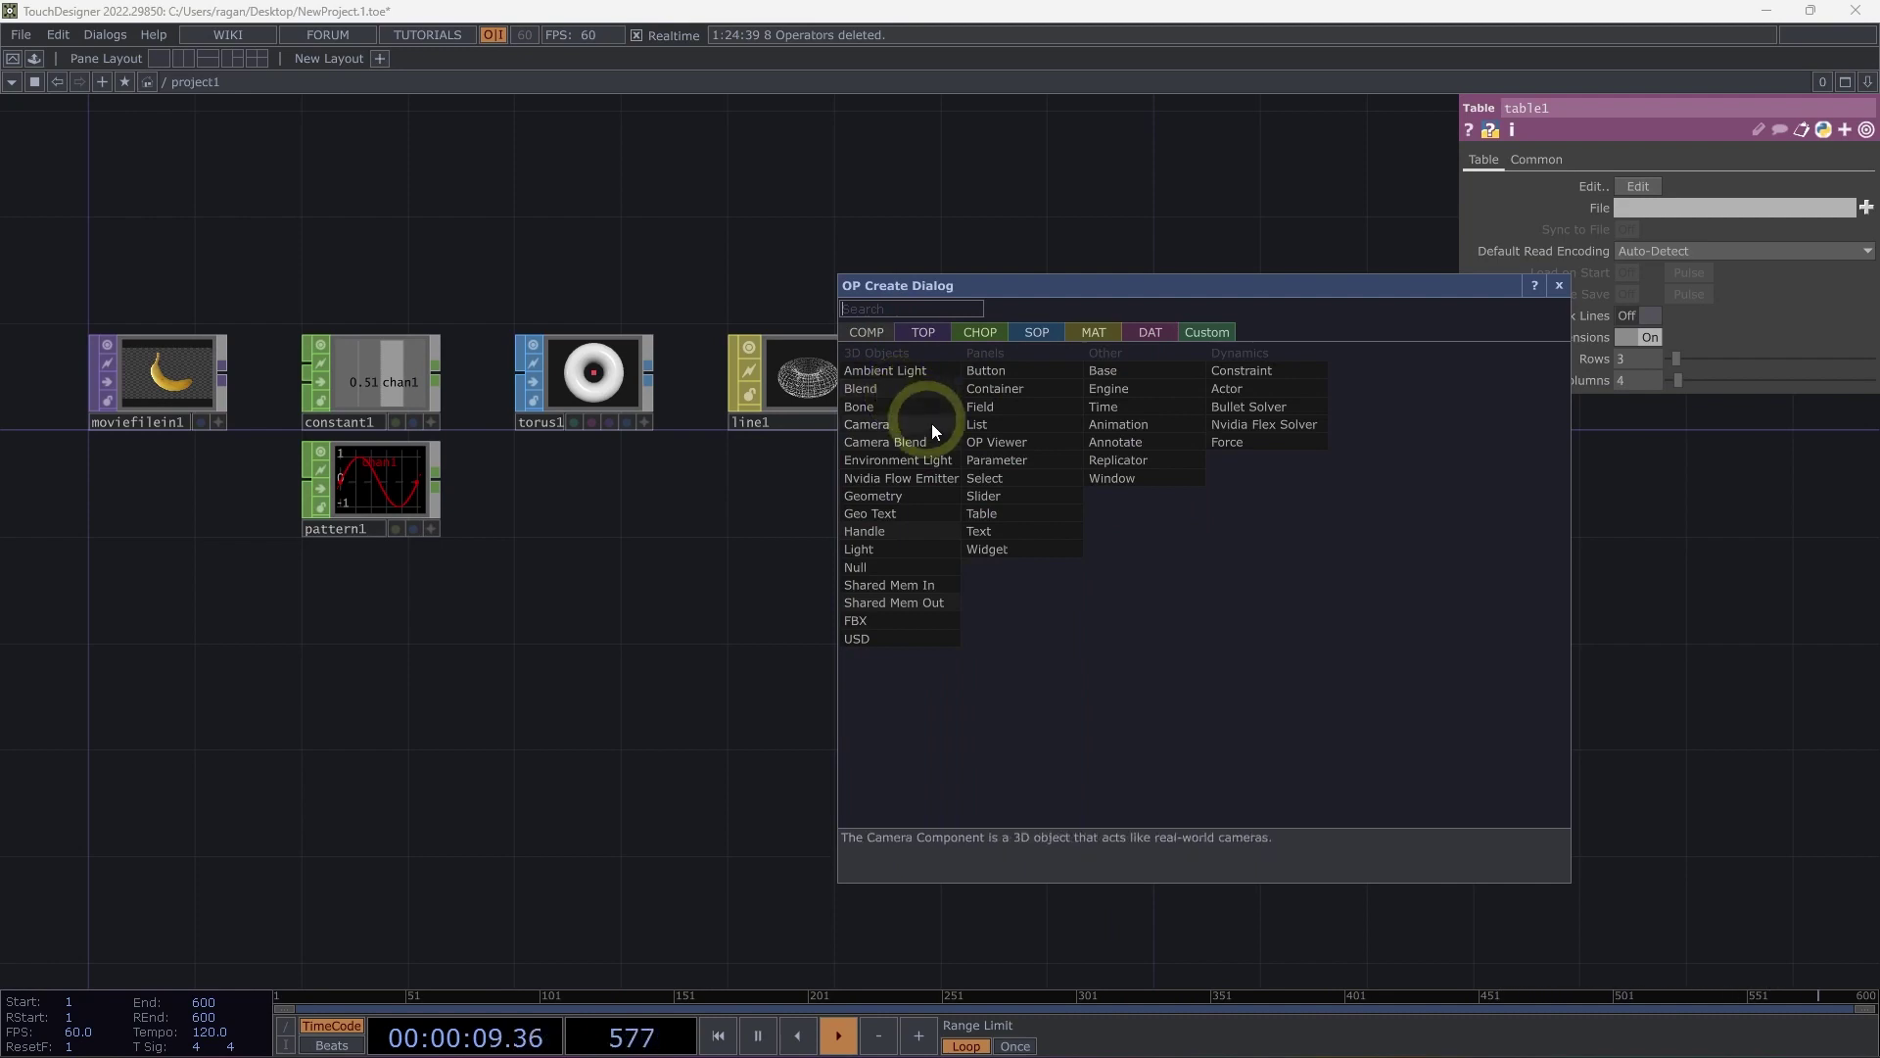
pyautogui.click(907, 497)
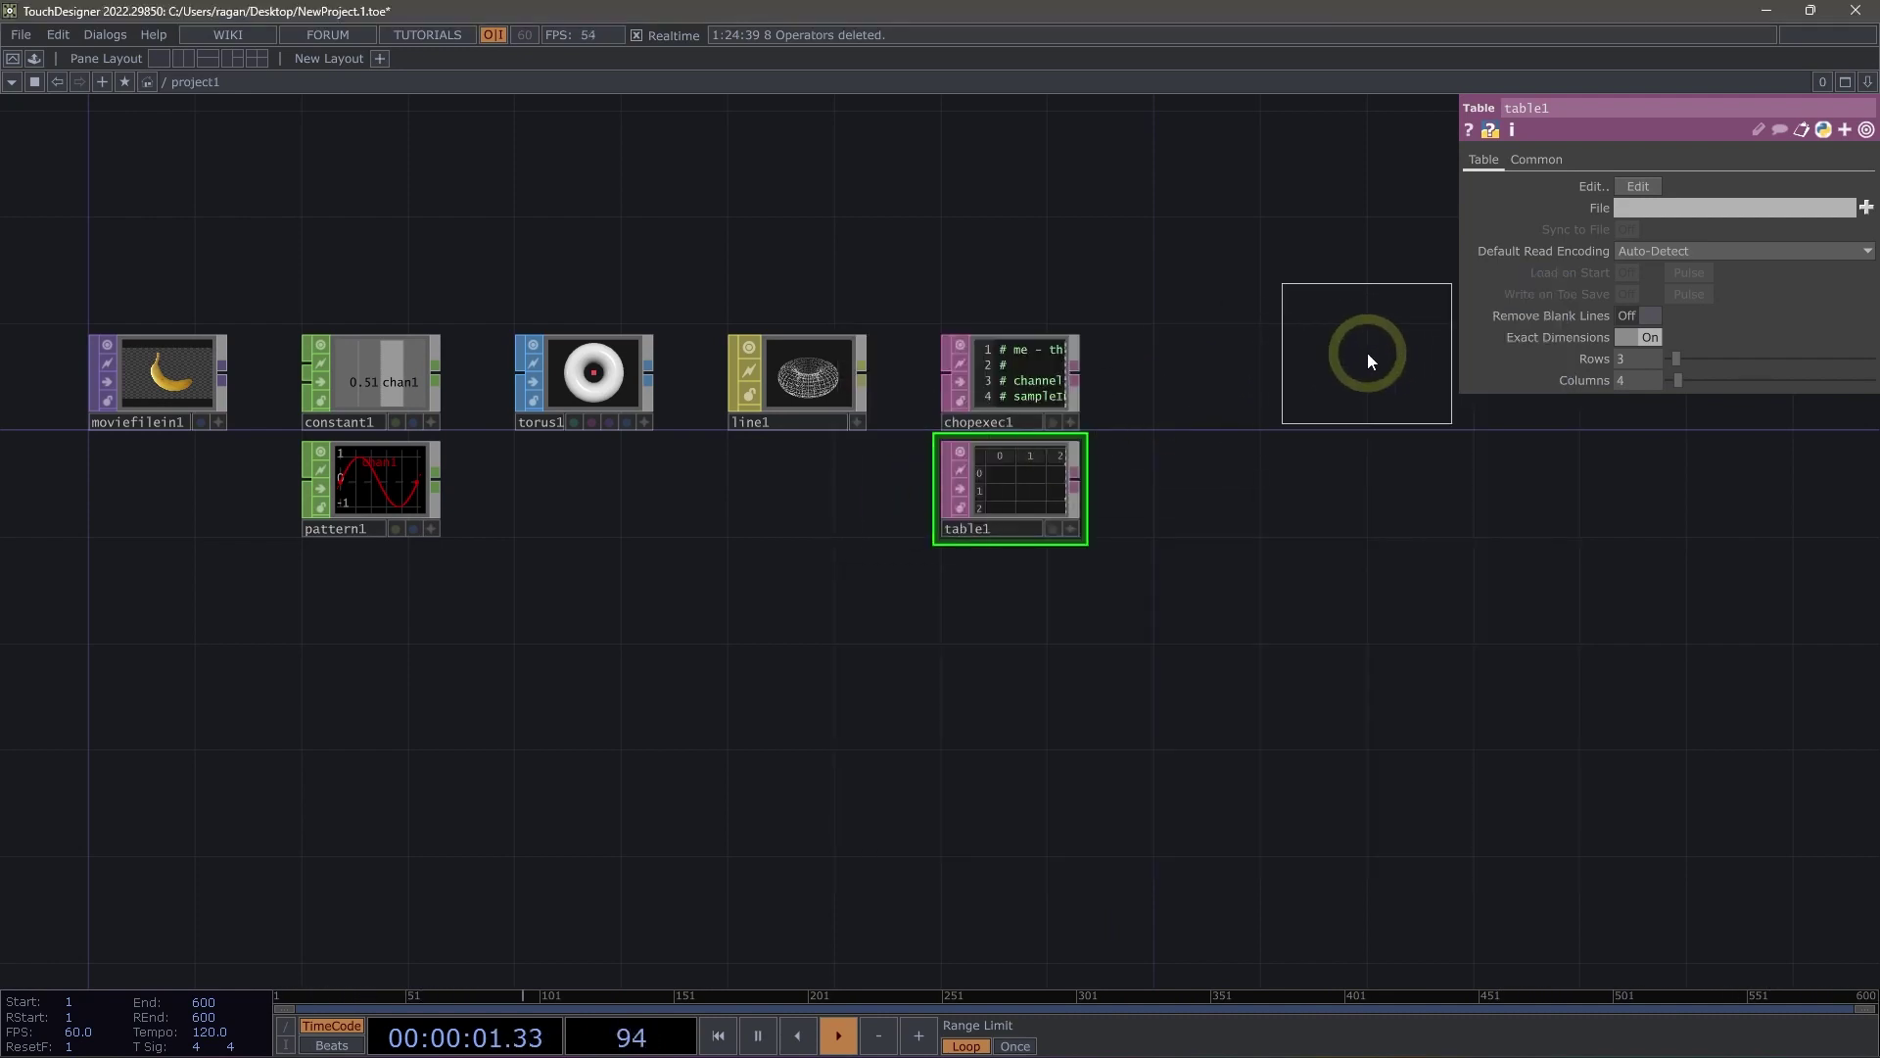
pyautogui.click(1391, 343)
# Step: Centre geo1 and zoom into it to see the torus1 inside
pyautogui.moveTo(1335, 496); pyautogui.dragTo(863, 568)
pyautogui.moveTo(962, 377); pyautogui.dragTo(938, 461)
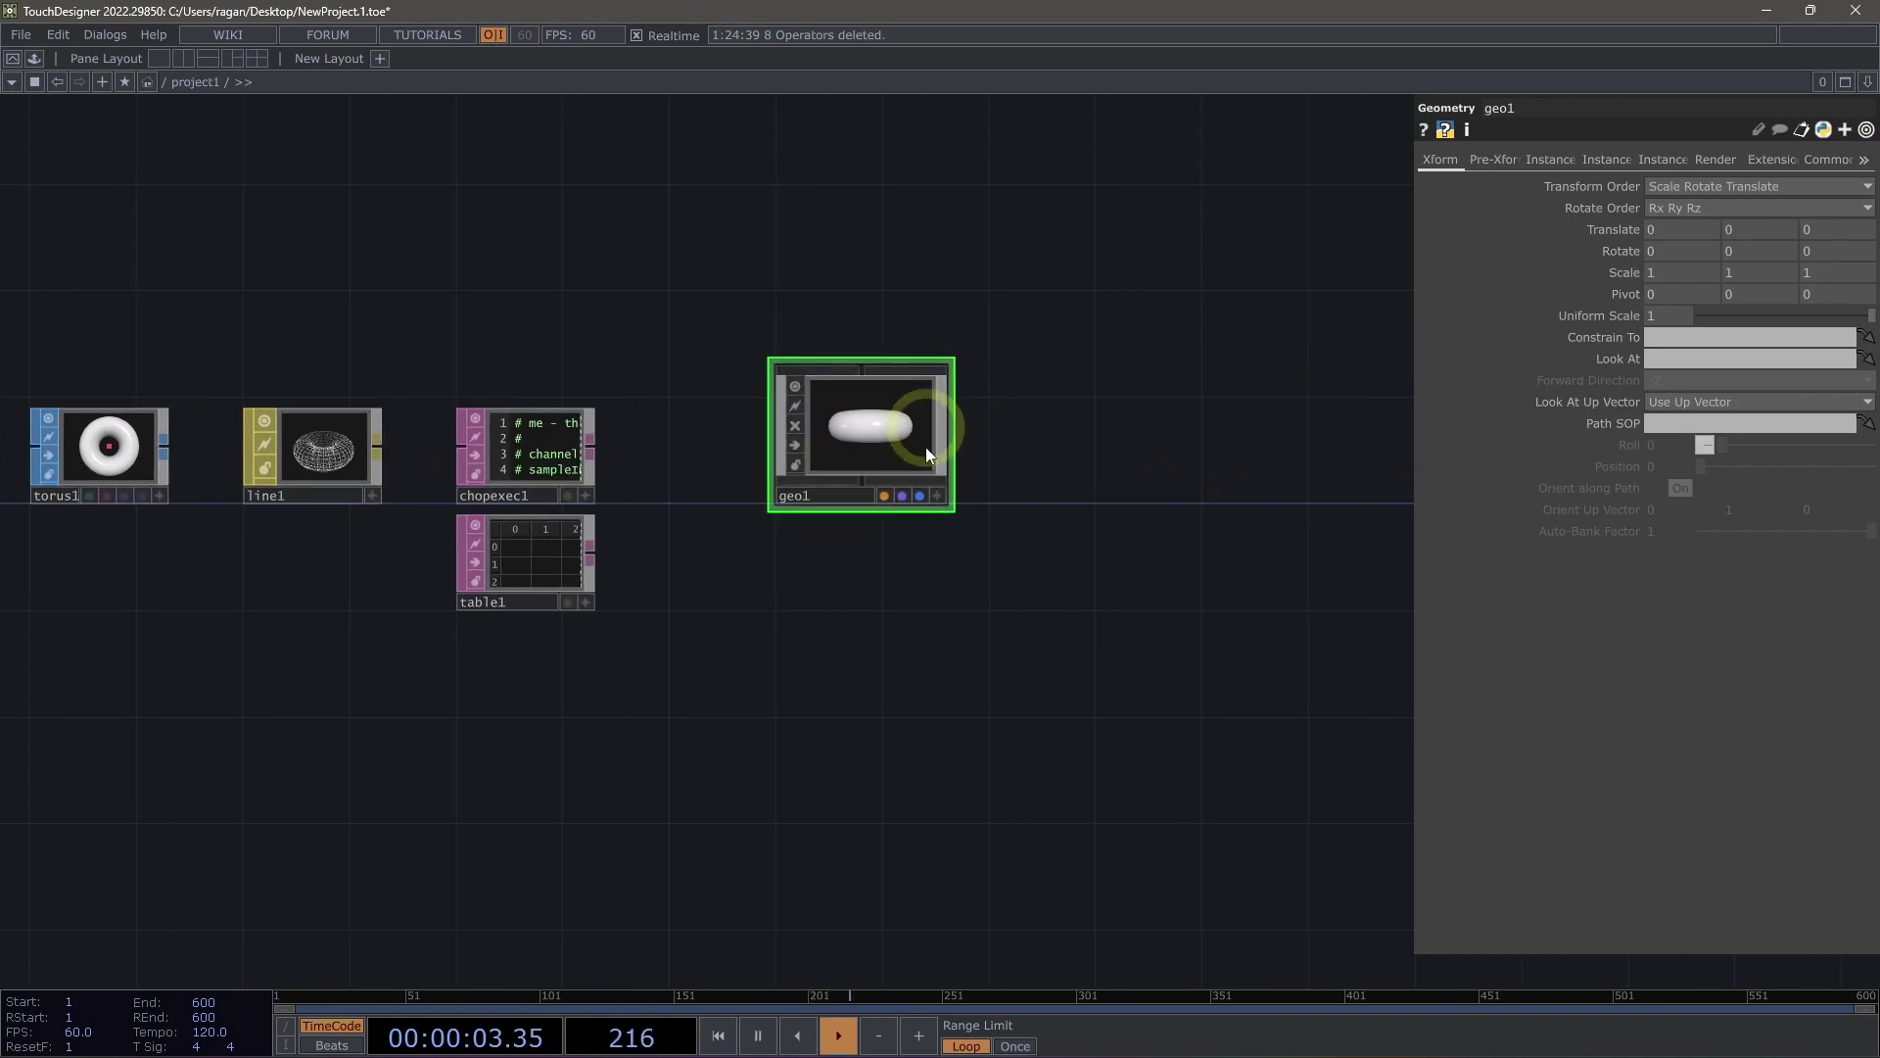
pyautogui.scroll(3, 882, 441)
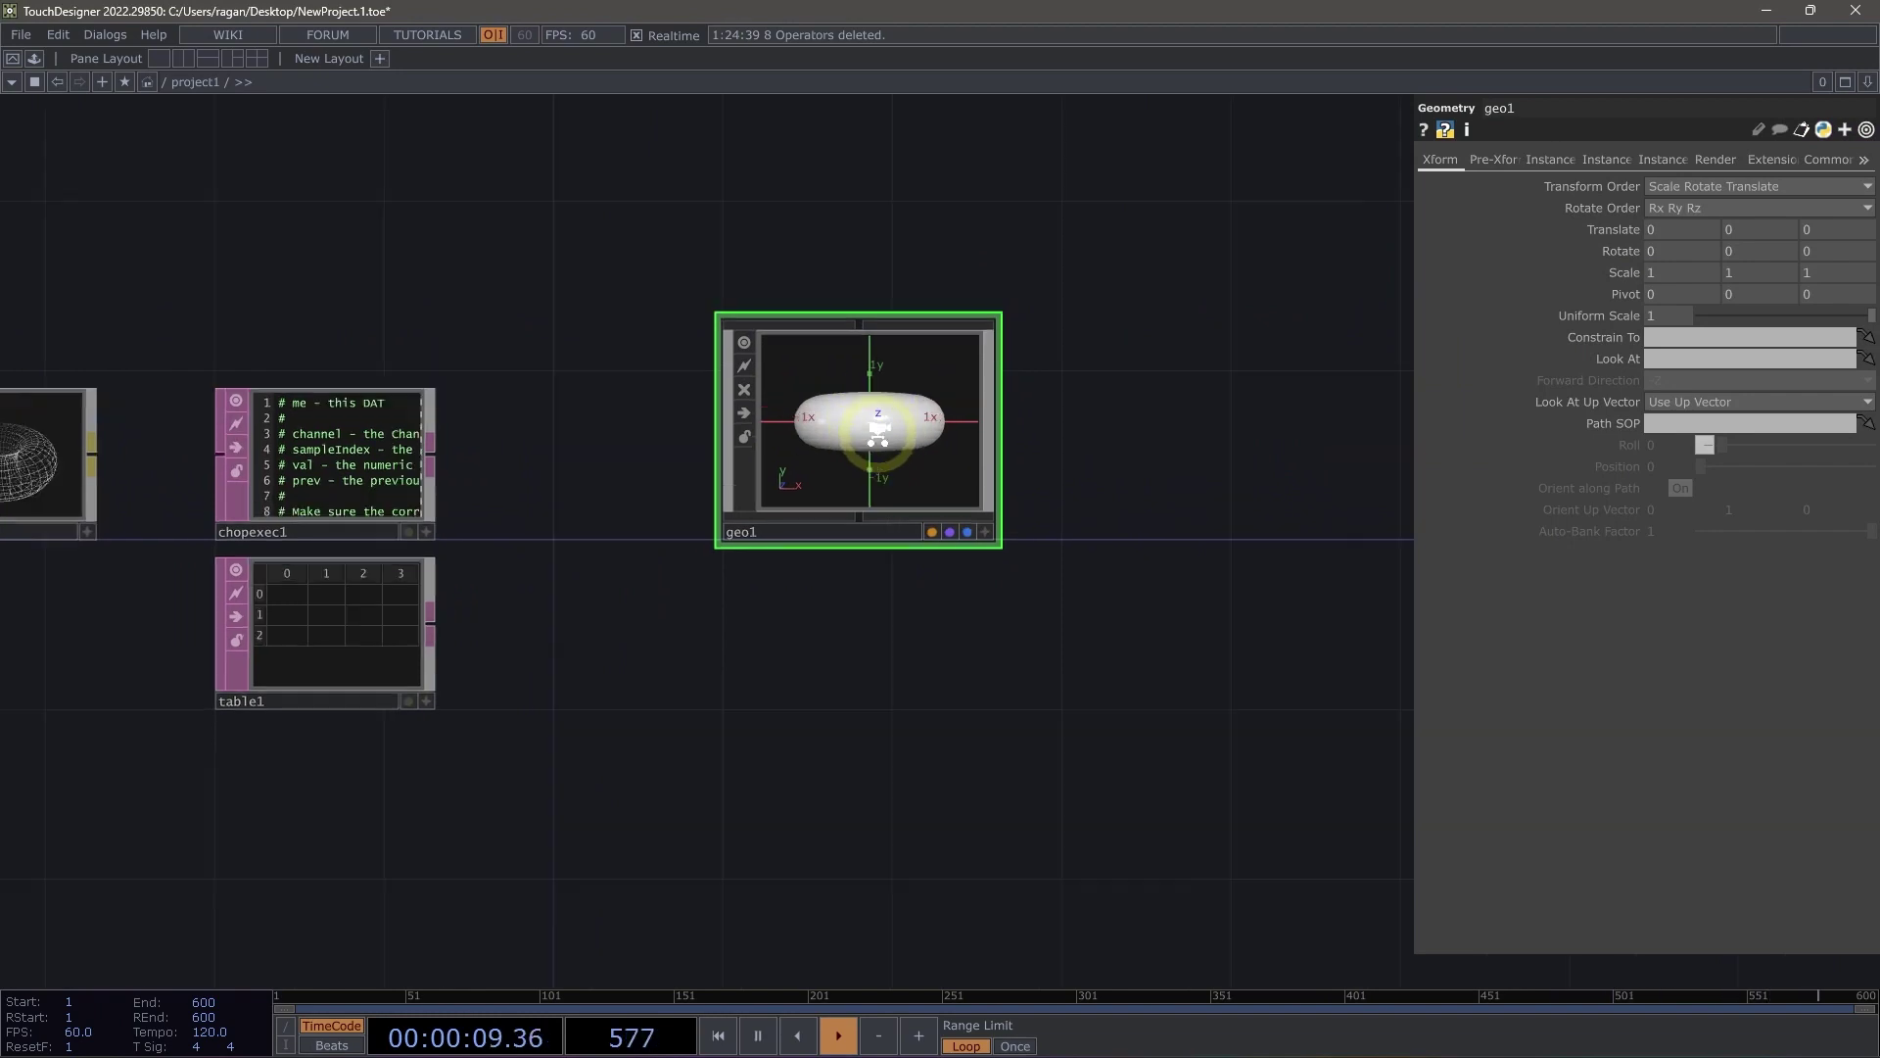
pyautogui.scroll(5, 879, 441)
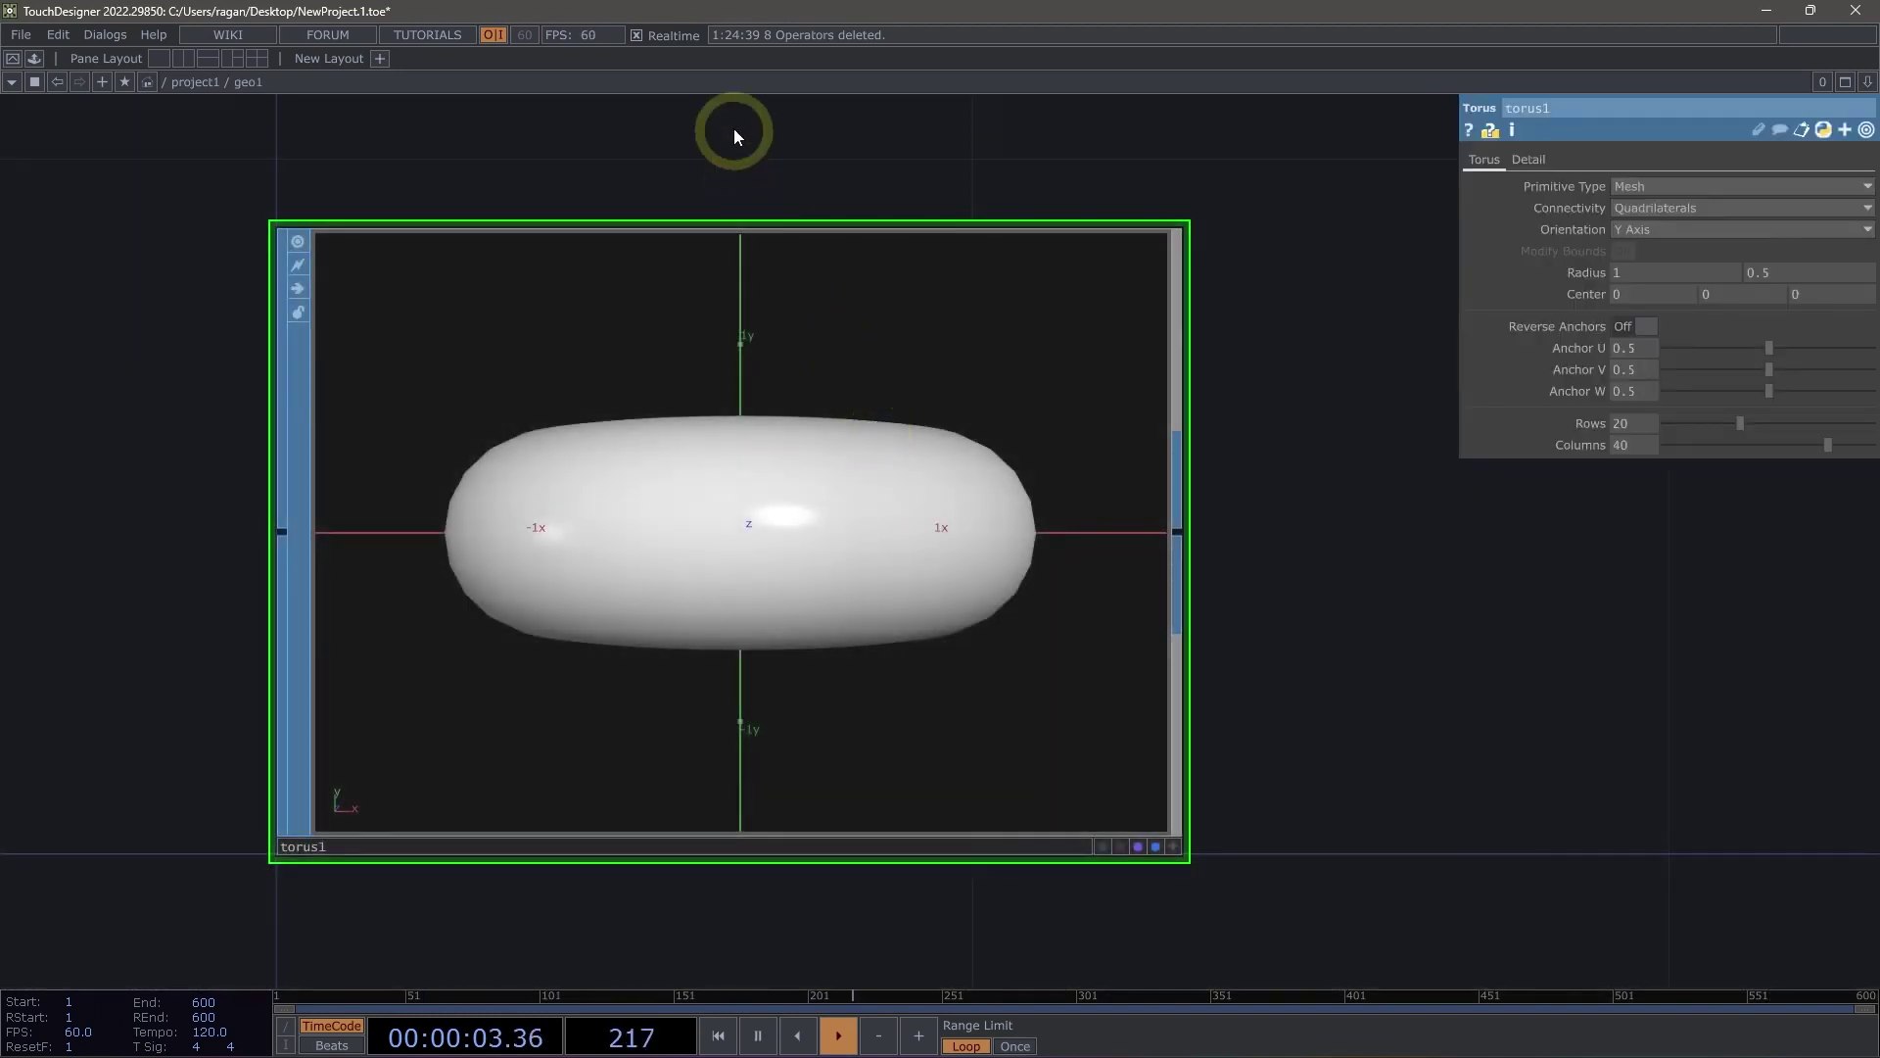
pyautogui.scroll(-5, 737, 136)
# Step: Return to project1, rotate geo1's torus preview, and reopen the operator list on COMPs
pyautogui.moveTo(878, 545); pyautogui.dragTo(638, 685)
pyautogui.scroll(-3, 637, 686)
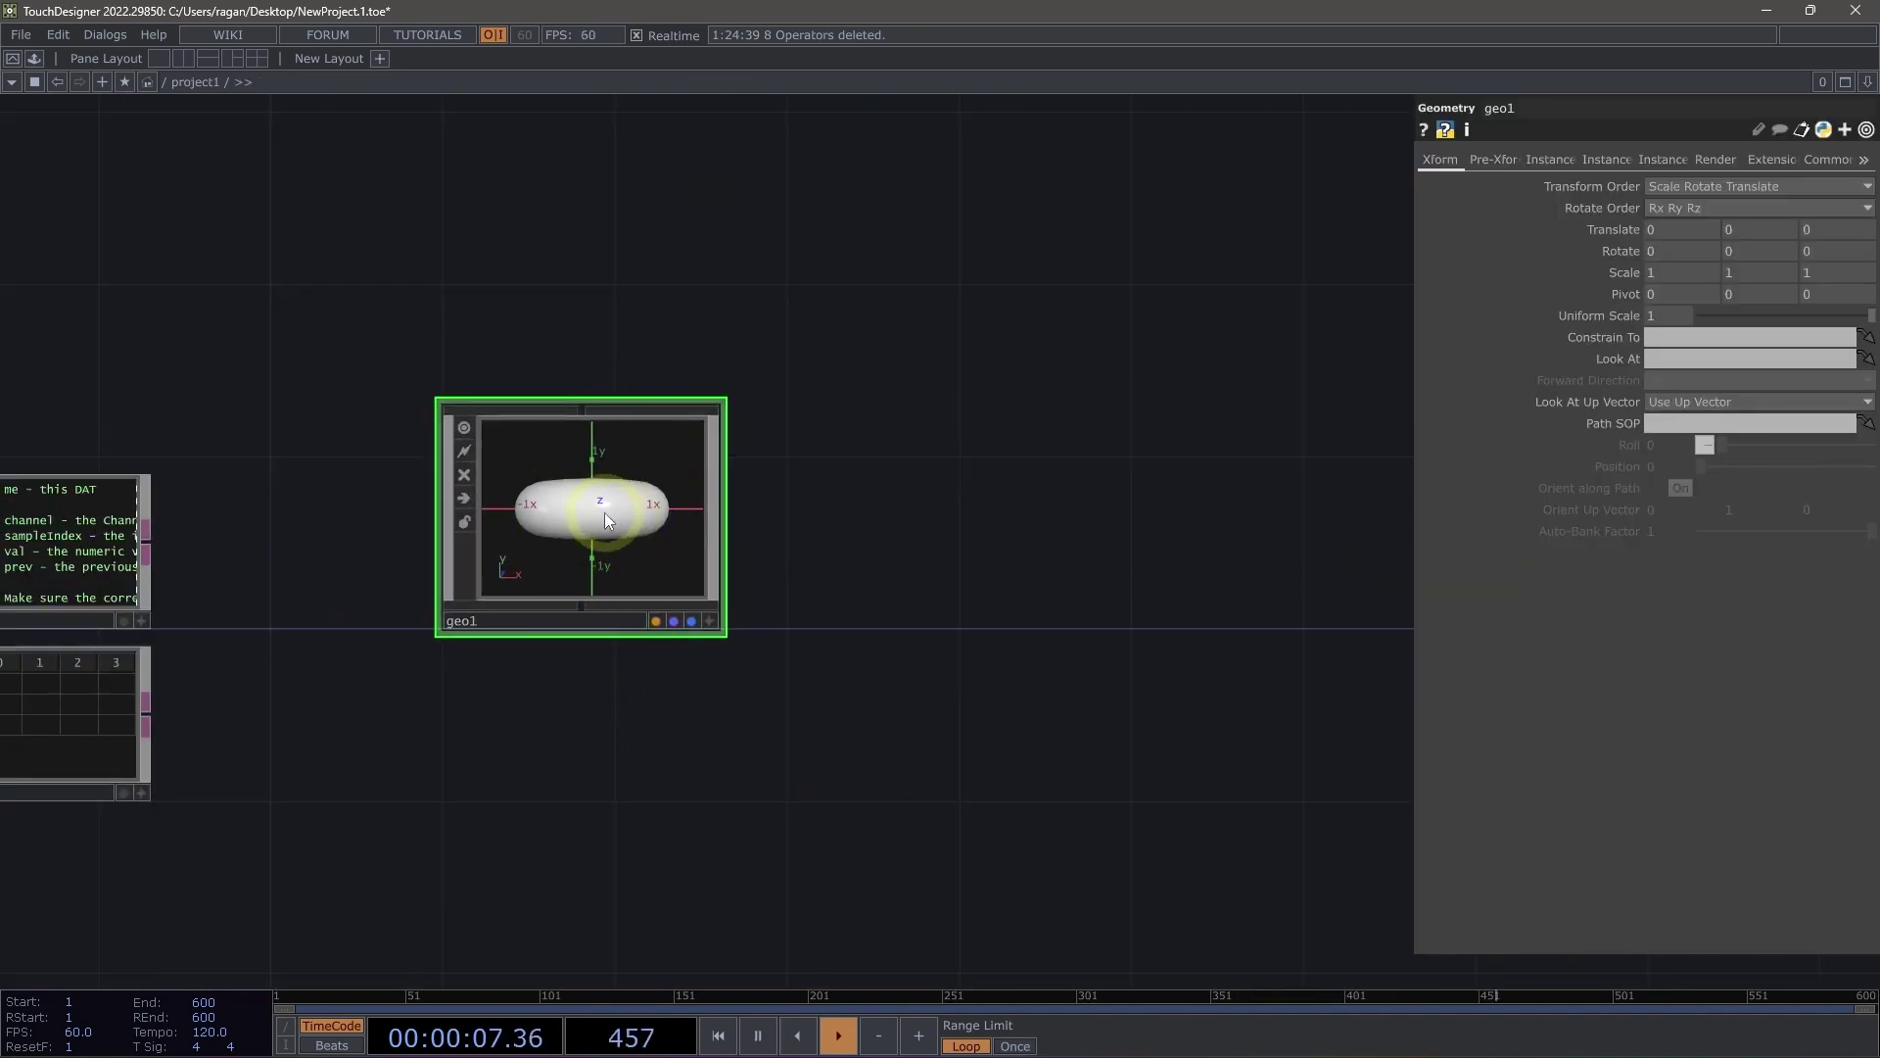
pyautogui.moveTo(606, 520); pyautogui.dragTo(583, 561)
pyautogui.press('Tab')
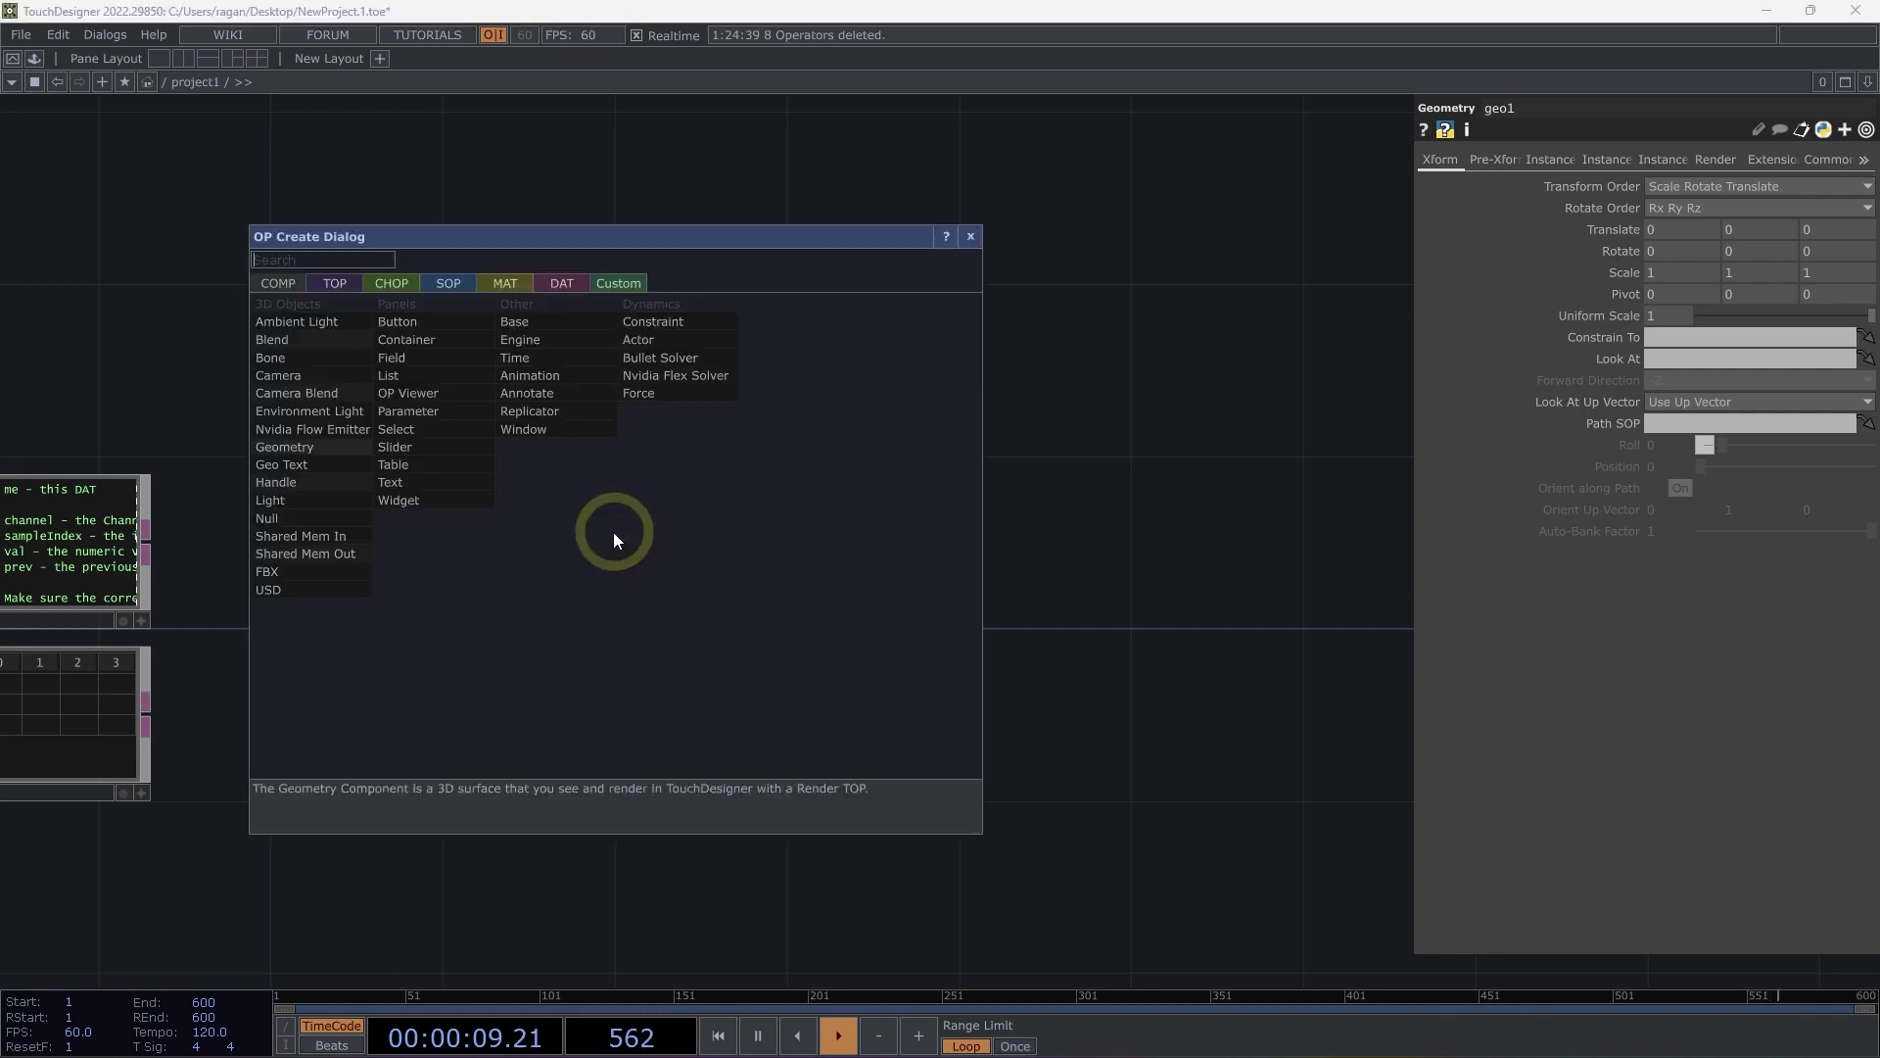
# Step: Add a Button COMP, button1, to the network just right of geo1
pyautogui.click(443, 320)
pyautogui.click(938, 505)
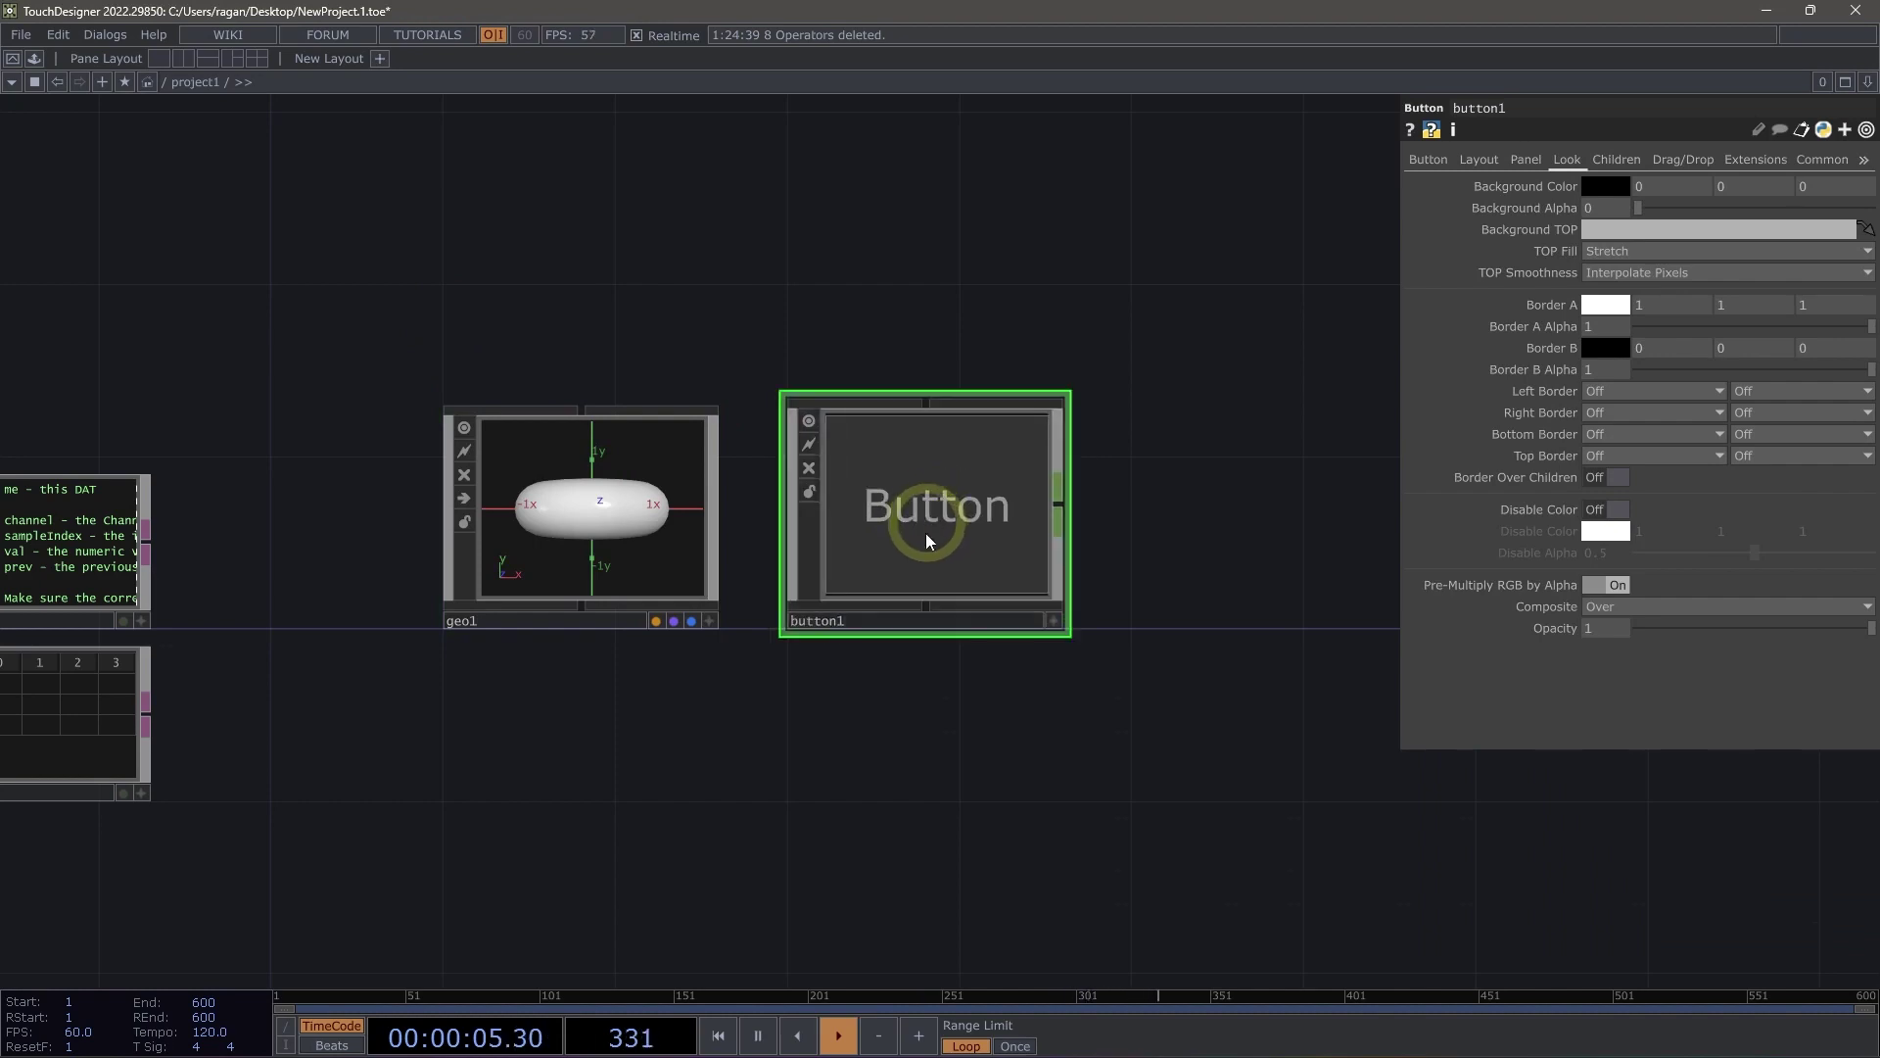
pyautogui.moveTo(938, 590); pyautogui.dragTo(743, 607)
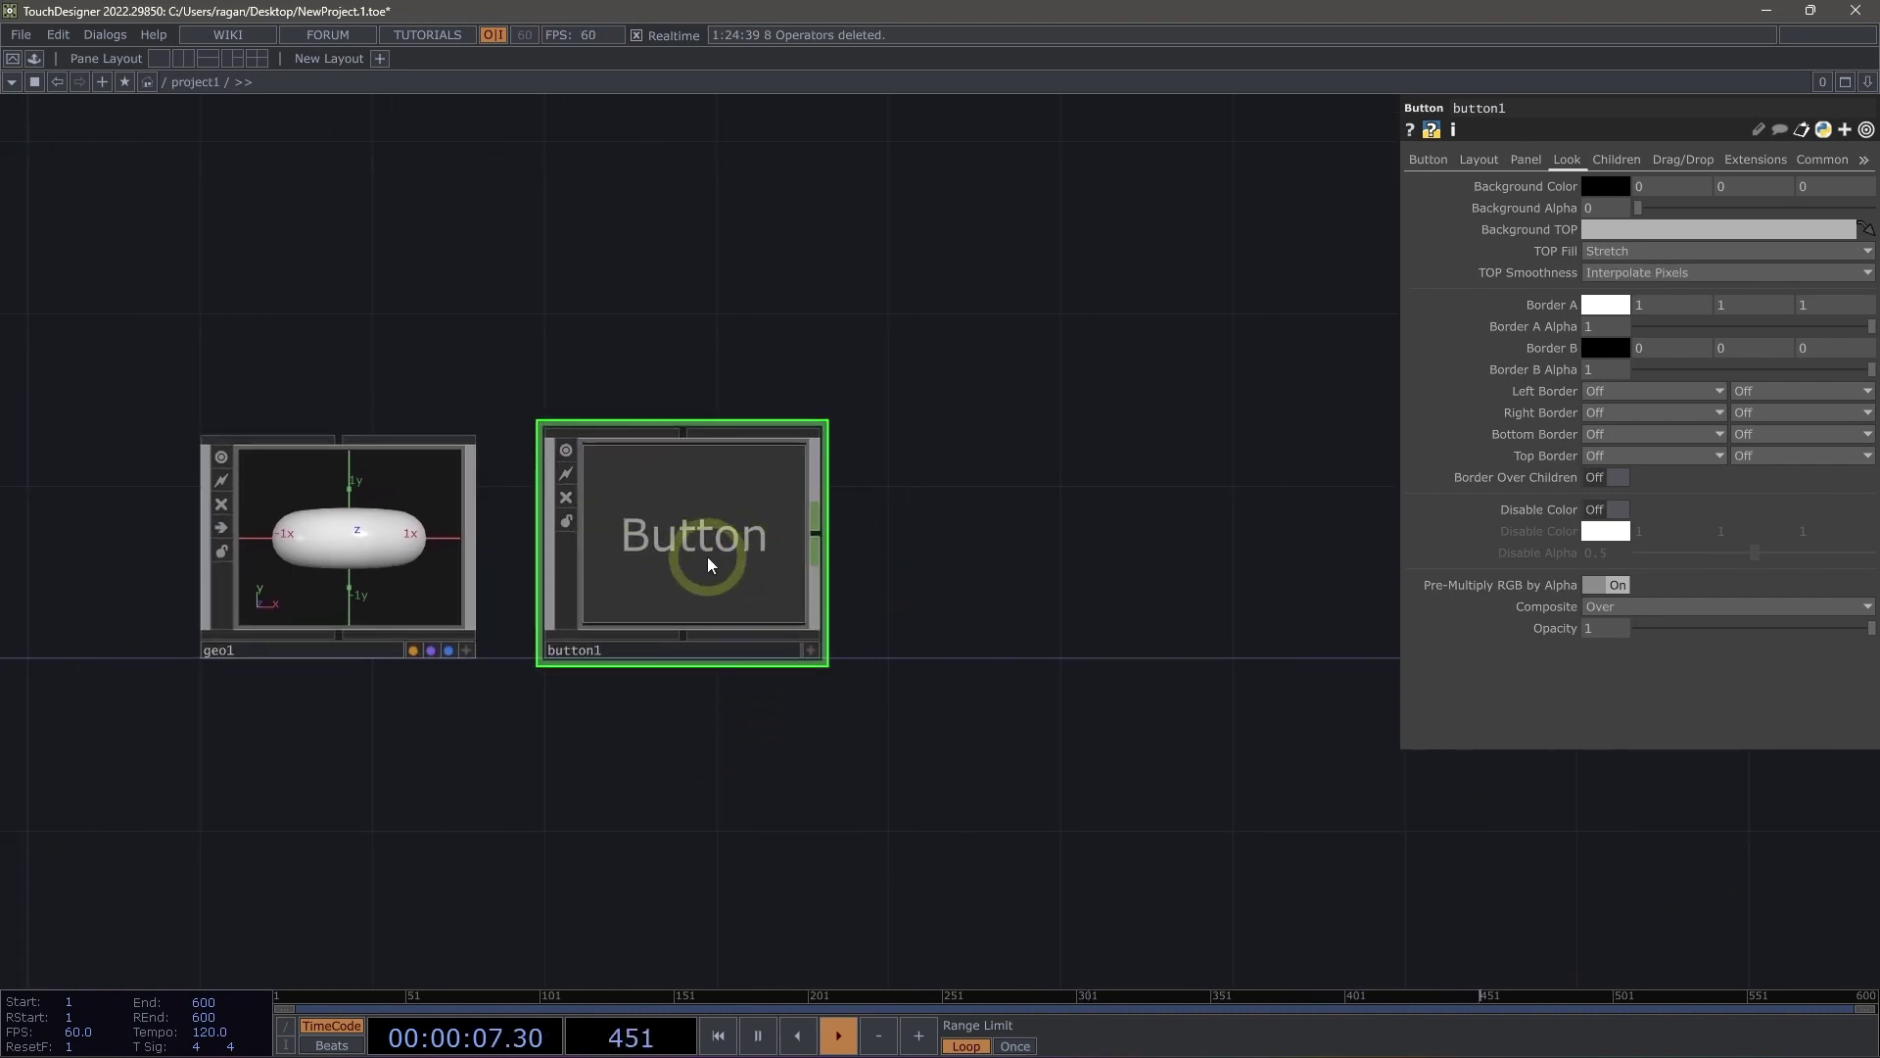
pyautogui.scroll(5, 707, 556)
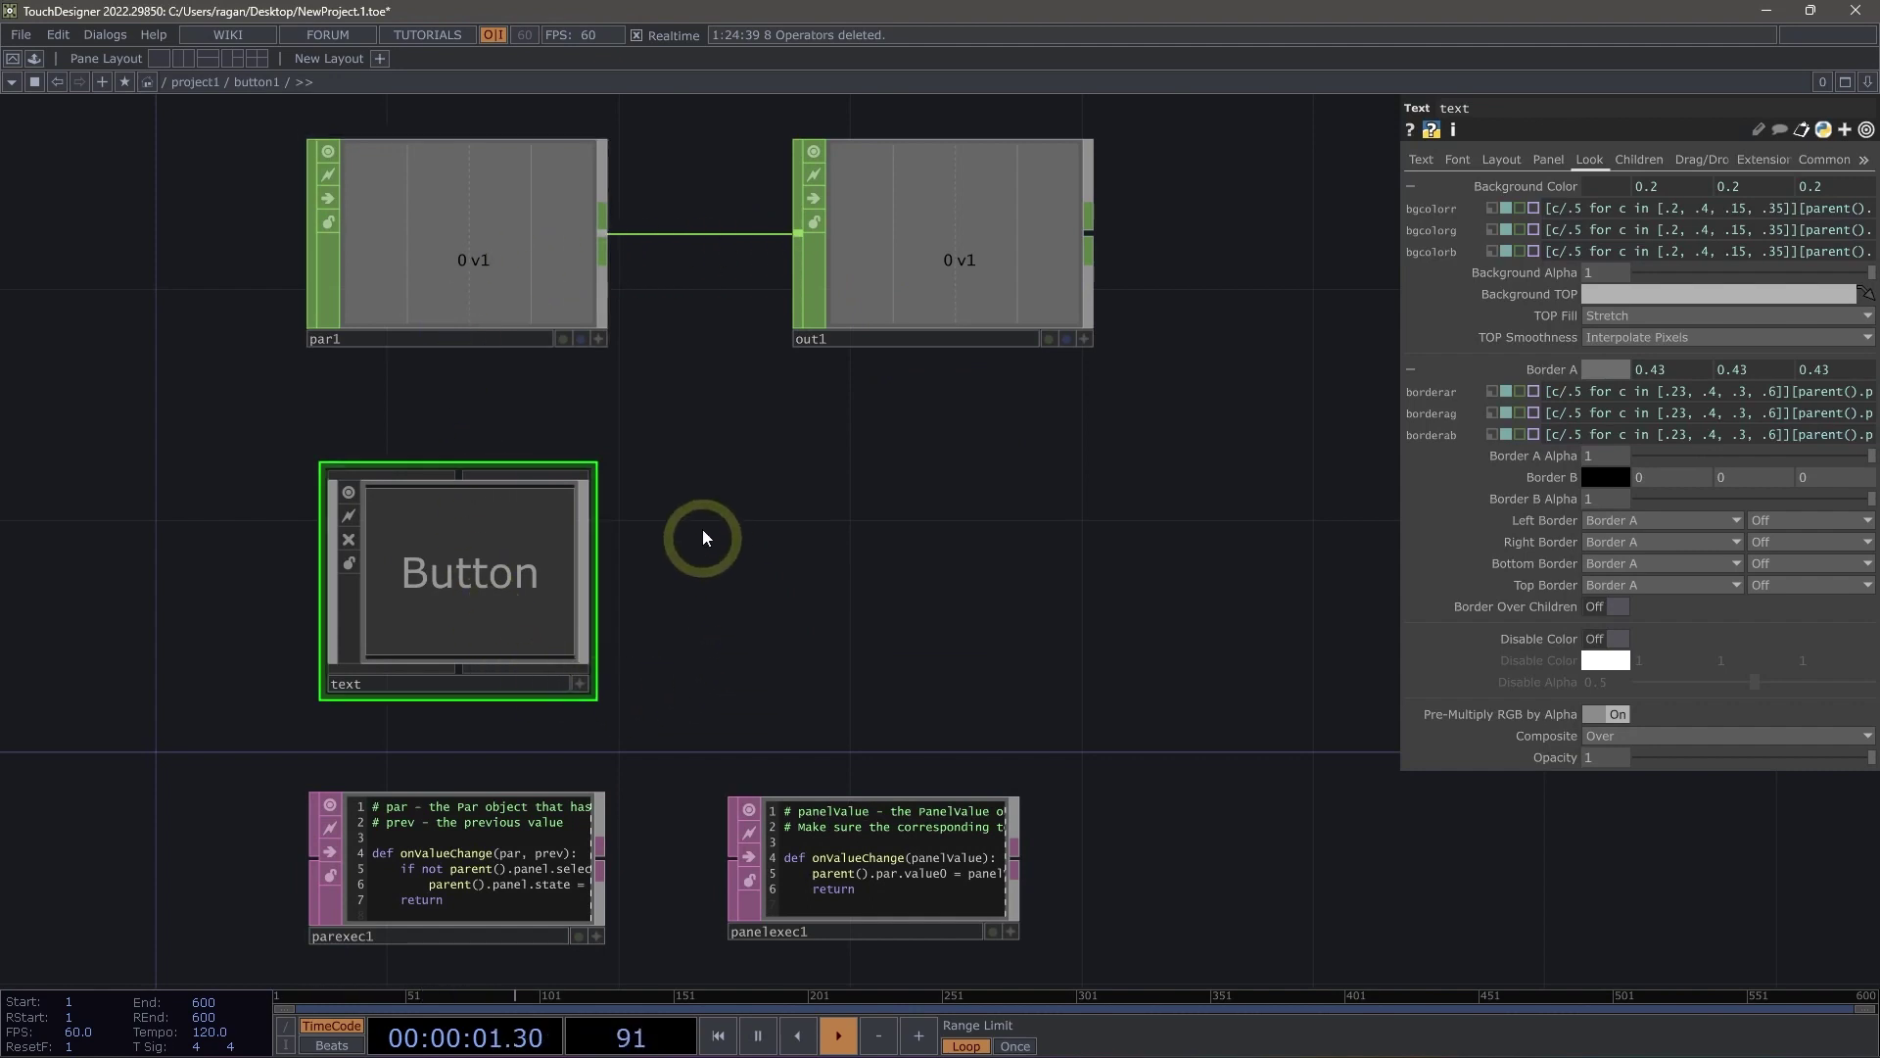
pyautogui.scroll(-5, 630, 440)
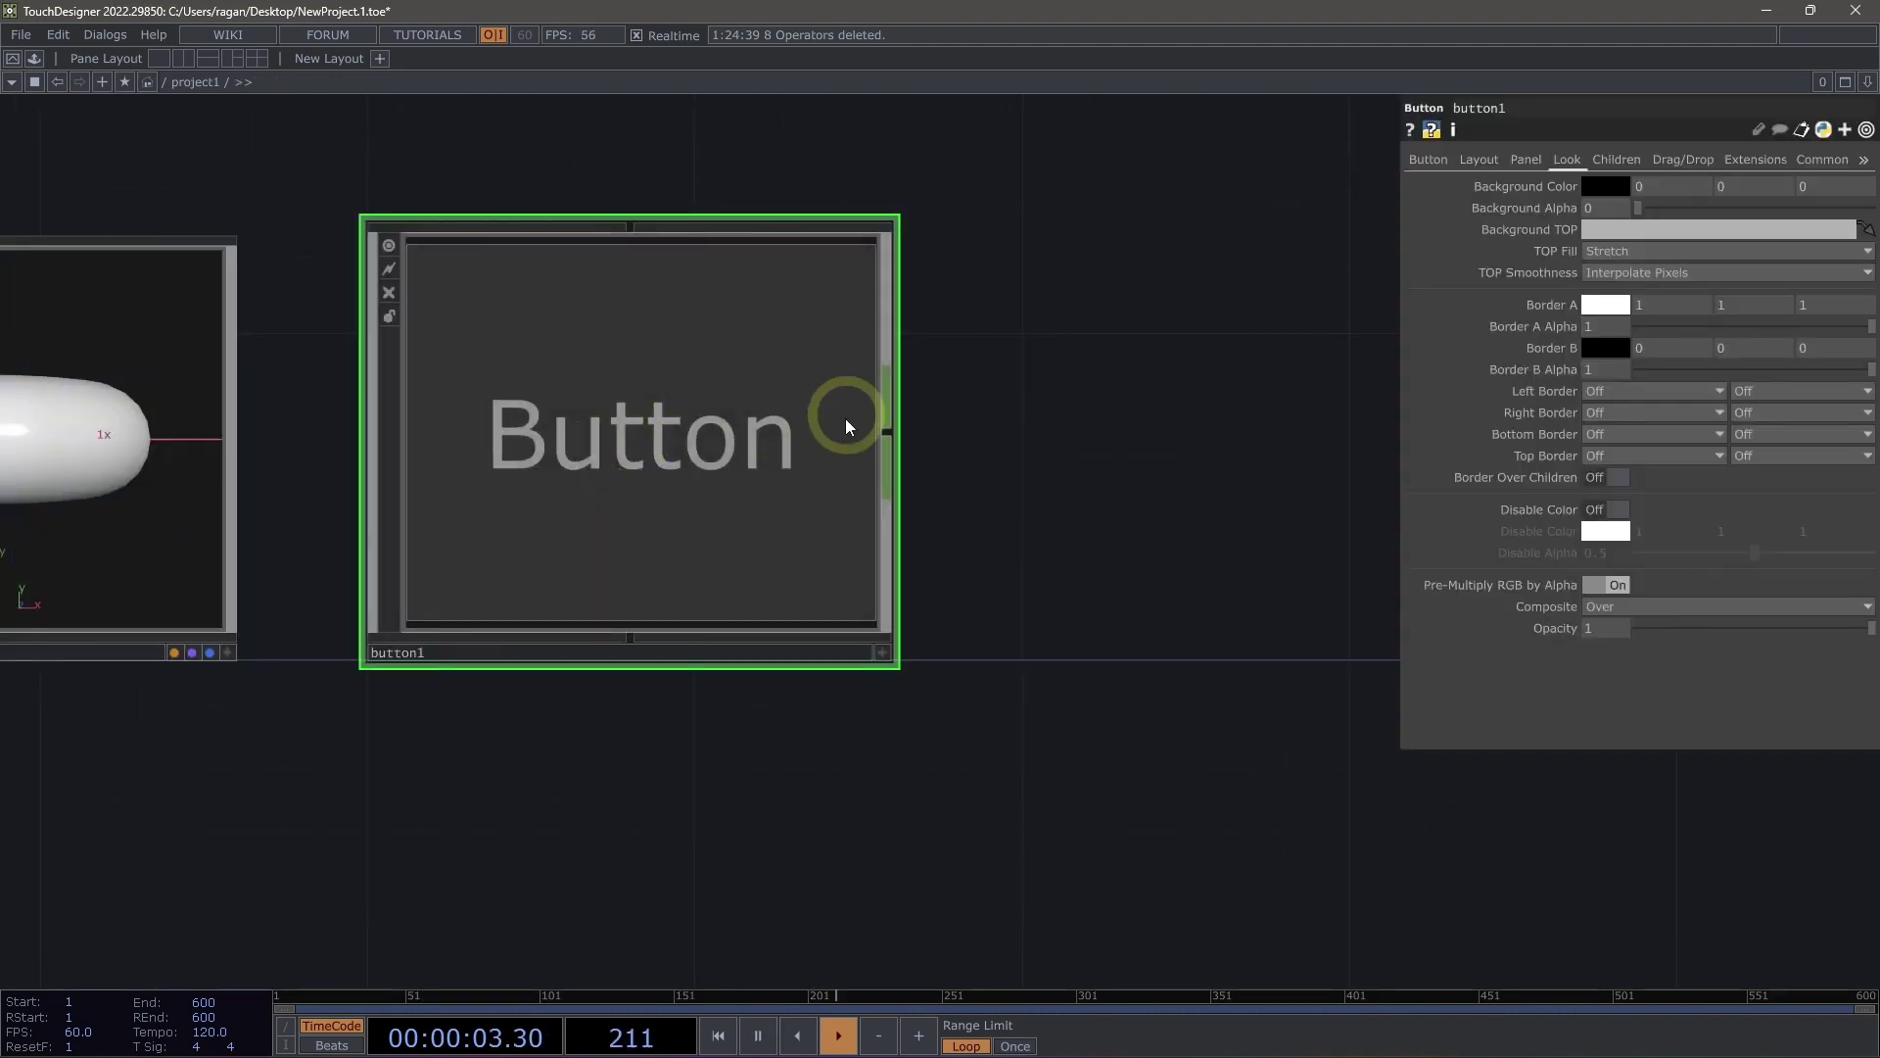
pyautogui.scroll(-3, 1078, 481)
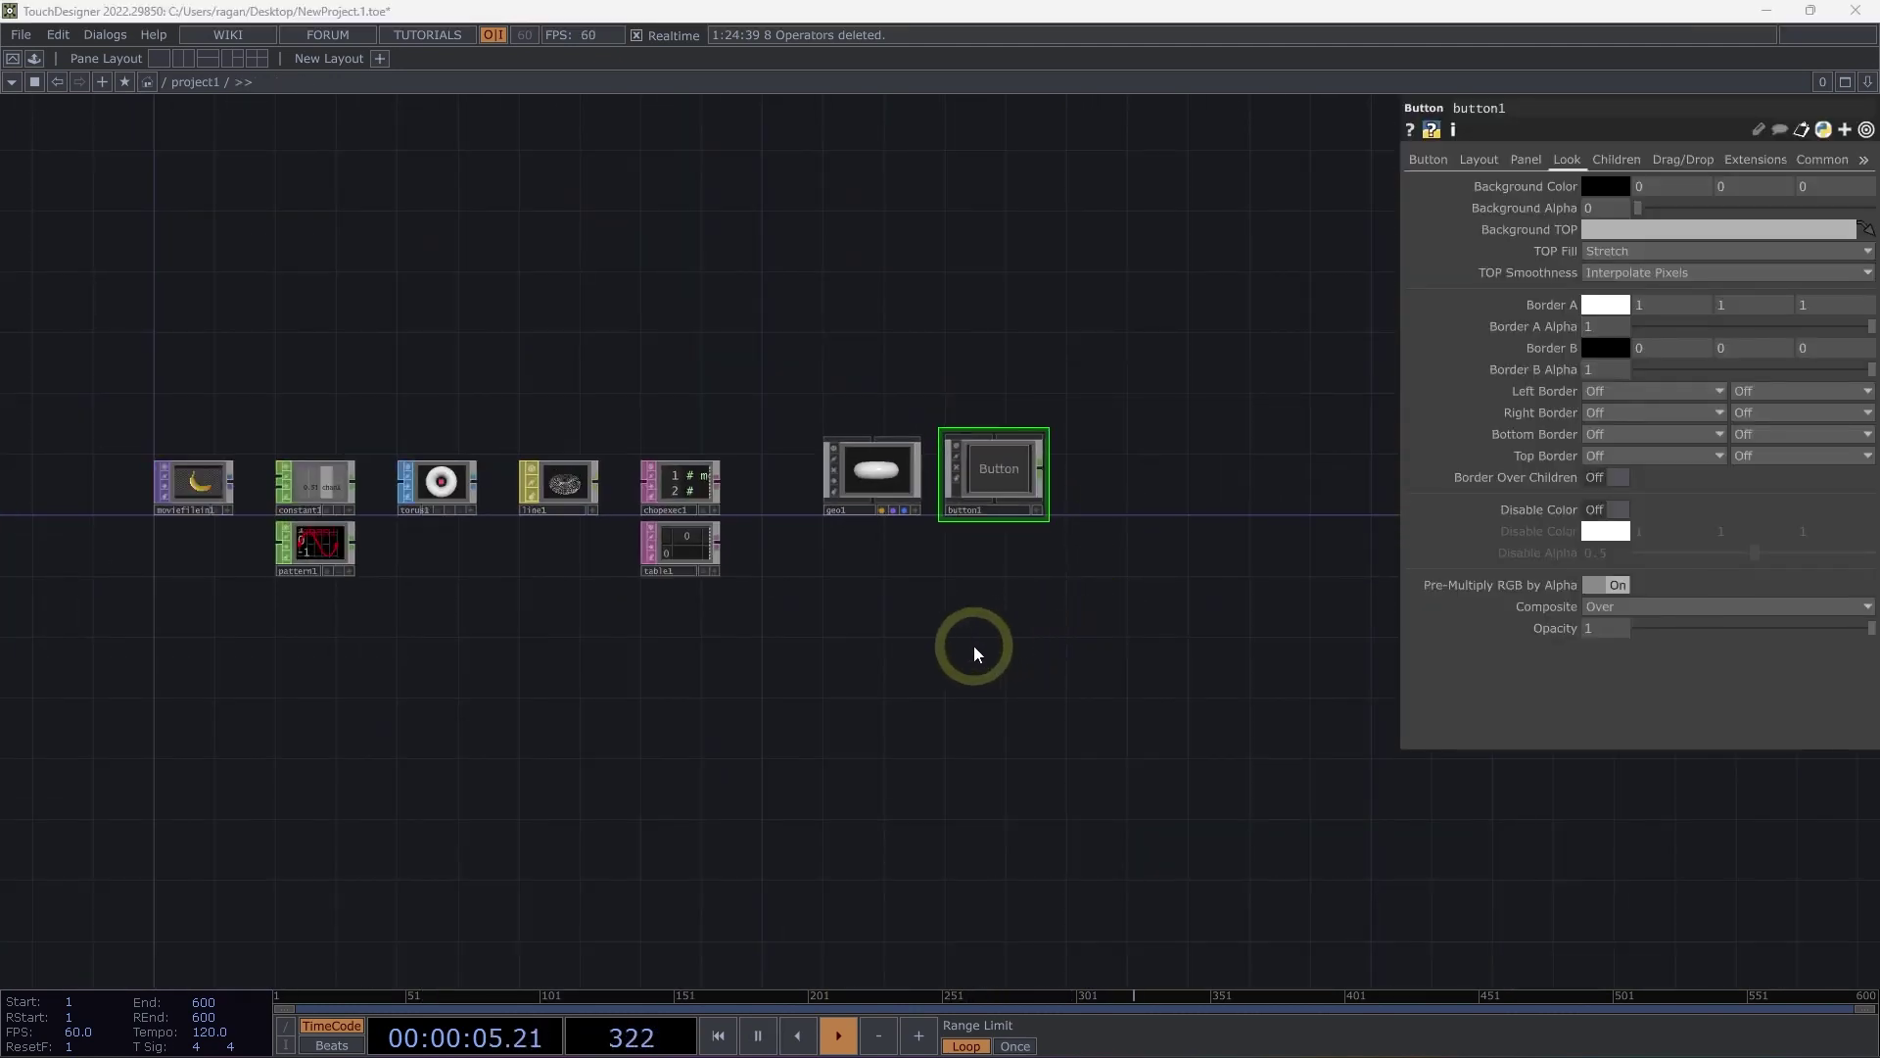
# Step: Pick Circle from the TOP operators so it is ready to place
pyautogui.press('Tab')
pyautogui.press('Tab')
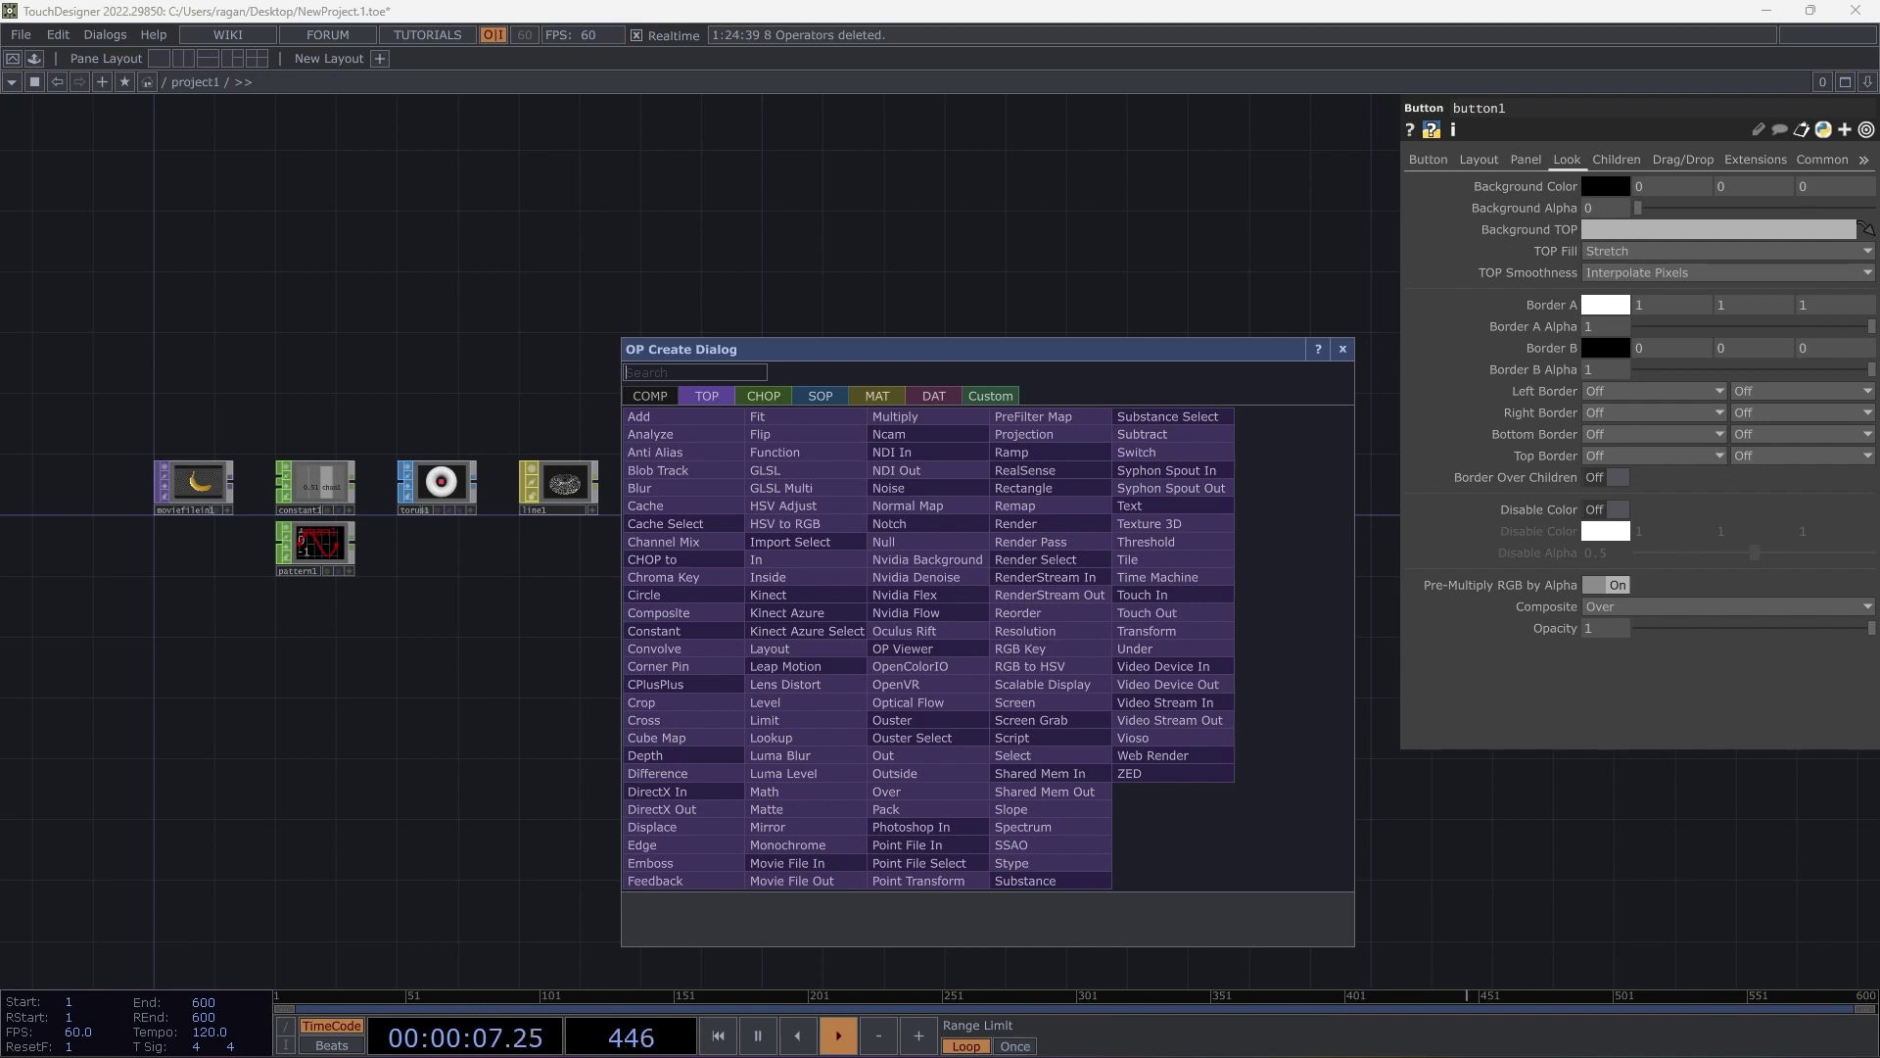
pyautogui.click(684, 594)
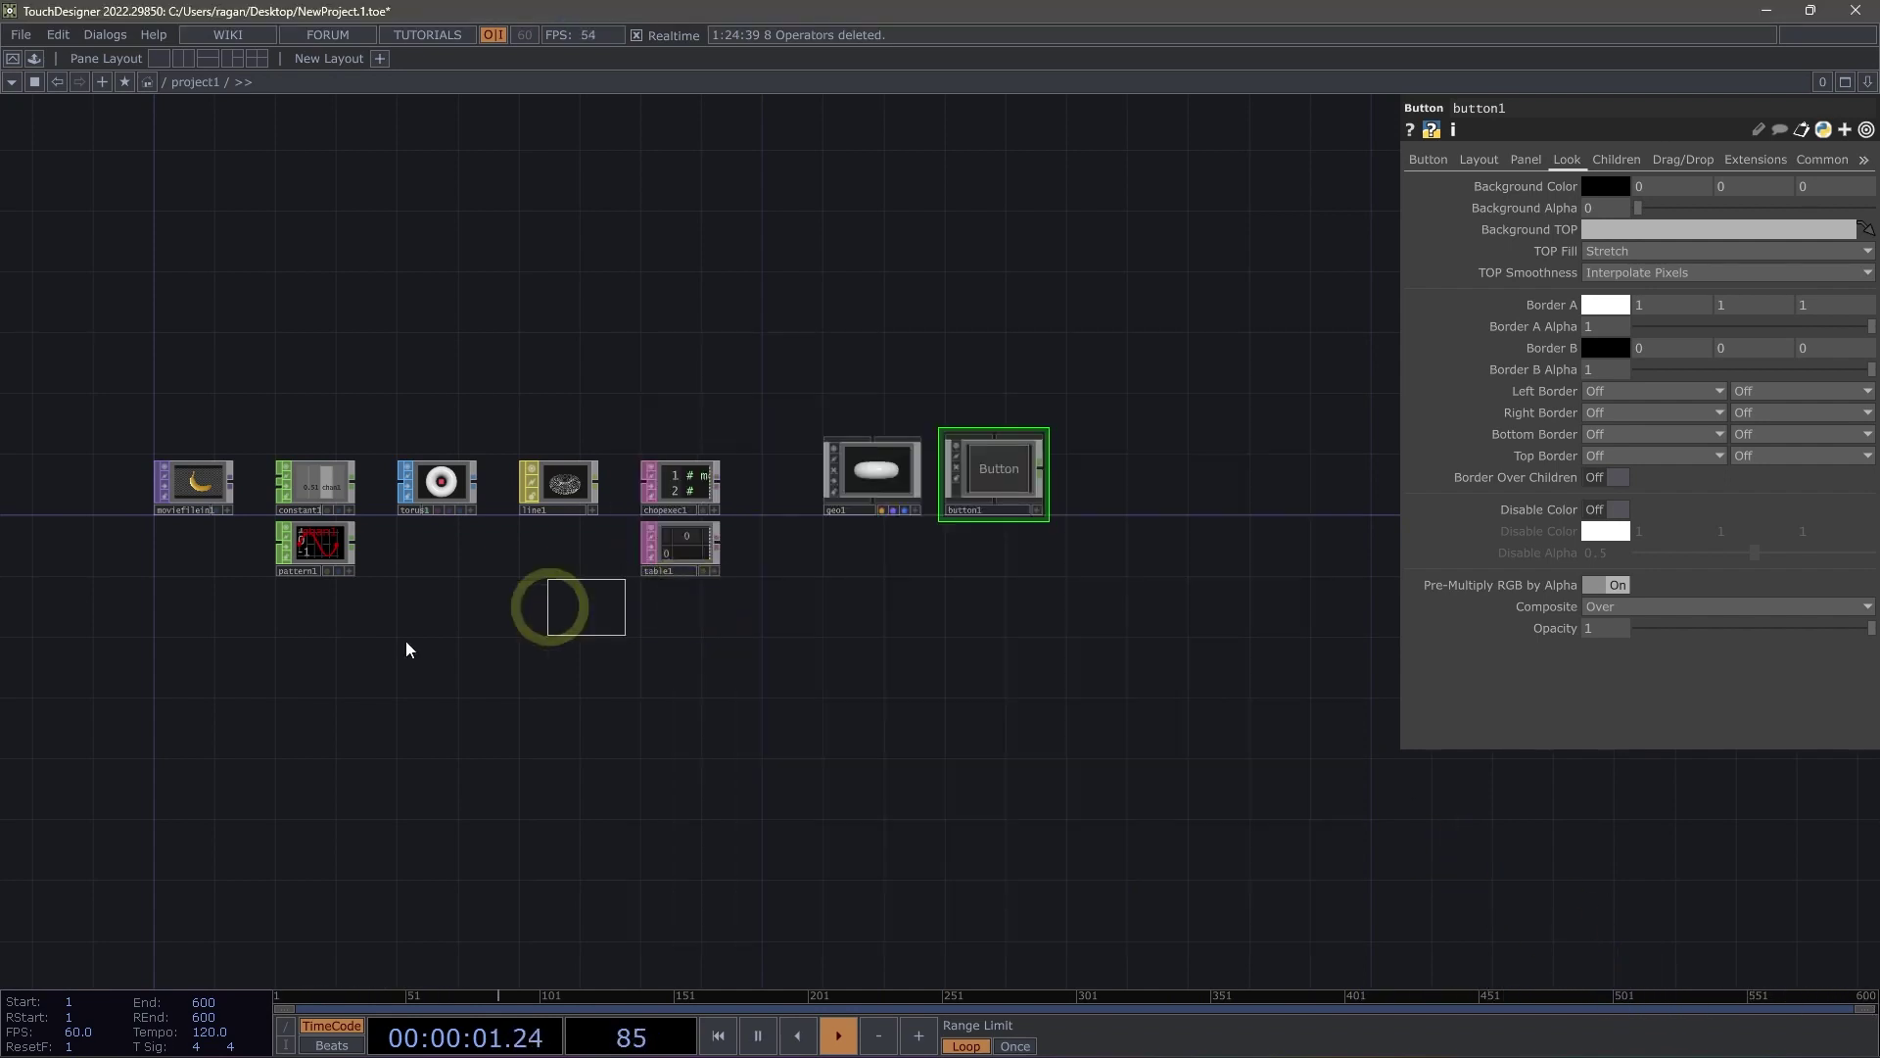
# Step: Drop circle1 into the network at the lower left
pyautogui.click(187, 791)
pyautogui.scroll(6, 172, 869)
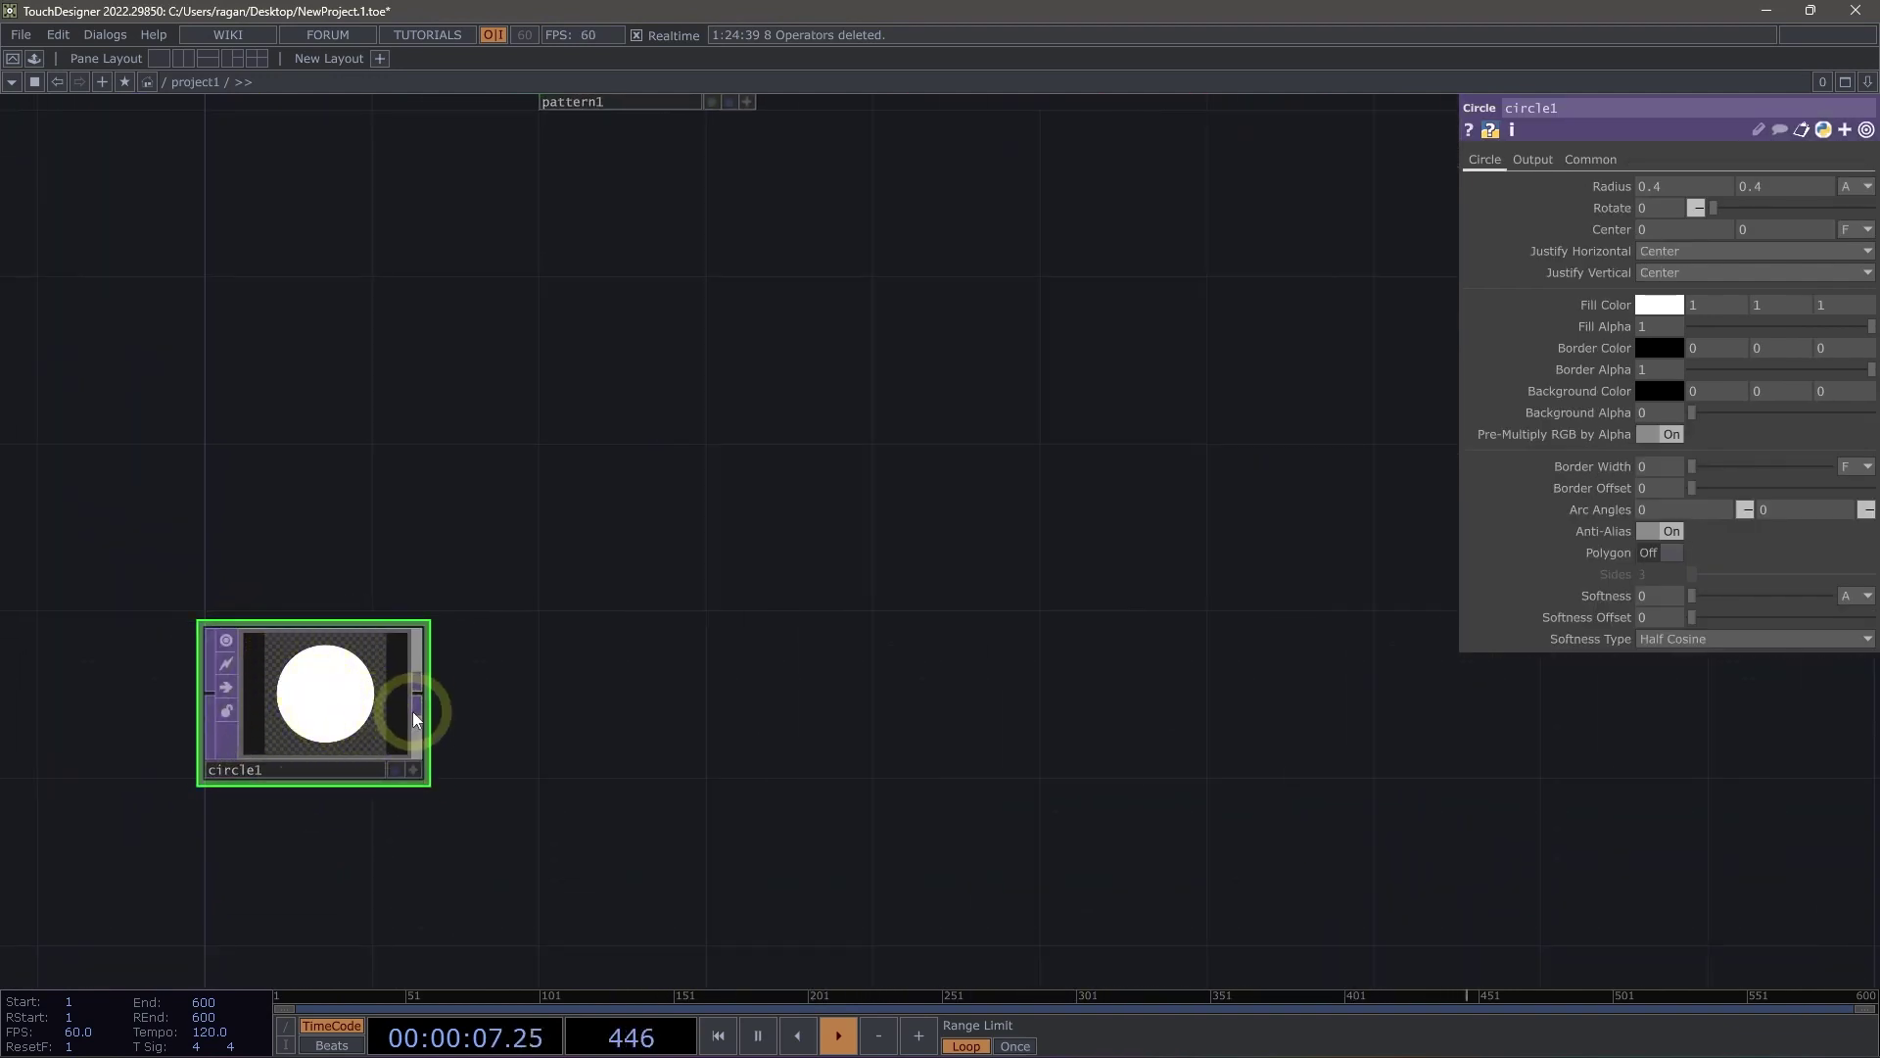
pyautogui.moveTo(472, 729); pyautogui.dragTo(419, 562)
# Step: Add an Edge TOP, edge1, right of circle1 and wire circle1 into it
pyautogui.doubleClick(541, 597)
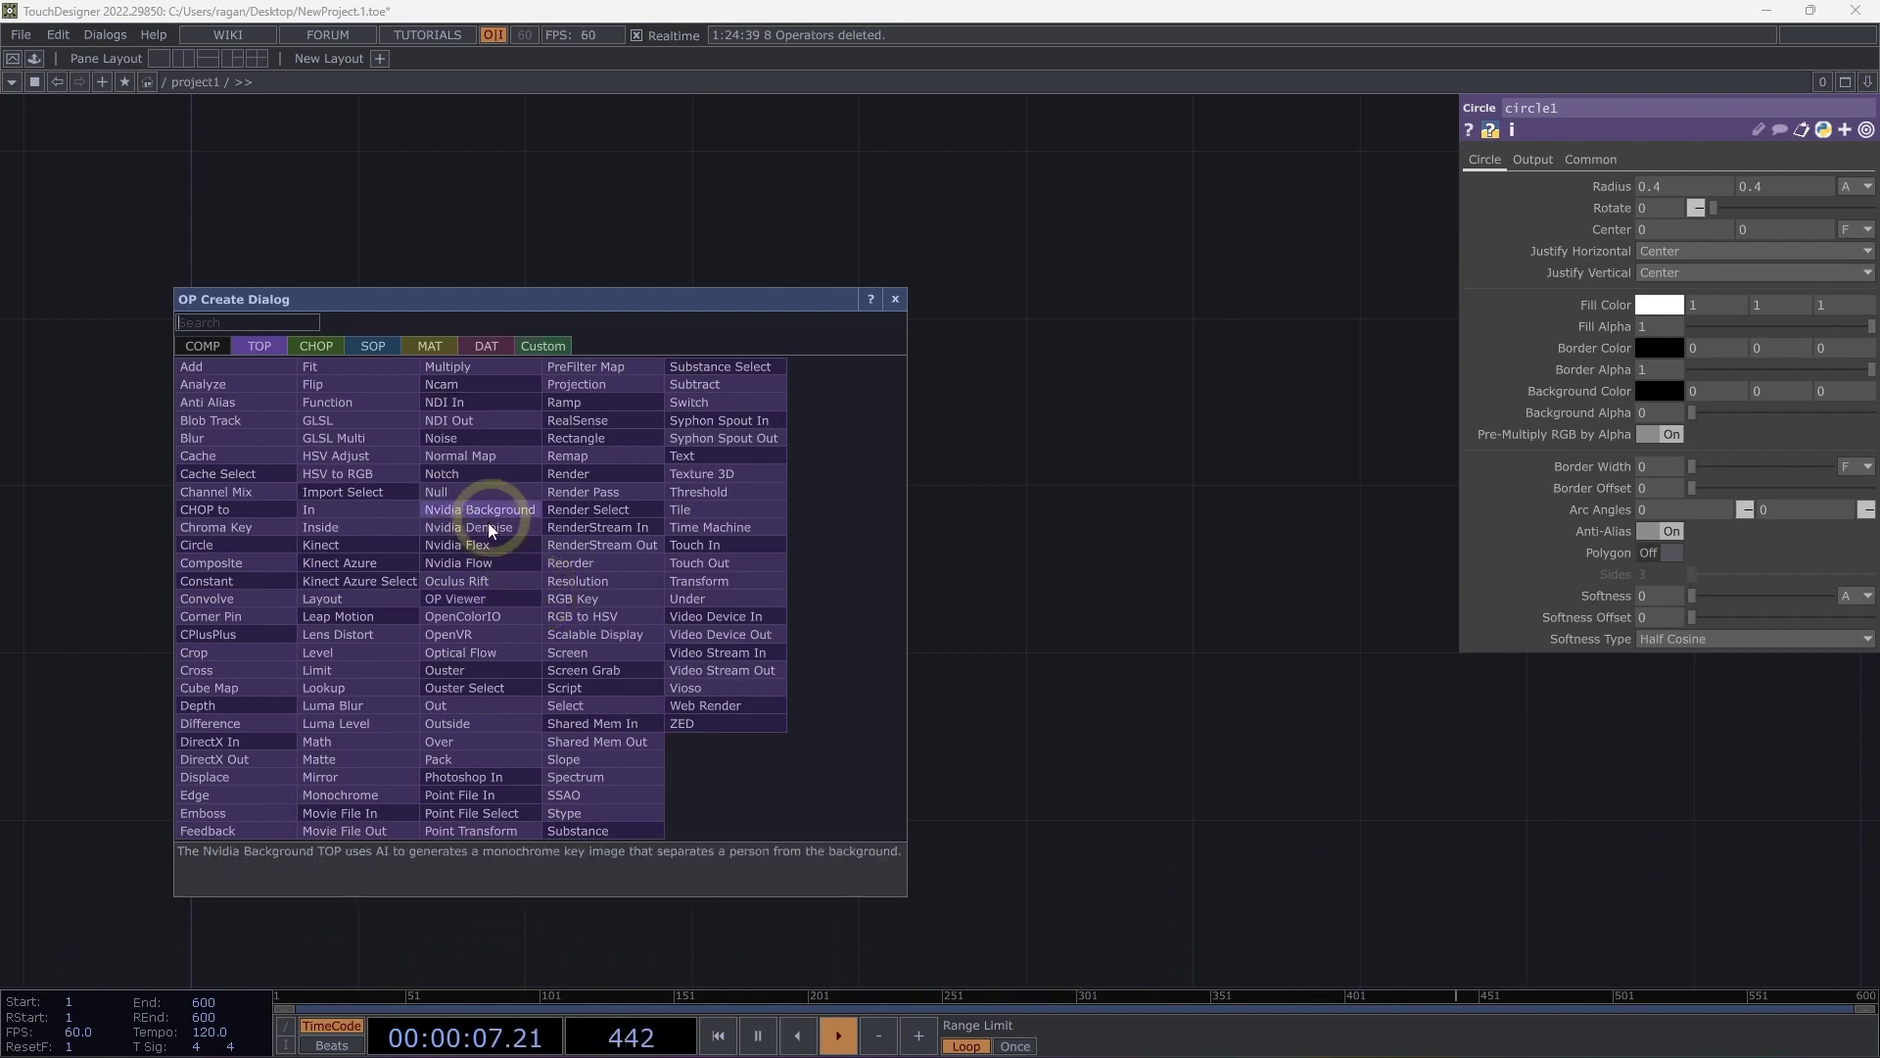
pyautogui.click(251, 792)
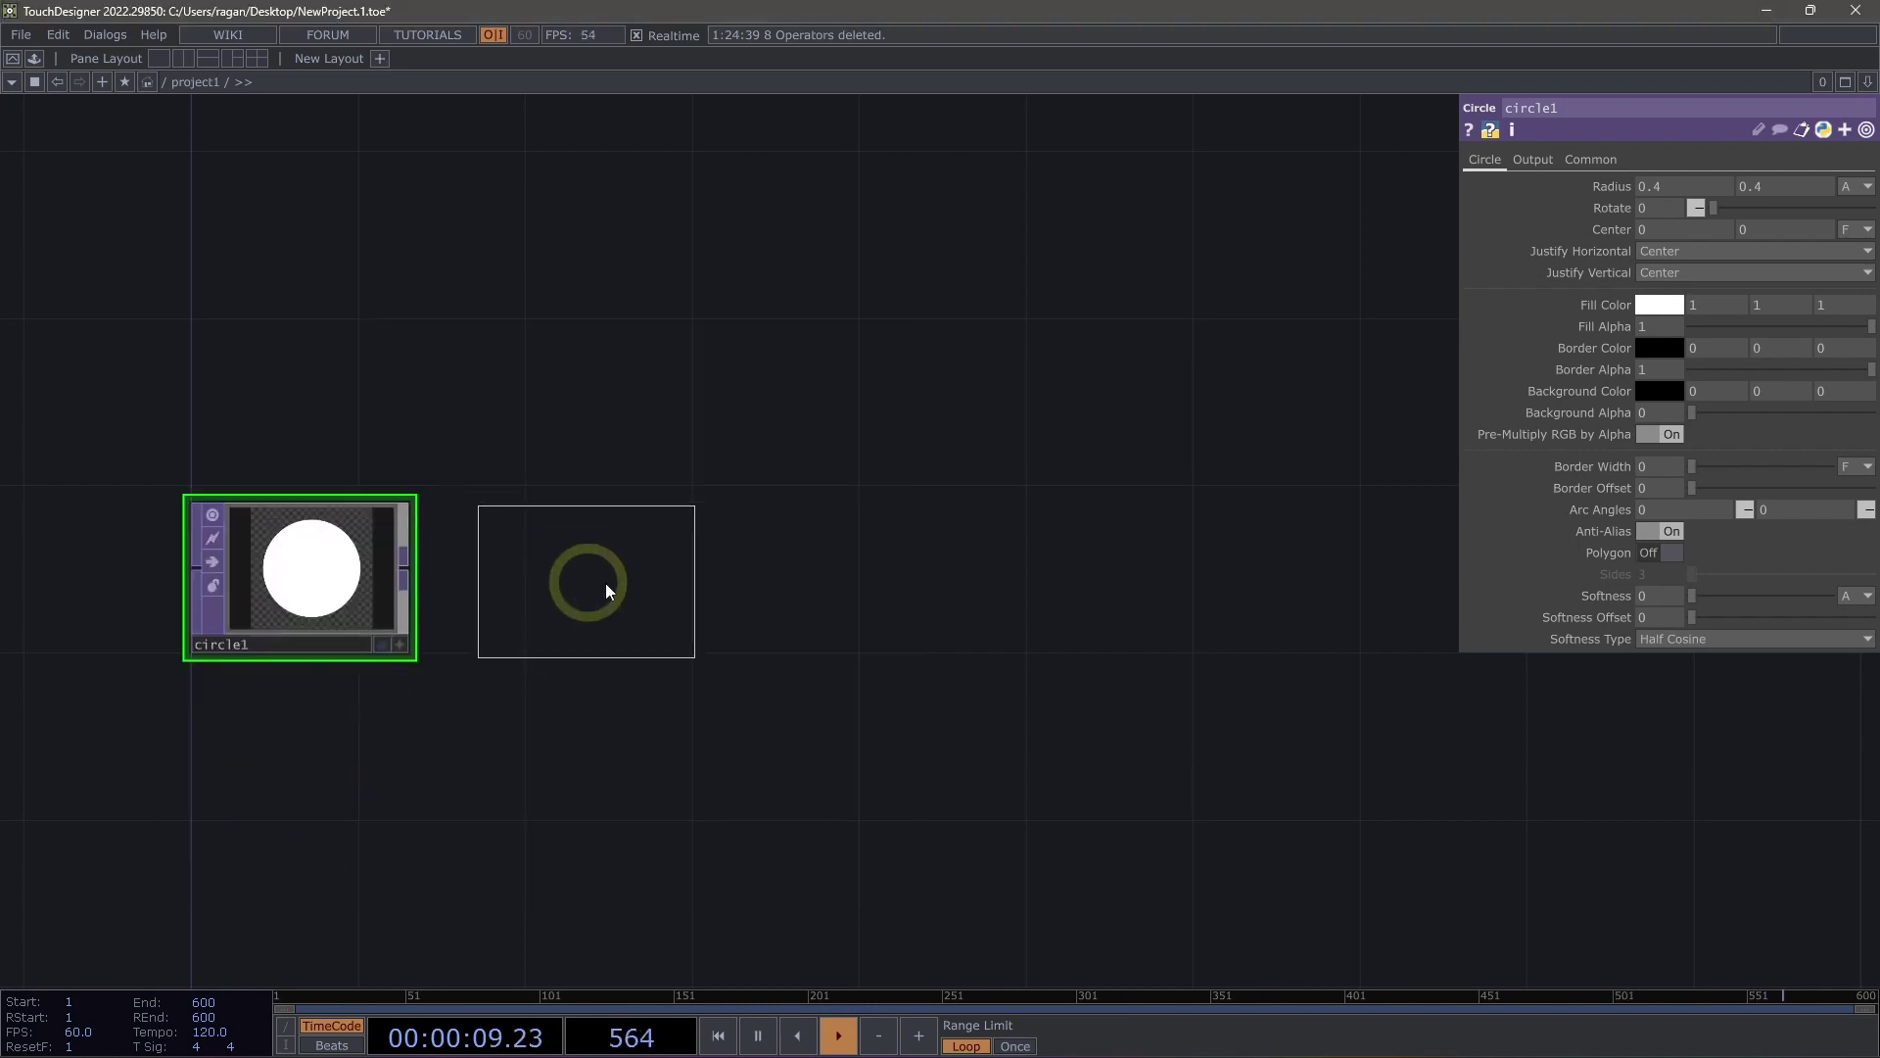
pyautogui.click(627, 584)
pyautogui.moveTo(415, 567); pyautogui.dragTo(530, 567)
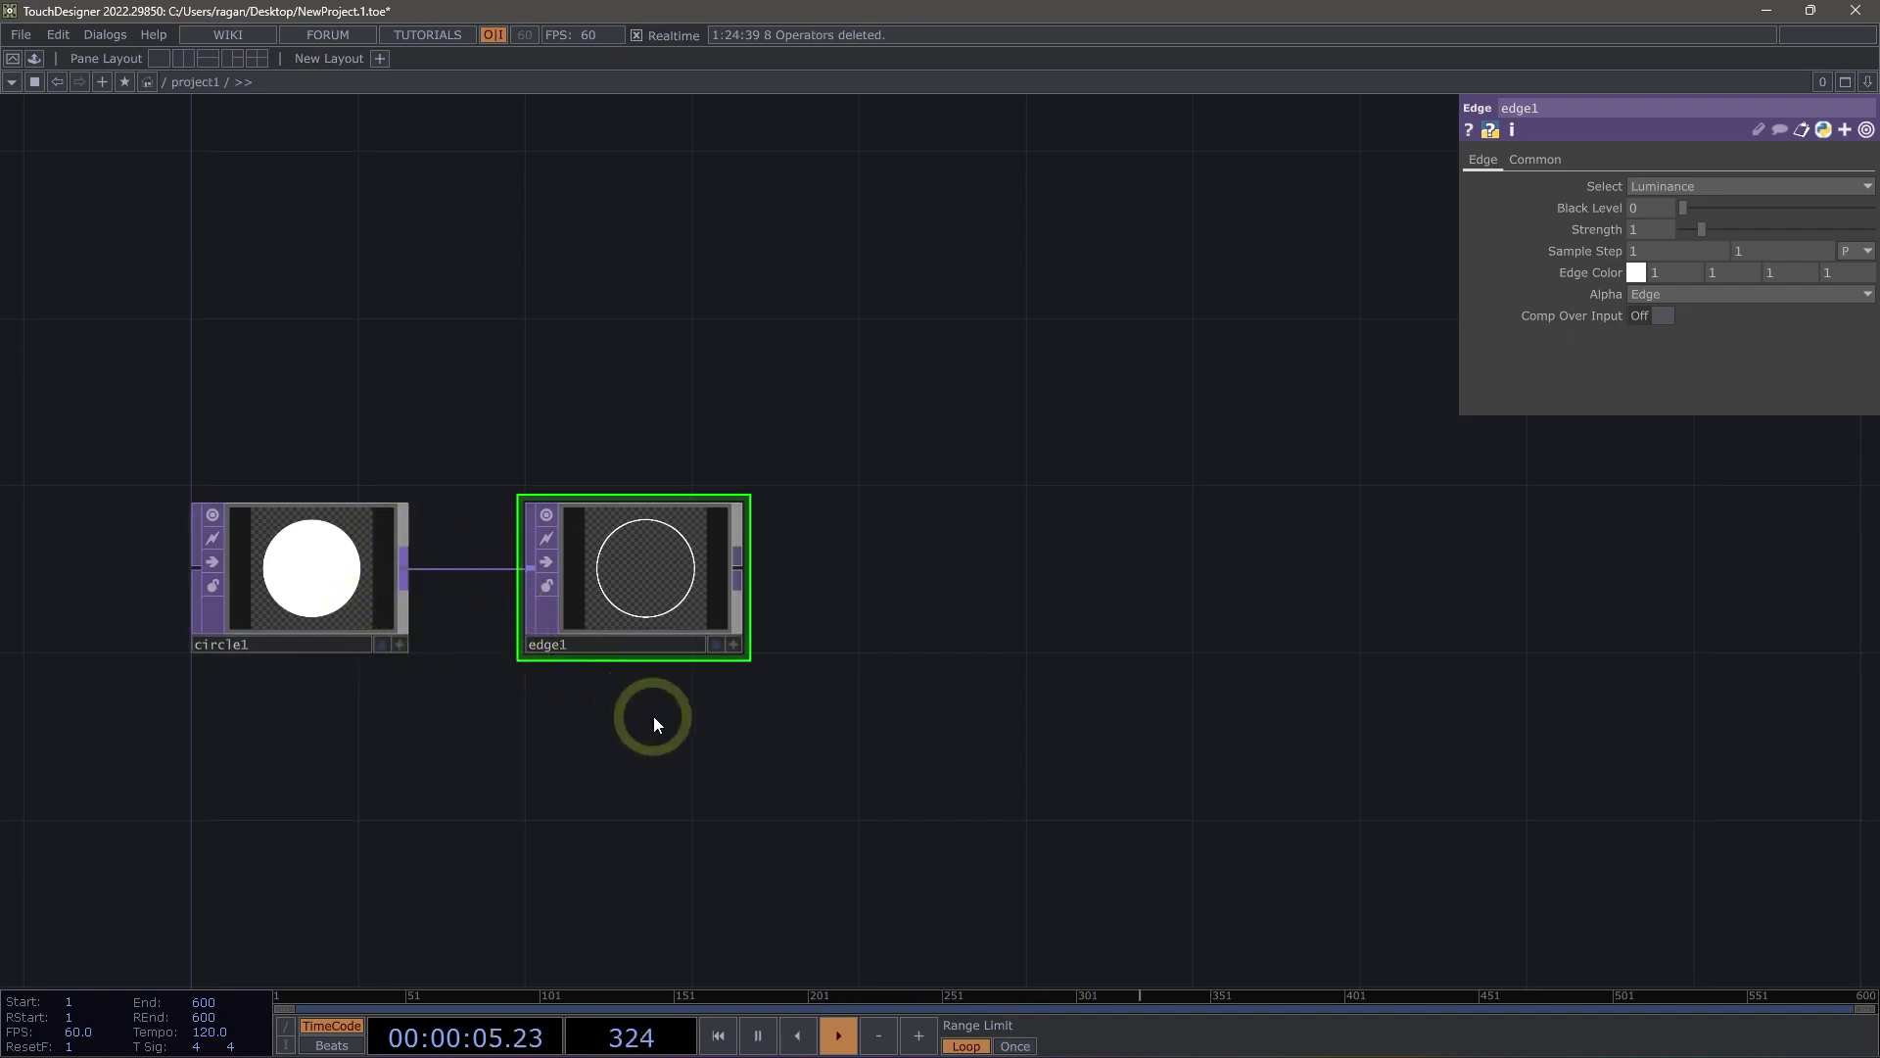
# Step: Bring up the operator creation list, moved up and right, showing the SOP operators
pyautogui.press('Tab')
pyautogui.moveTo(690, 421); pyautogui.dragTo(748, 280)
pyautogui.click(499, 329)
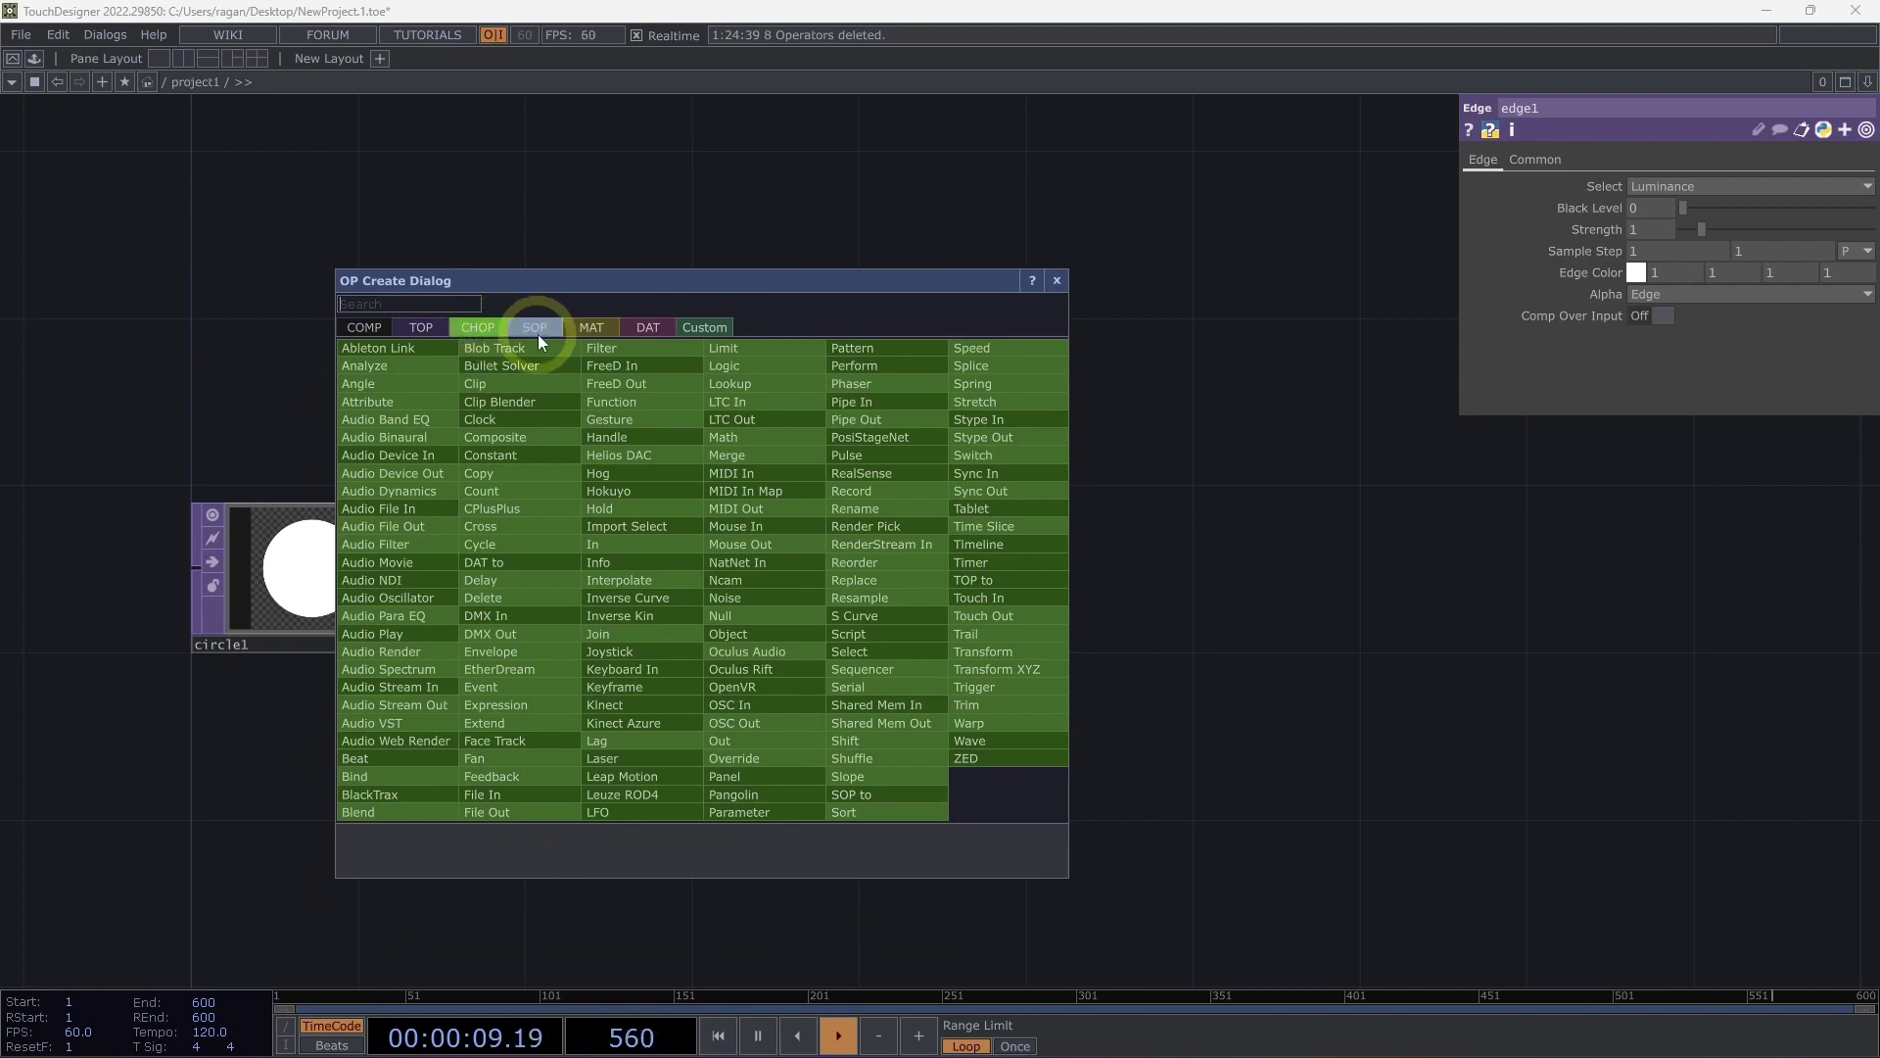
pyautogui.click(539, 327)
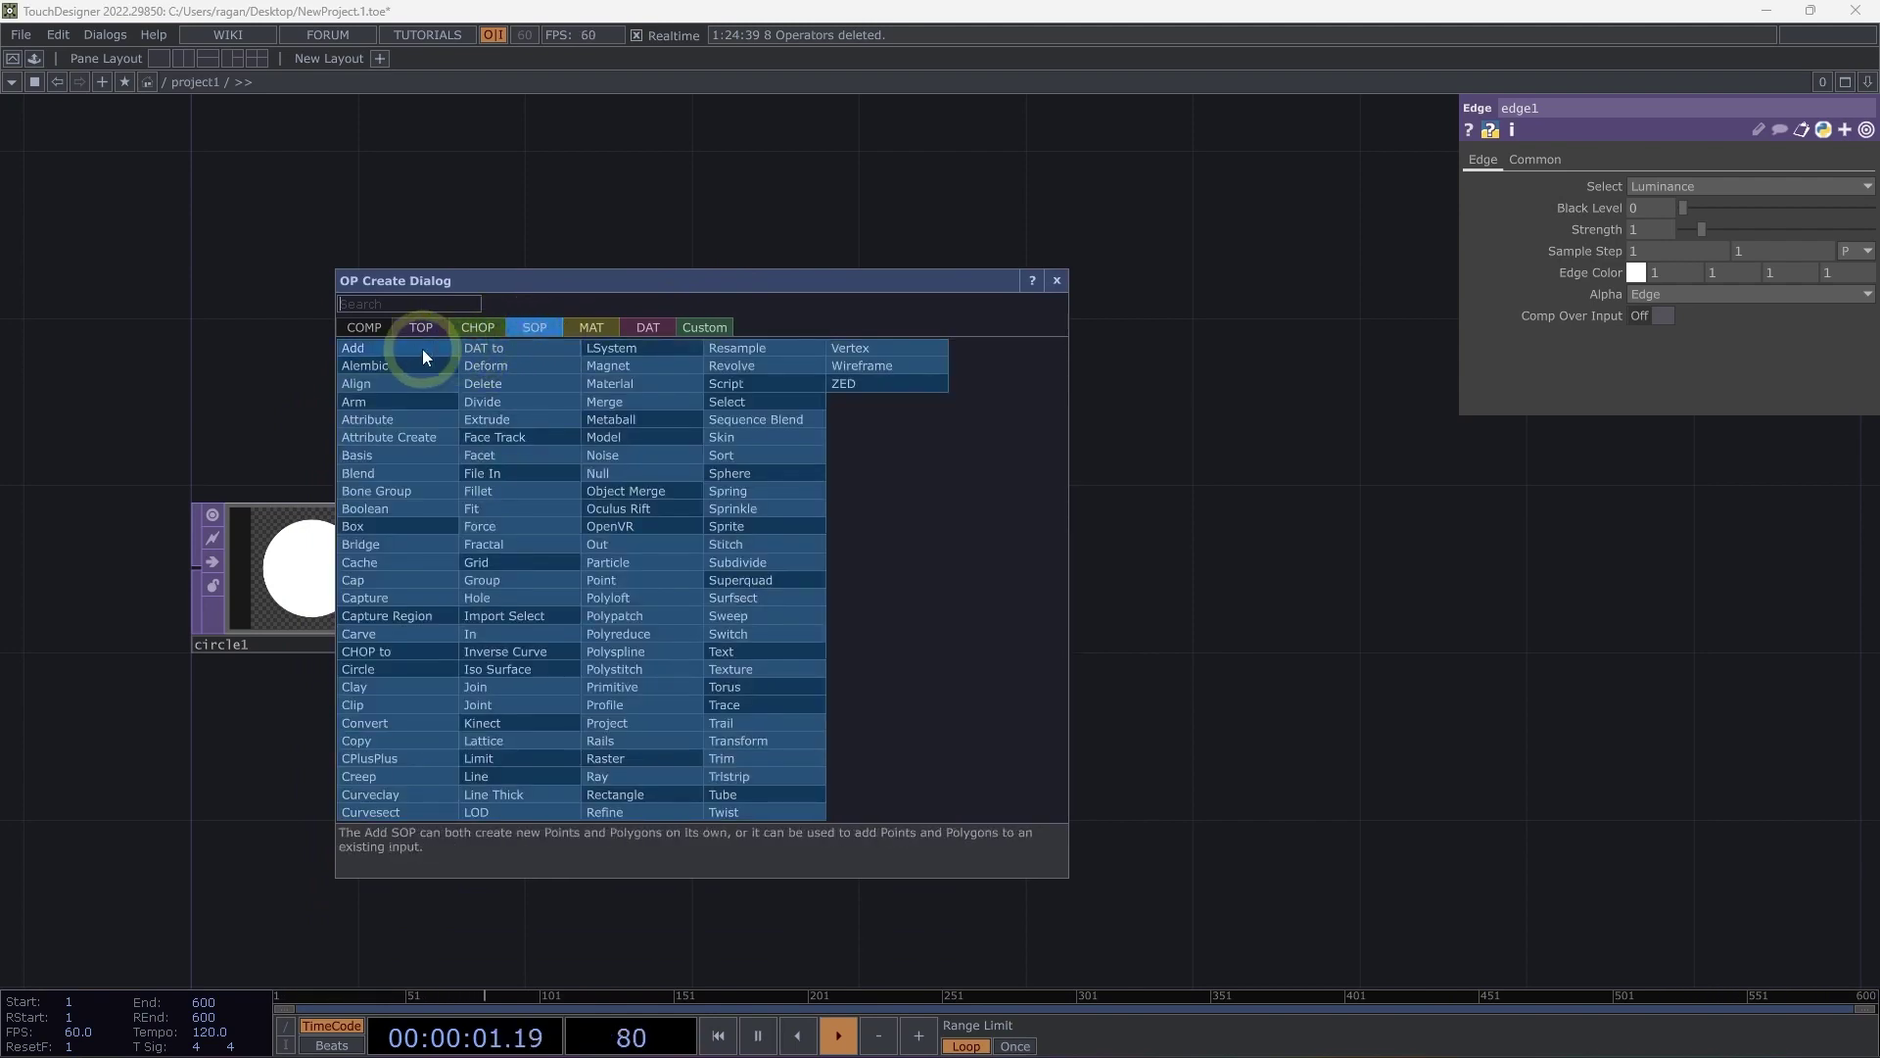